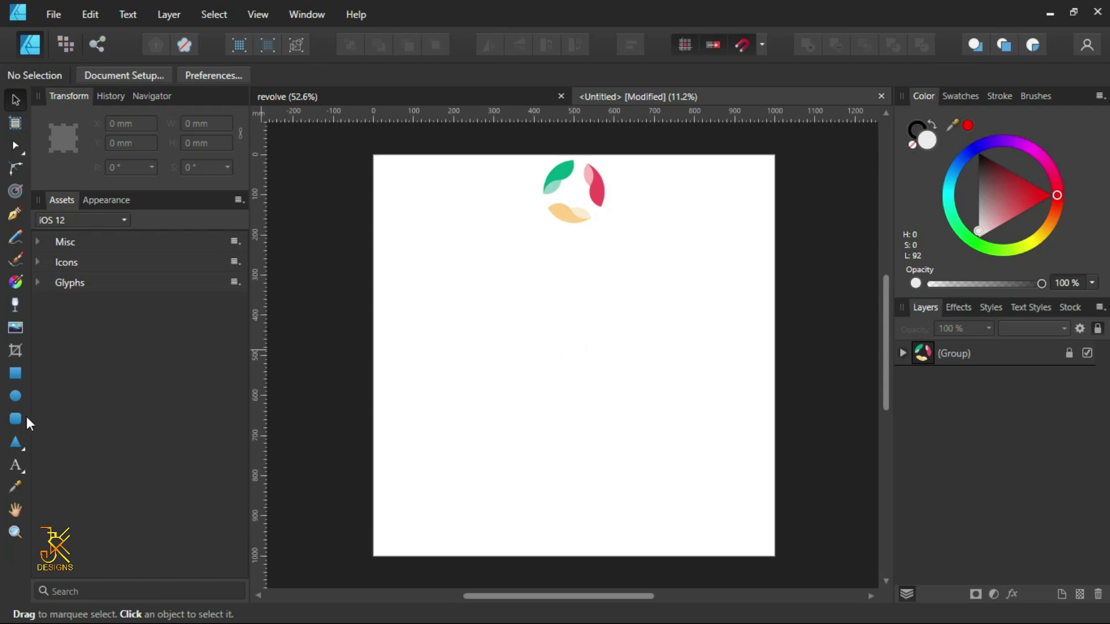
Step: Draw a 600 × 600 mm circle and move it up just below the petal logo
click(18, 400)
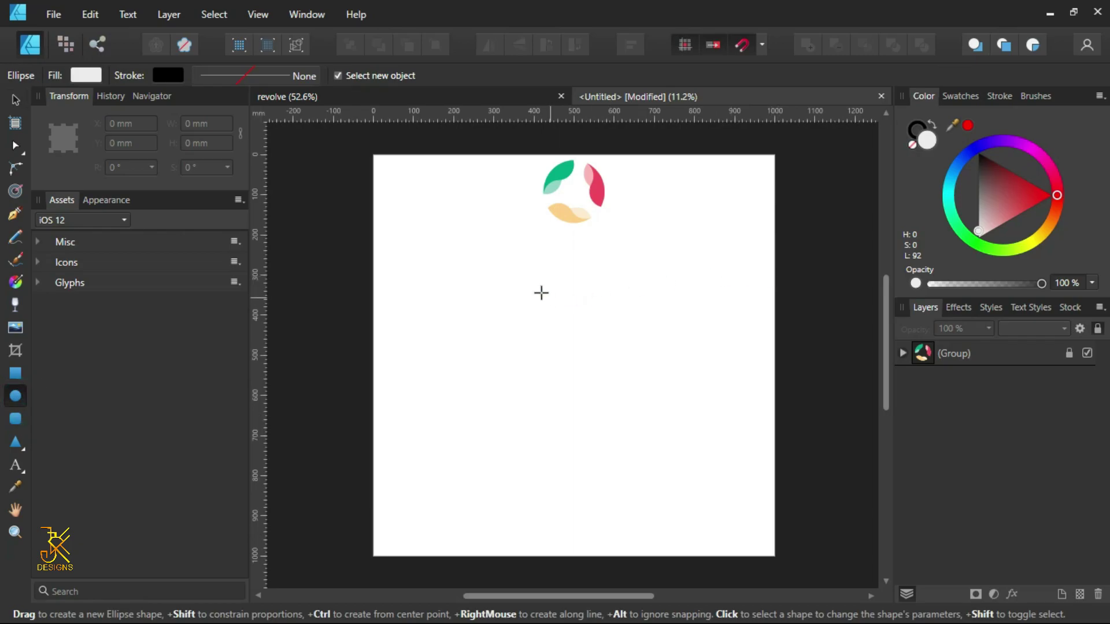
drag(508, 290, 707, 507)
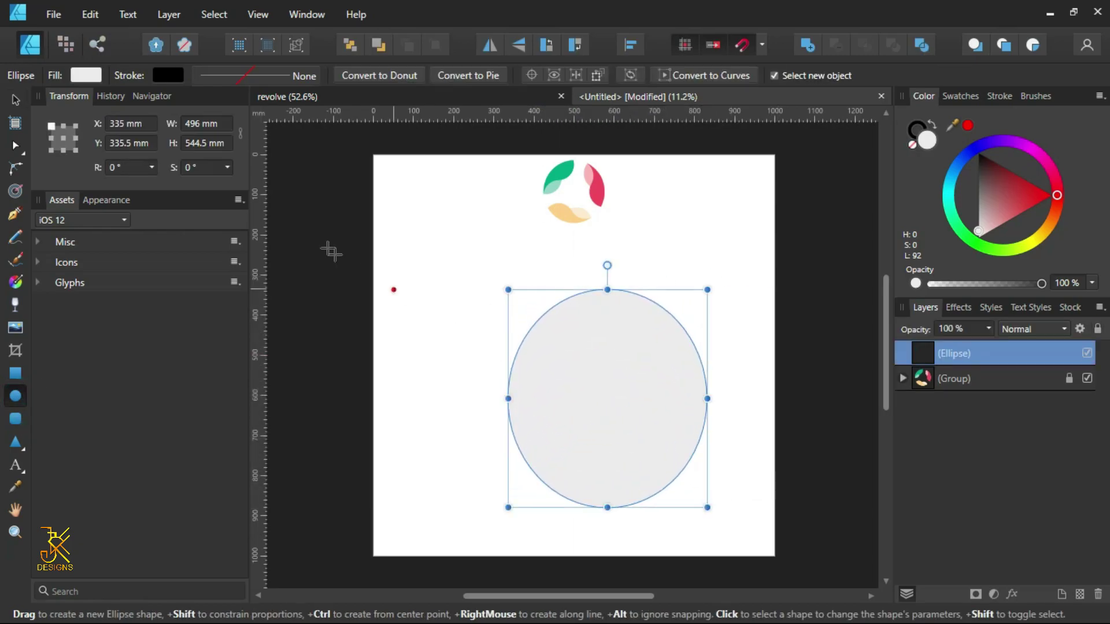
click(197, 122)
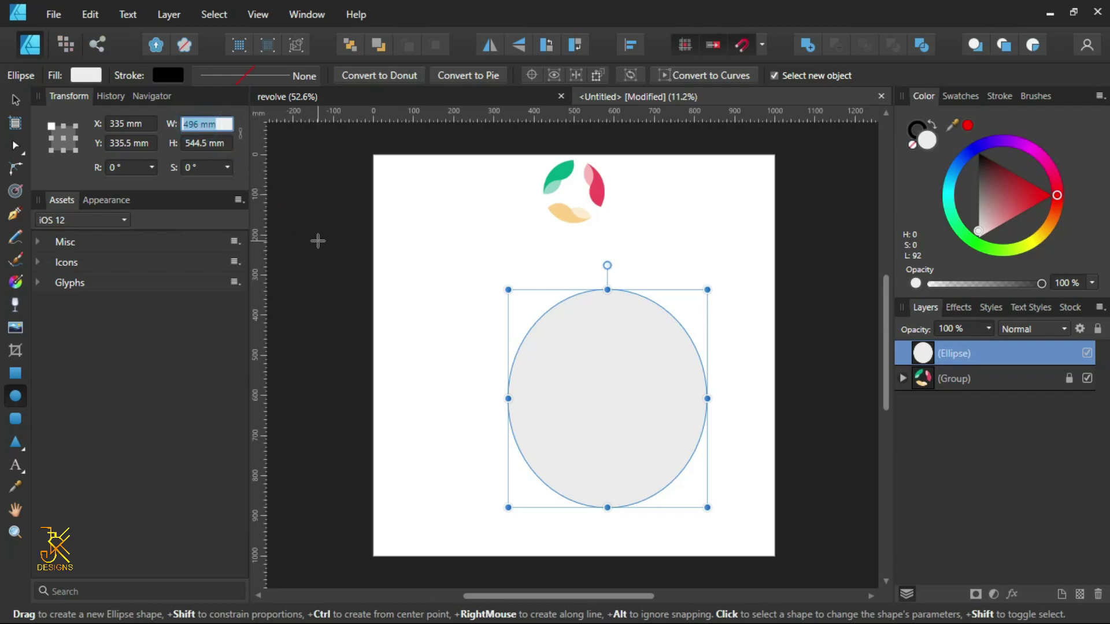
text(600)
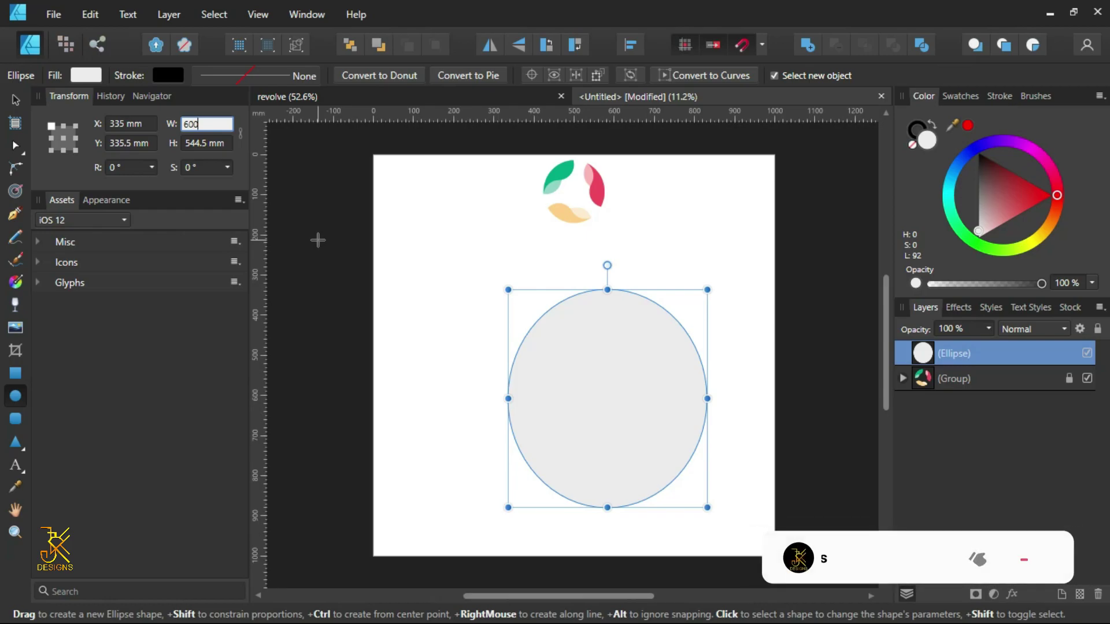
key(Tab)
text(600)
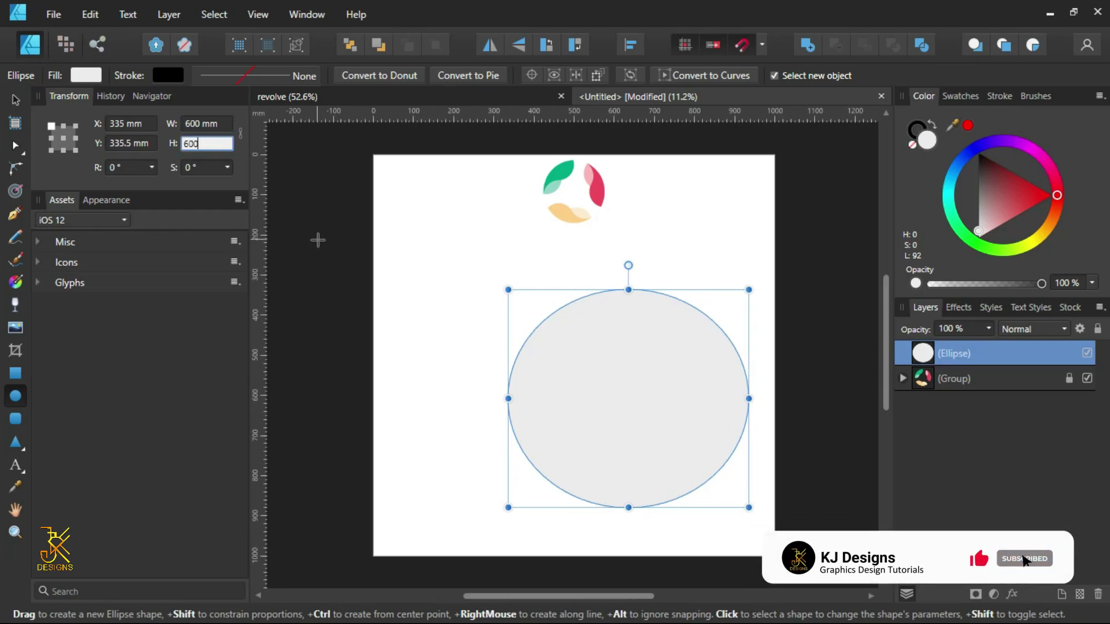
key(Return)
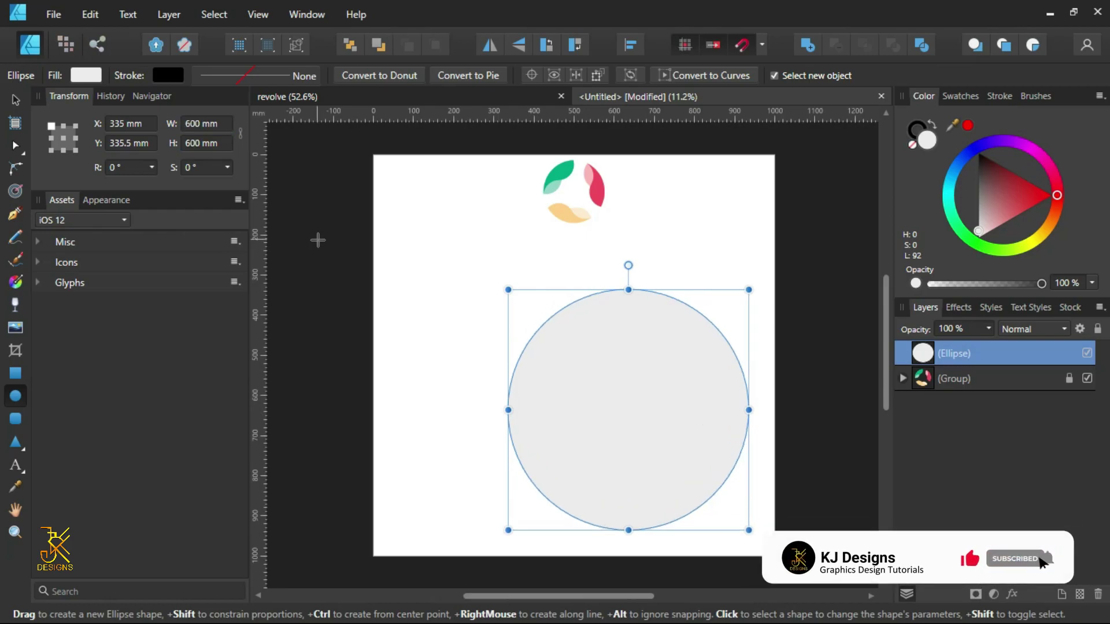
click(16, 104)
drag(626, 407, 573, 352)
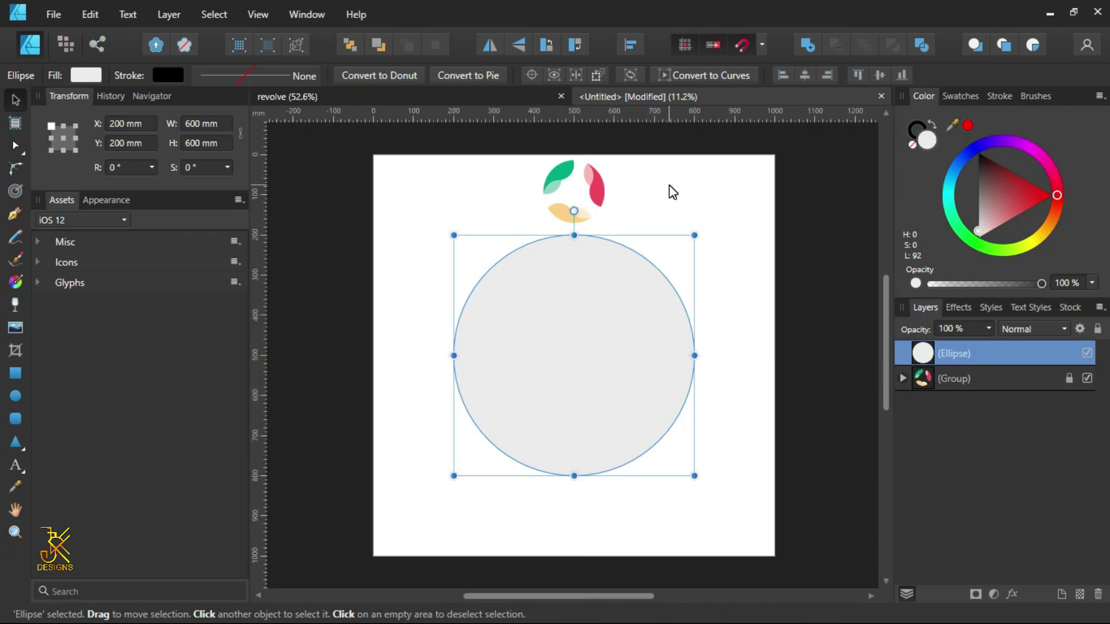
Step: Give the big circle no fill and a 5 pt outline stroke
click(913, 146)
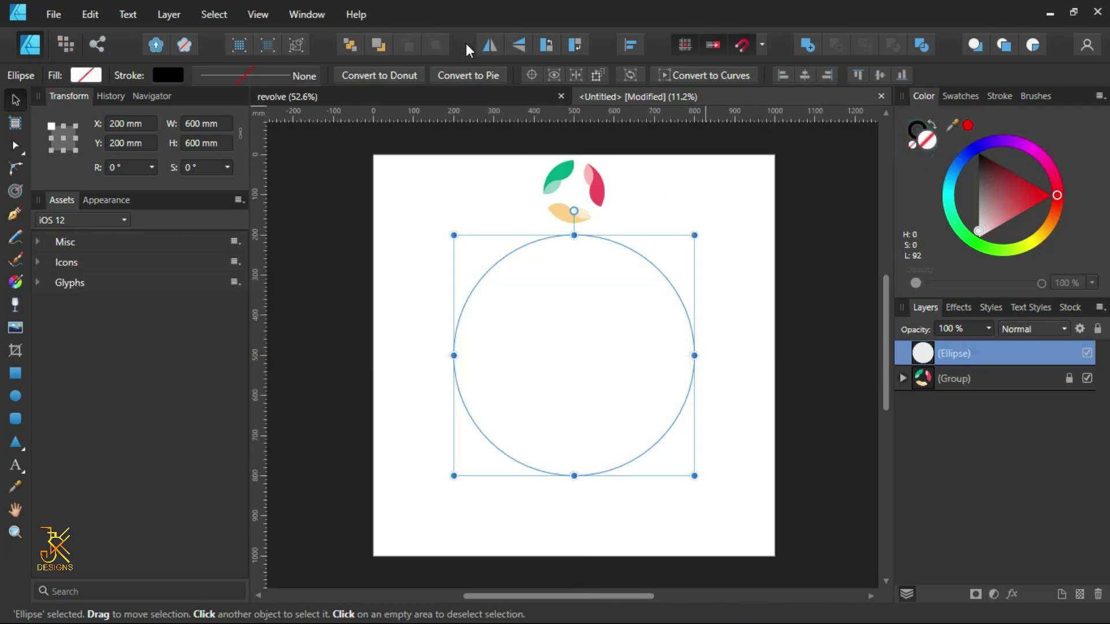
click(278, 75)
scroll(311, 134, up, 5)
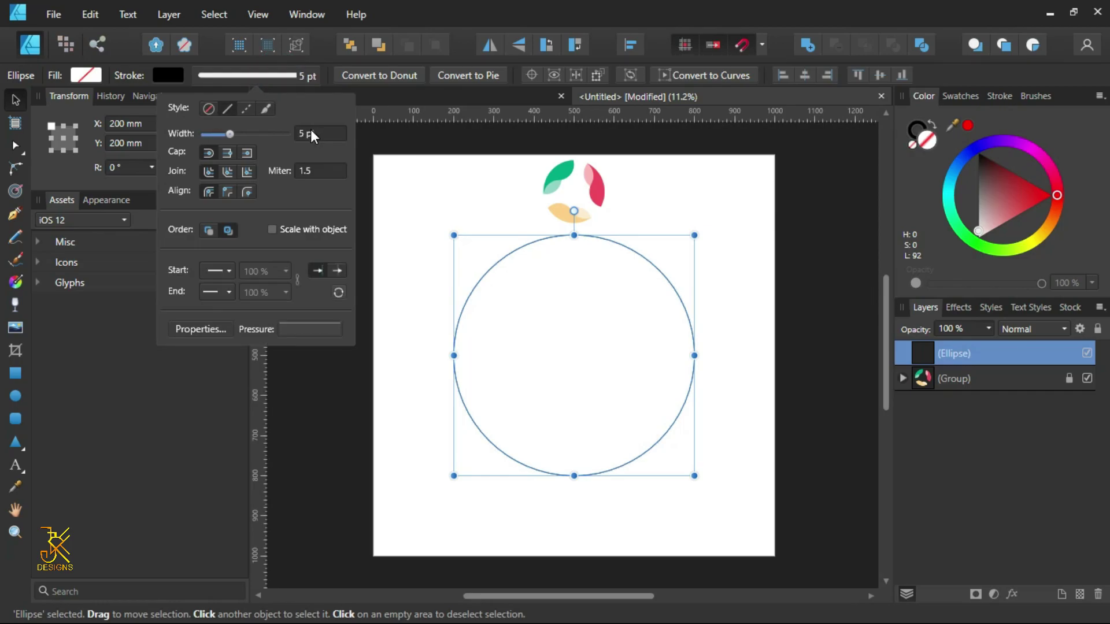
click(727, 315)
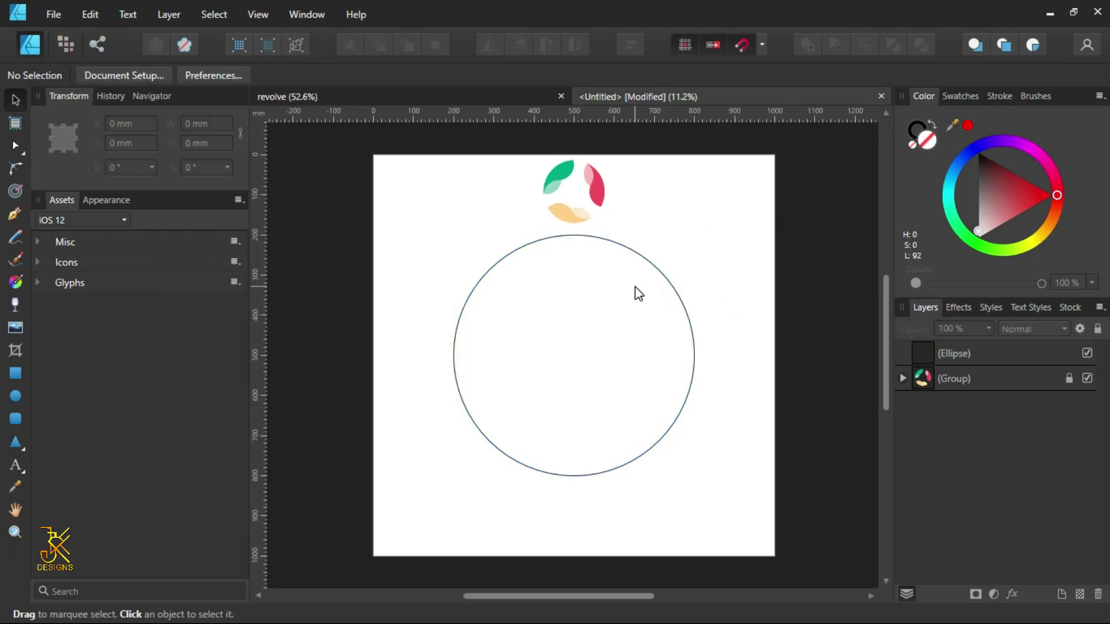
scroll(636, 293, down, 2)
scroll(630, 293, up, 1)
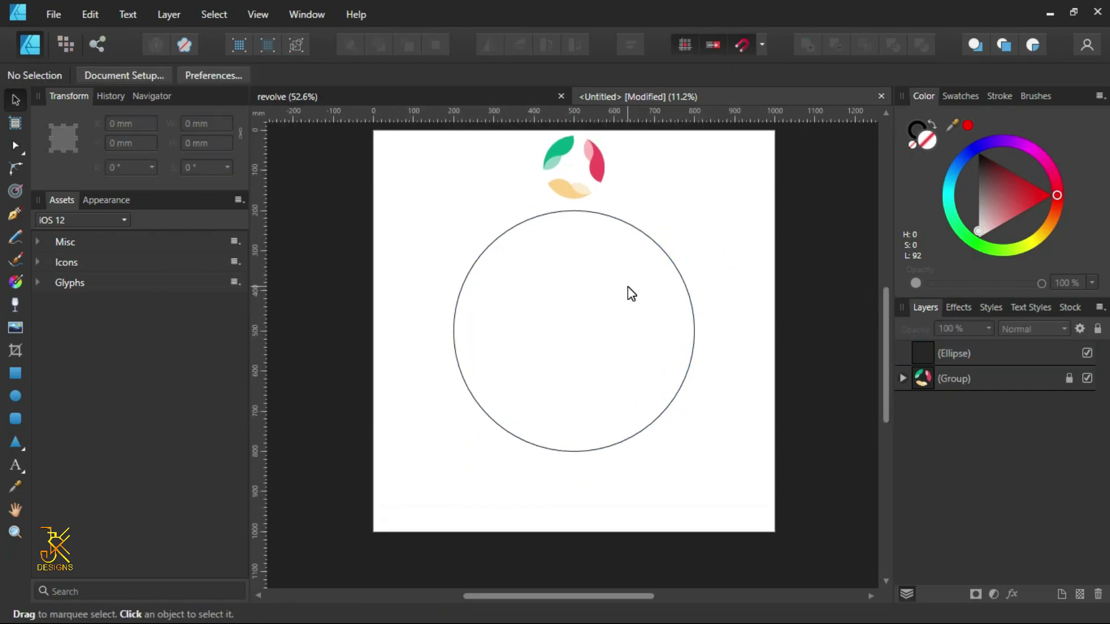
click(689, 328)
click(695, 337)
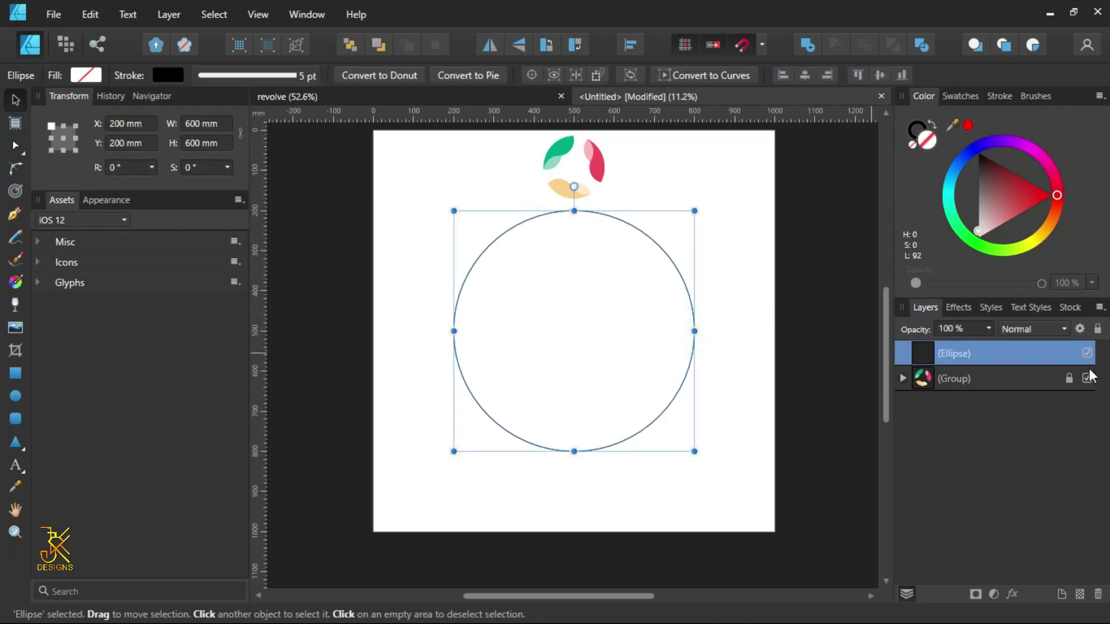
Step: Duplicate the big circle and resize the copy to 300 × 300 mm
right_click(1022, 354)
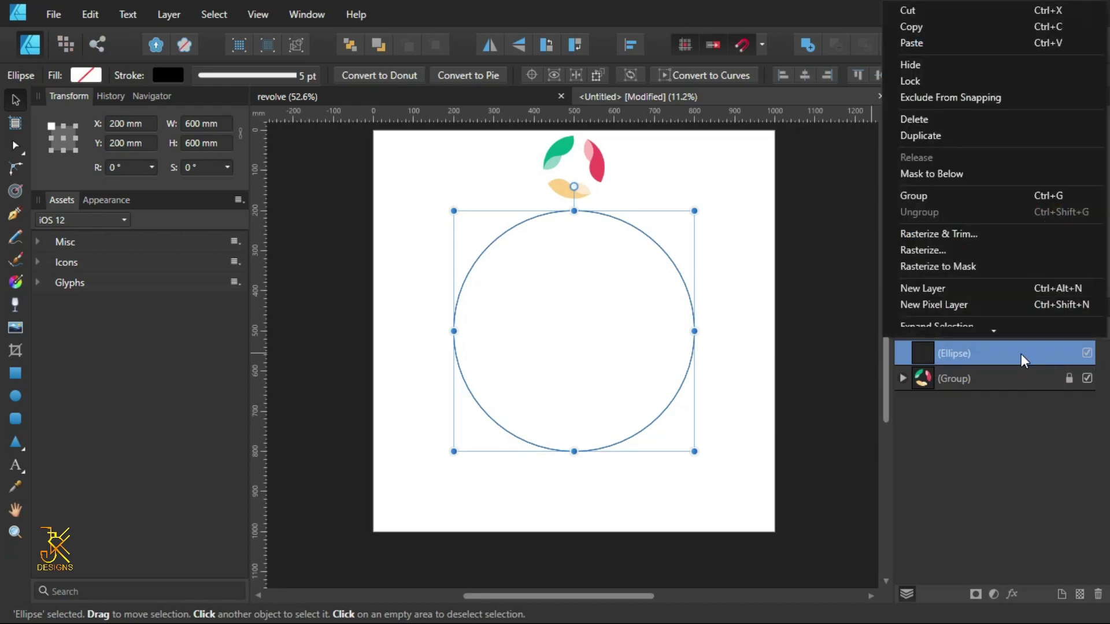
click(922, 137)
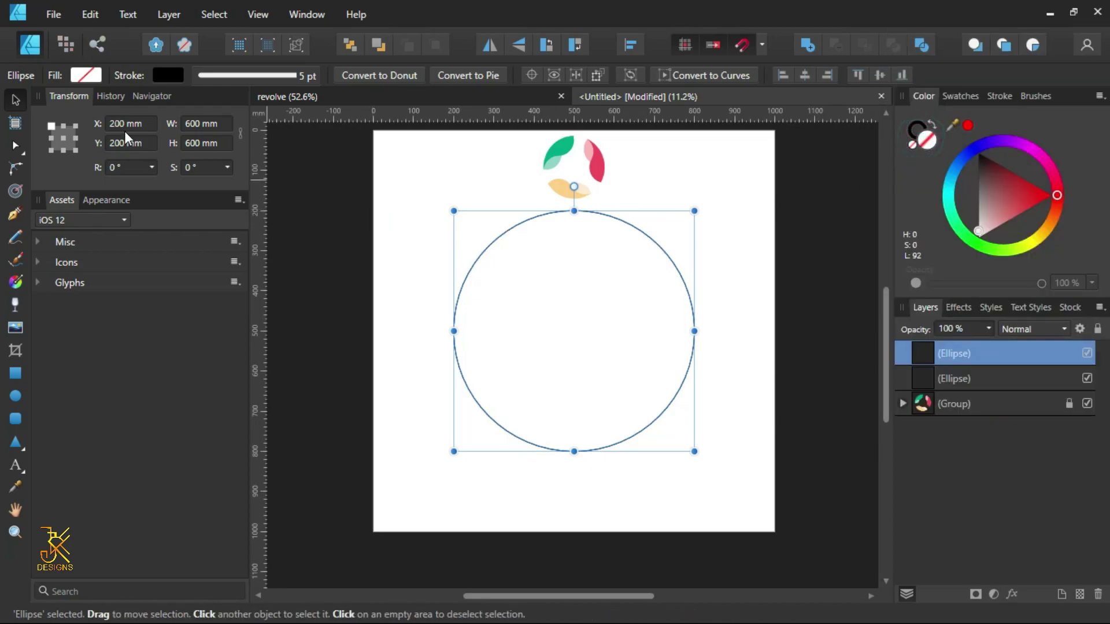
click(199, 124)
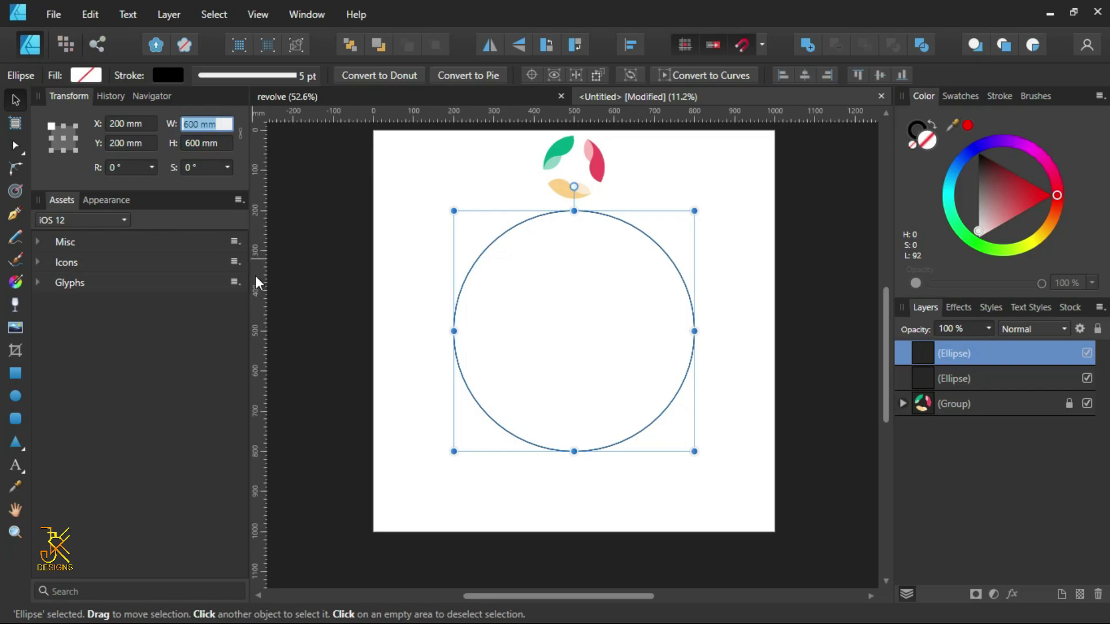
text(300)
key(Tab)
text(3)
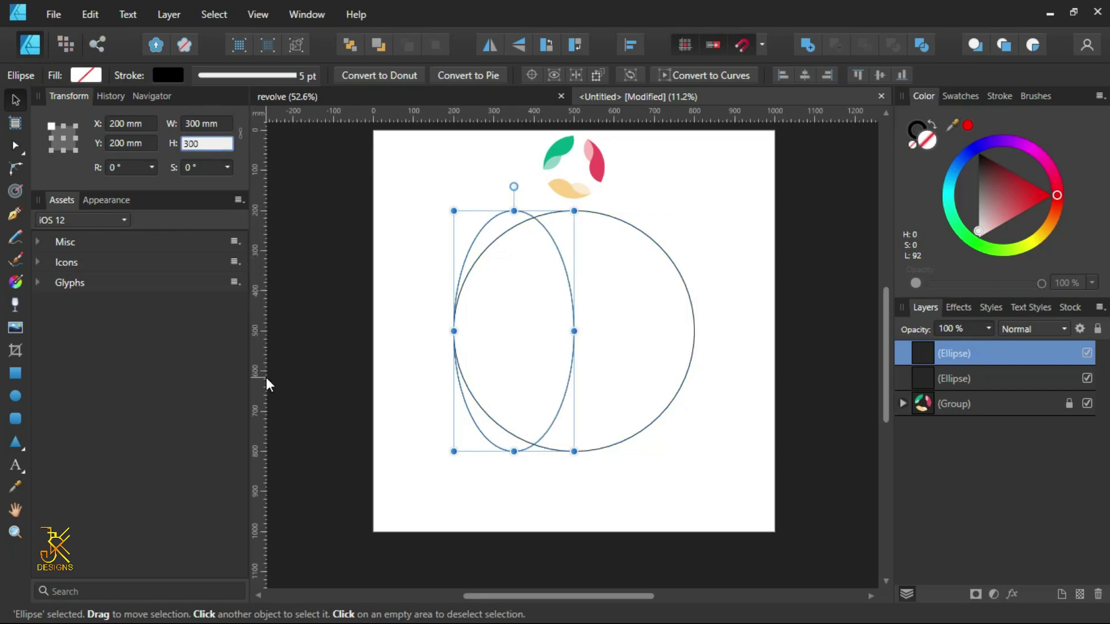
key(Return)
Step: Snap the 300 mm circle to the centre of the big circle
click(728, 405)
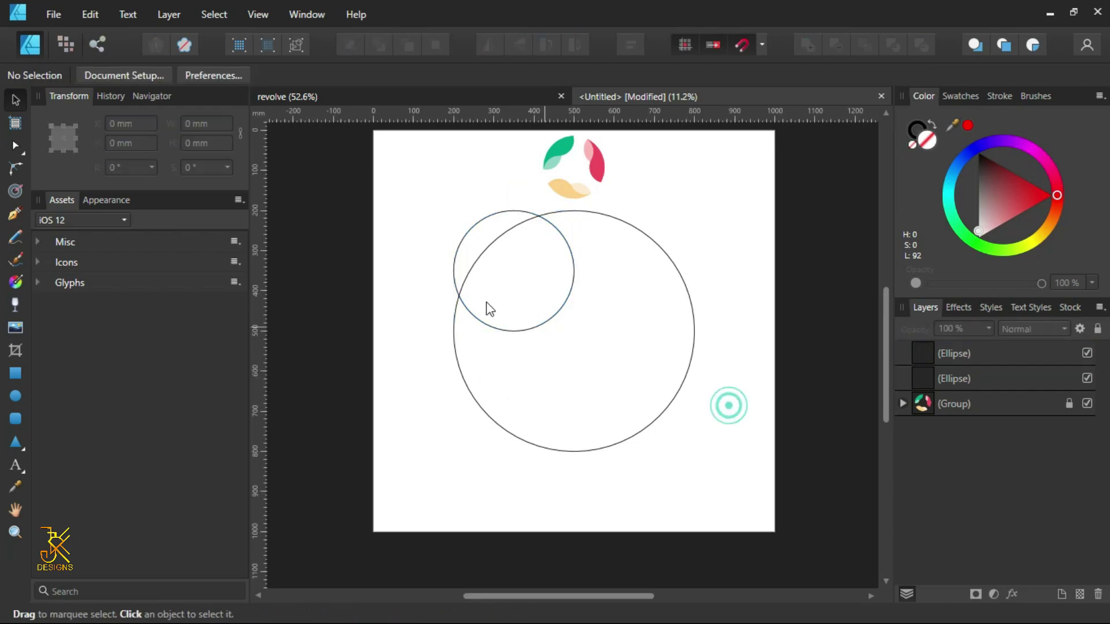
click(569, 273)
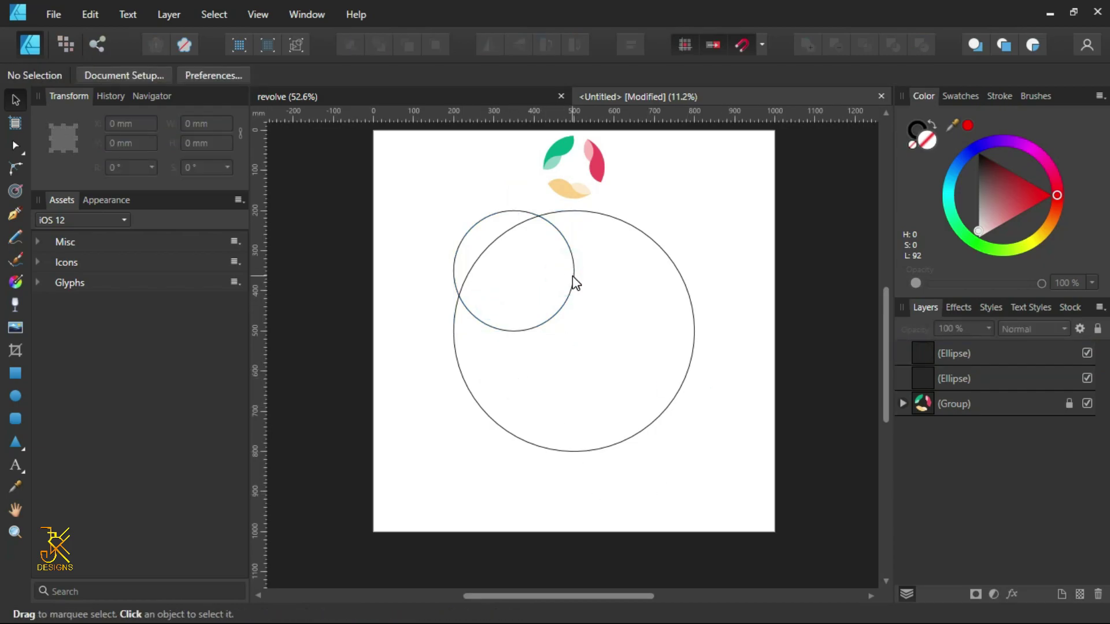
click(573, 273)
drag(522, 259, 582, 317)
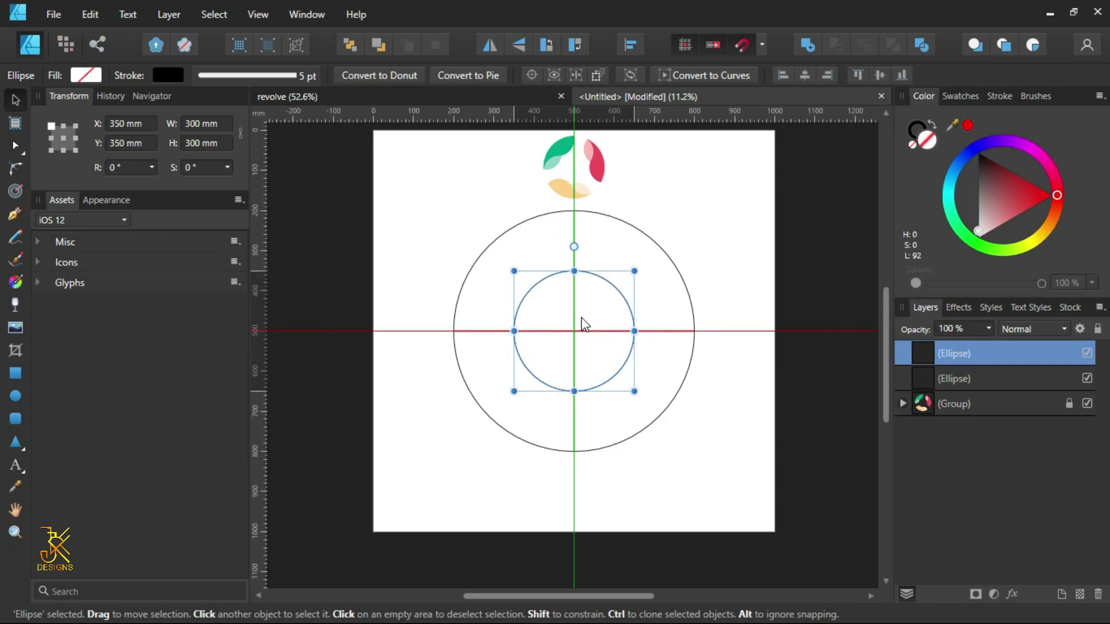
drag(581, 318, 581, 318)
click(840, 381)
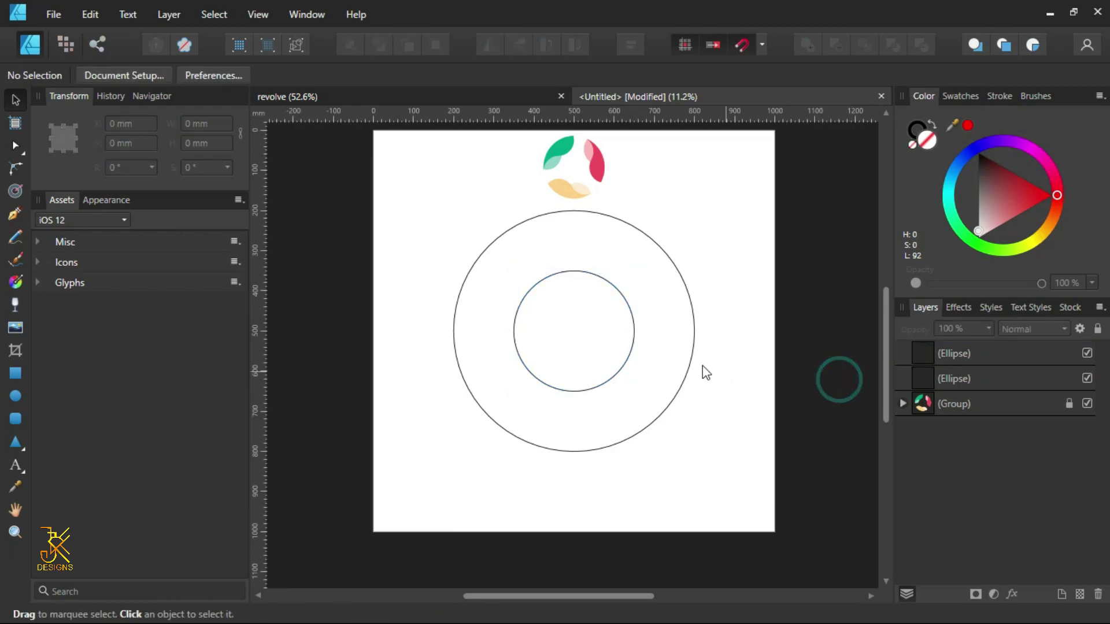
Step: Clone the inner circle twice leftward, edge to edge, making a row of three 300 mm circles
click(634, 341)
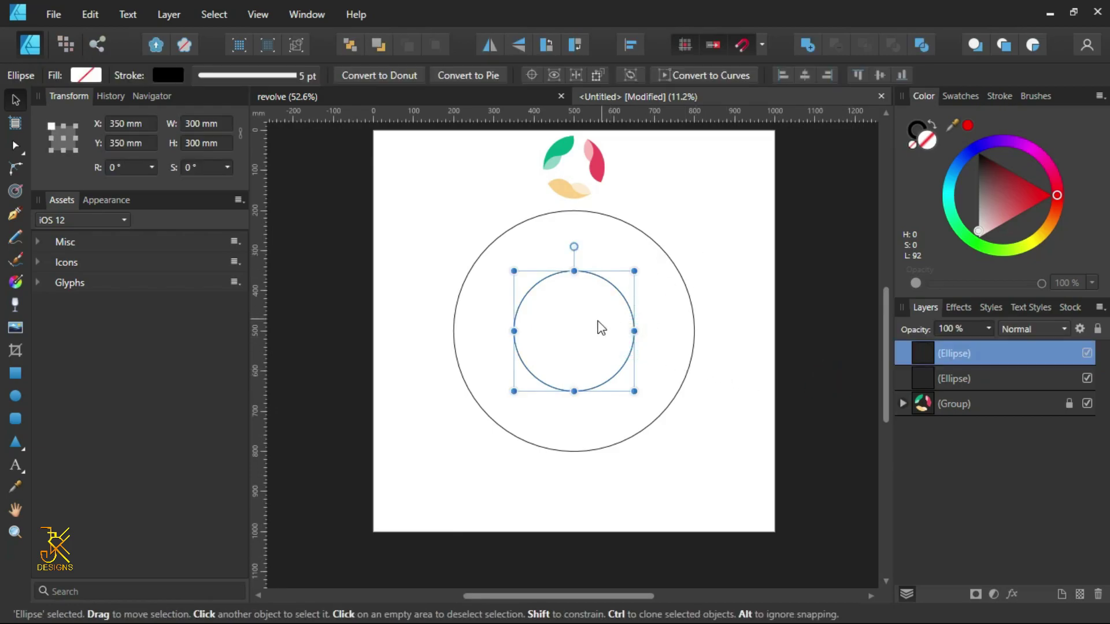
mouse_move(589, 321)
mouse_down()
mouse_move(531, 335)
mouse_move(541, 335)
mouse_move(477, 332)
mouse_up()
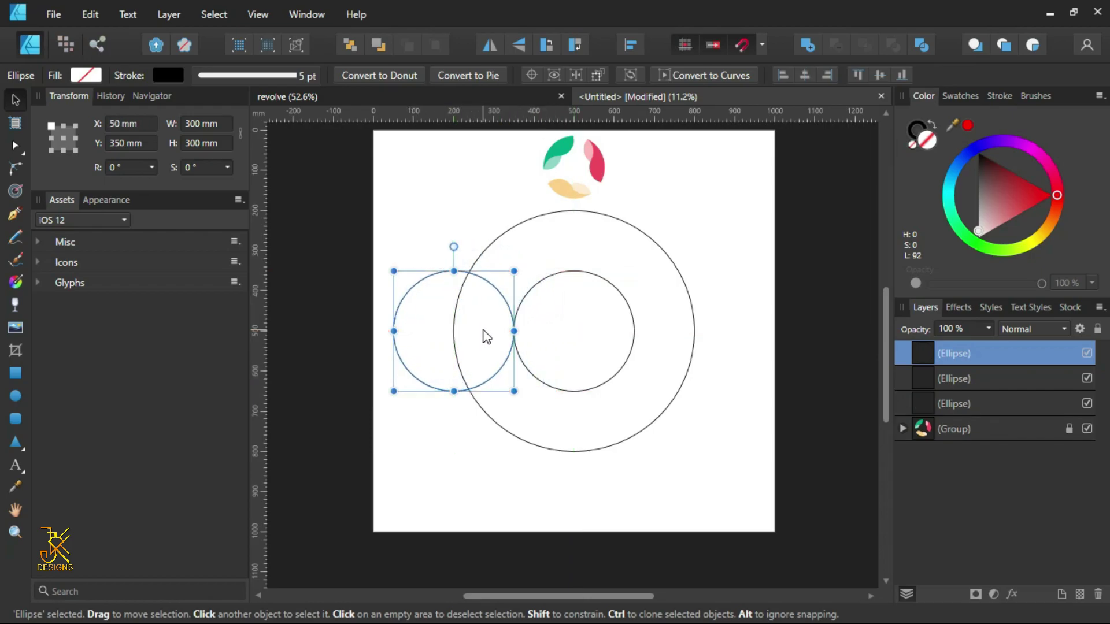
key(ctrl+j)
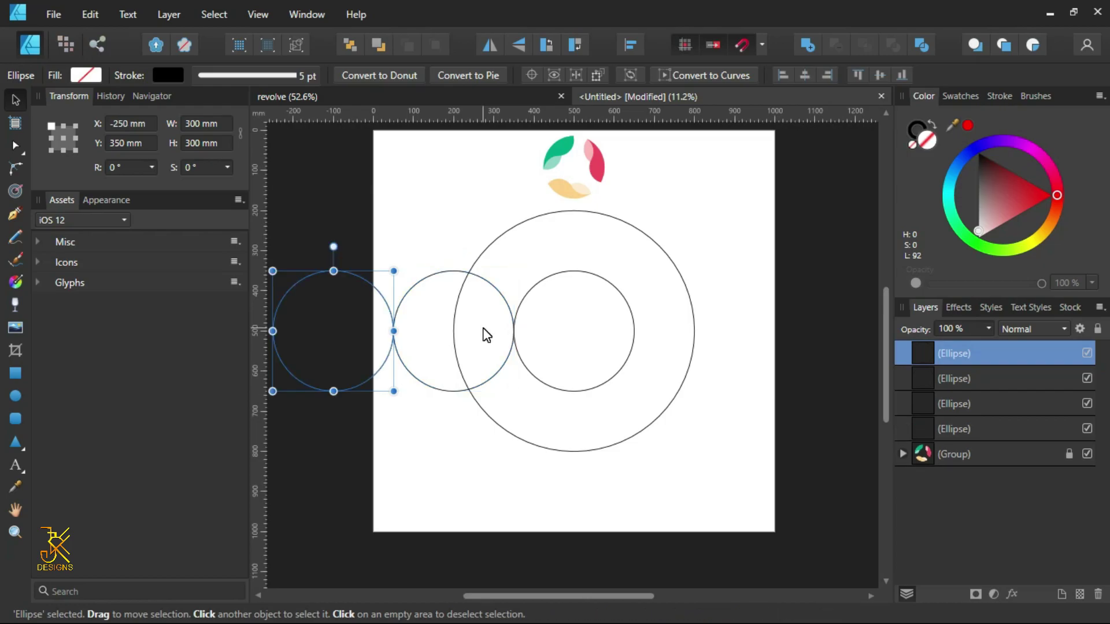
click(435, 439)
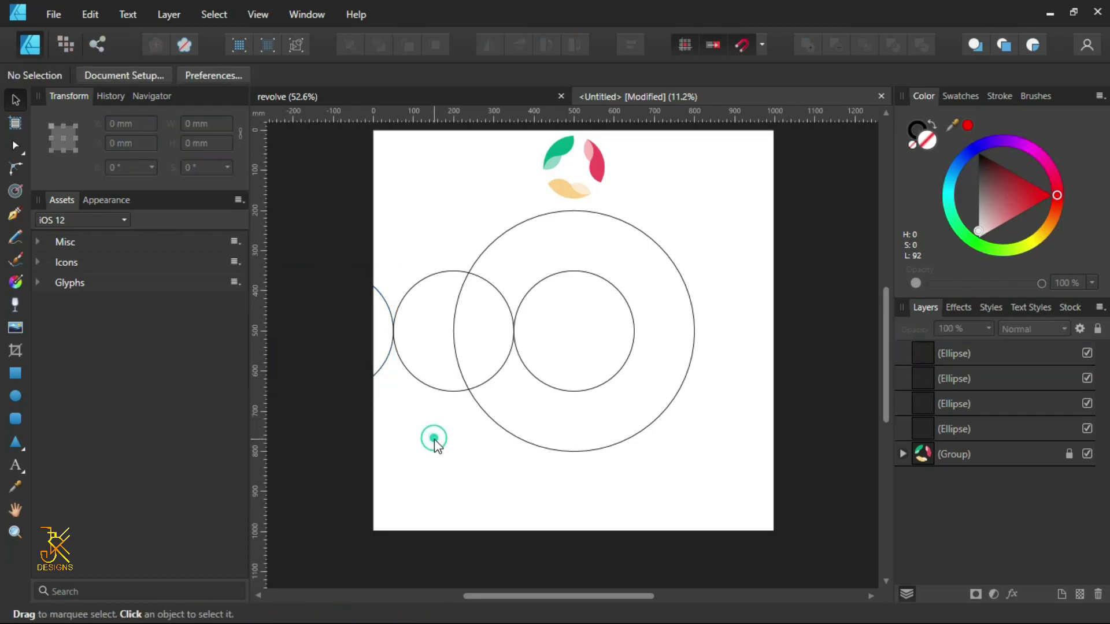
click(433, 442)
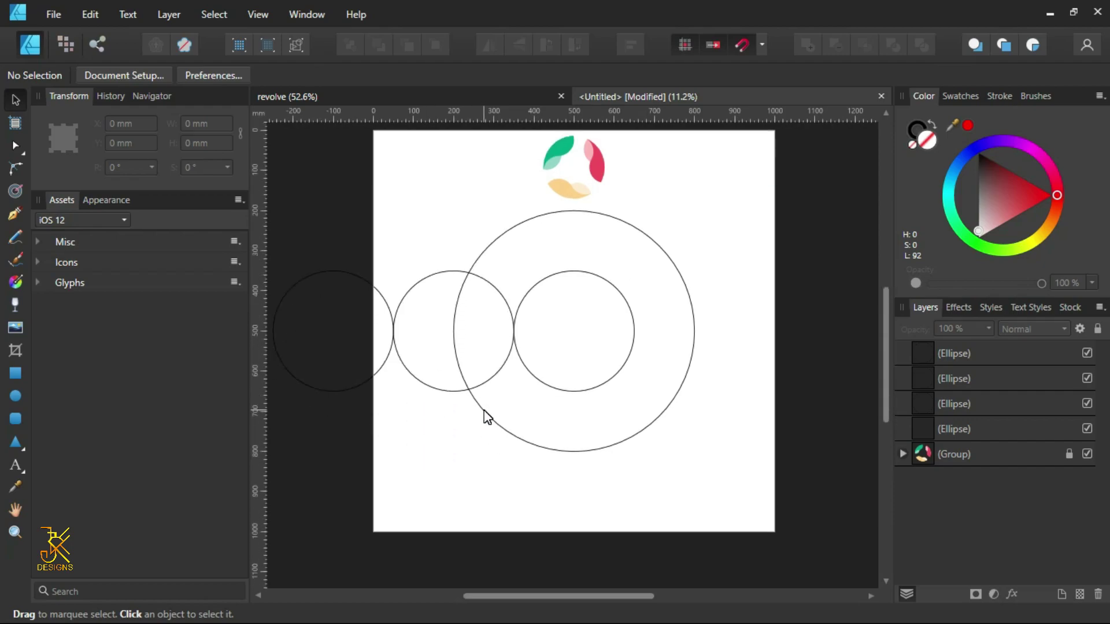
drag(423, 414, 477, 423)
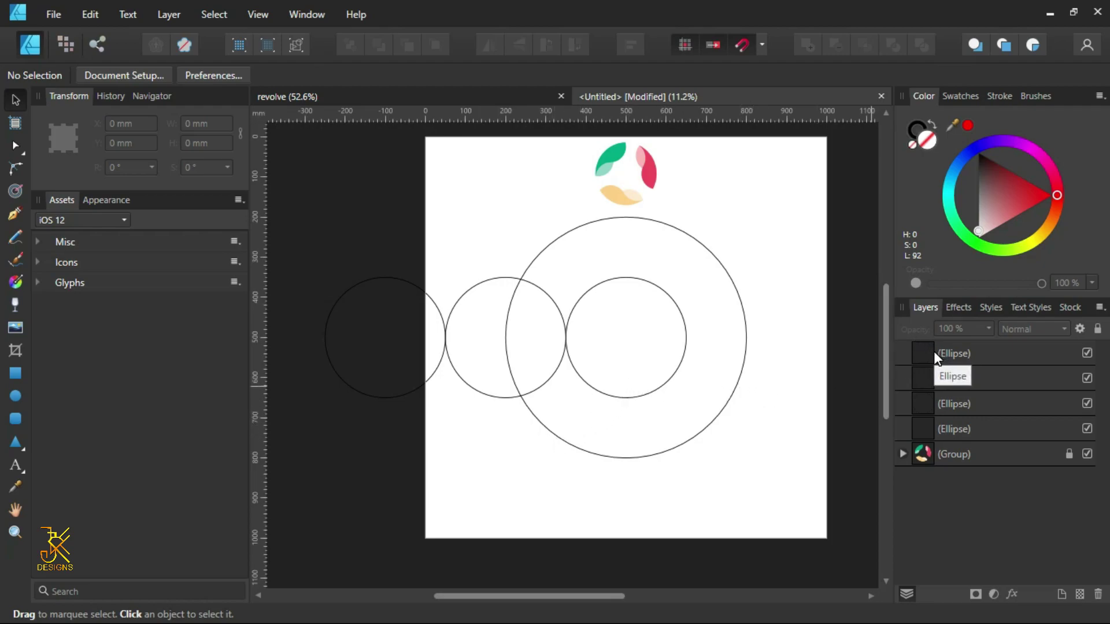
Step: Select the three small circles and rotate the row to 30°
drag(714, 342, 633, 345)
drag(283, 243, 732, 430)
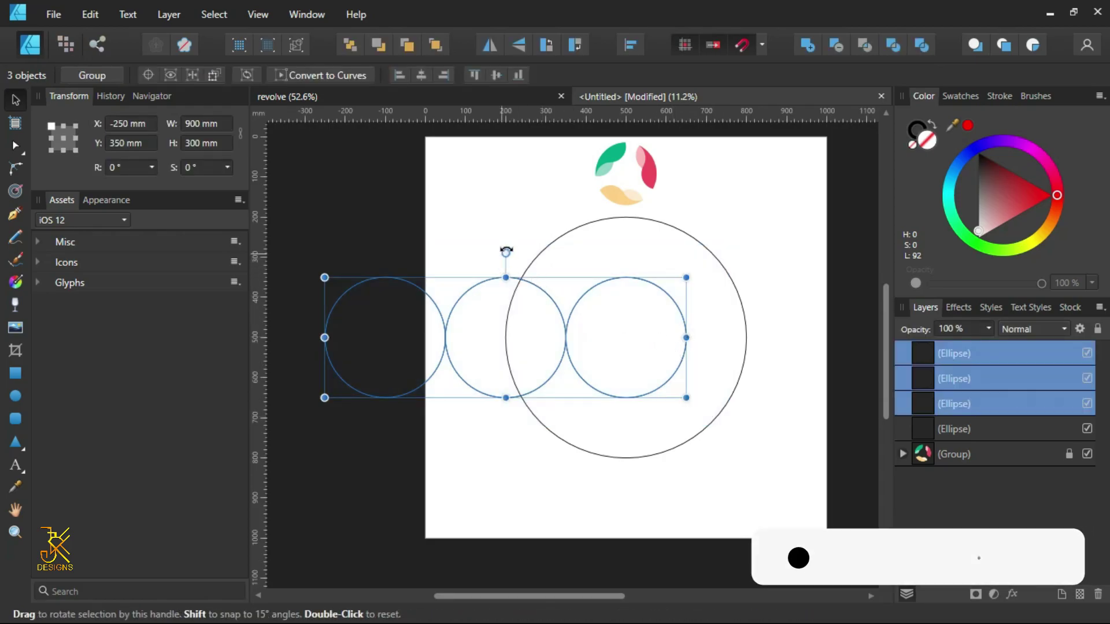
drag(506, 252, 473, 267)
scroll(602, 234, left, 2)
scroll(602, 231, up, 3)
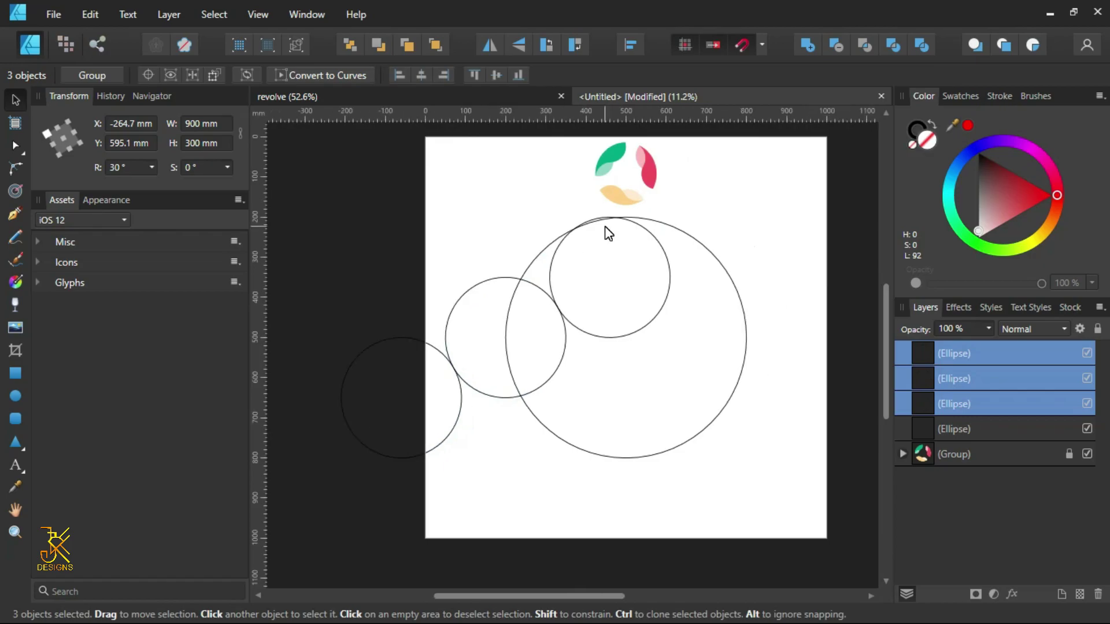
scroll(598, 232, down, 1)
scroll(597, 232, down, 1)
mouse_move(464, 265)
mouse_down()
mouse_move(472, 256)
mouse_move(465, 267)
mouse_up()
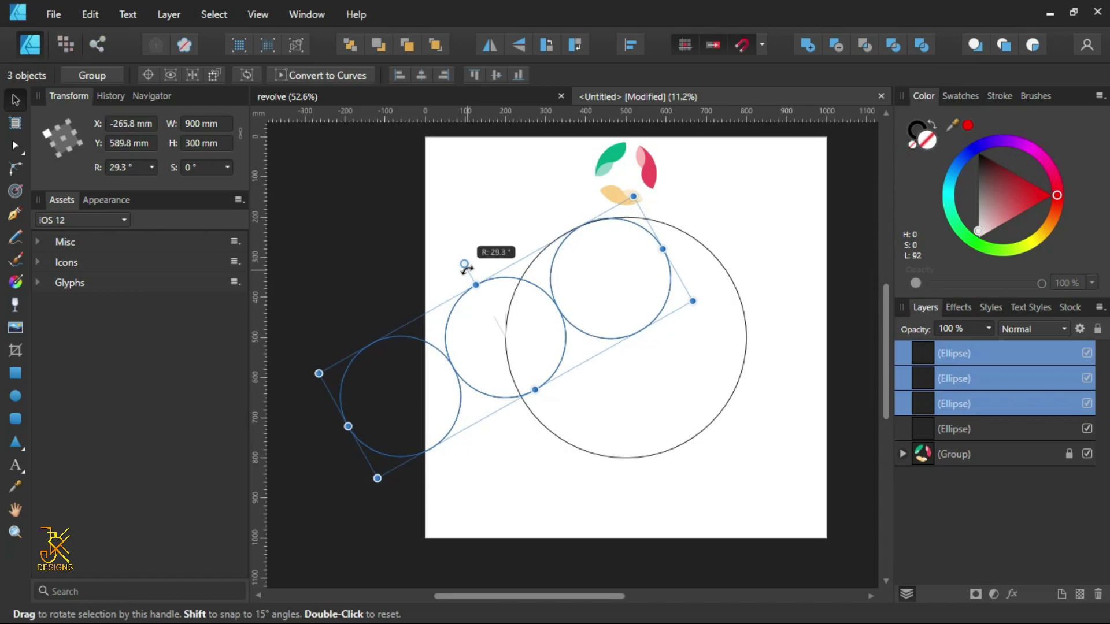
drag(466, 267, 466, 267)
click(803, 261)
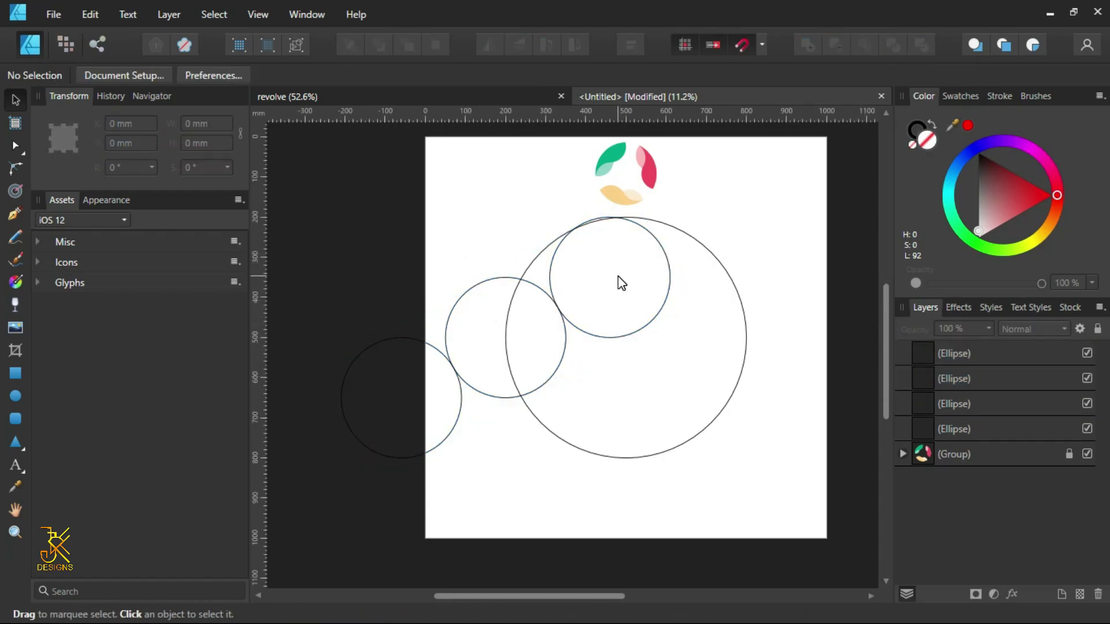
Step: Delete the leftmost small circle
click(463, 410)
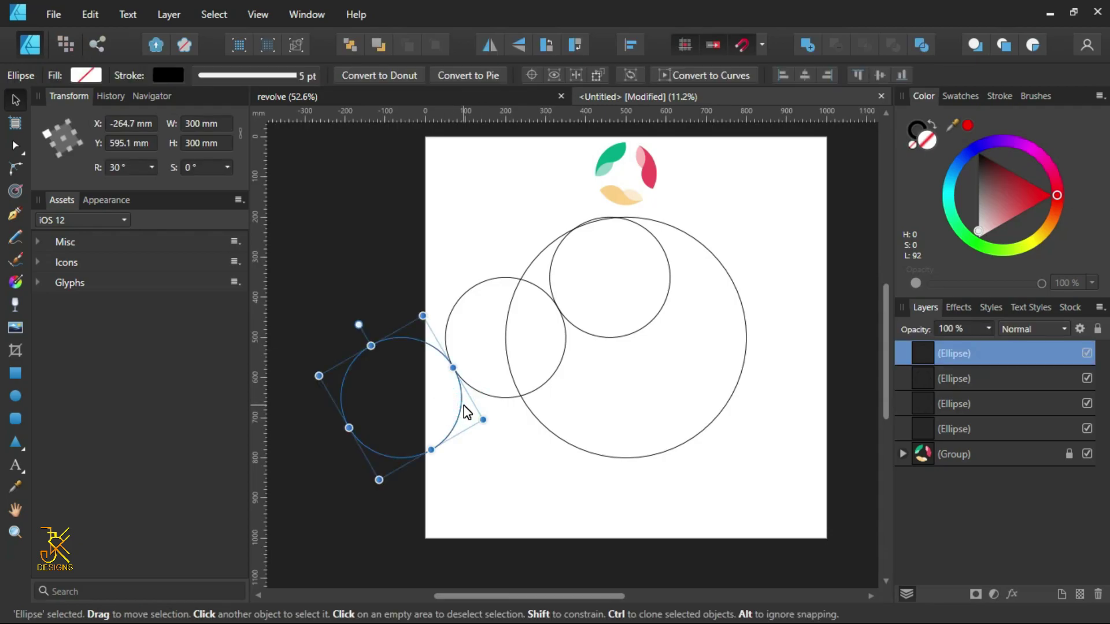
key(Delete)
click(495, 460)
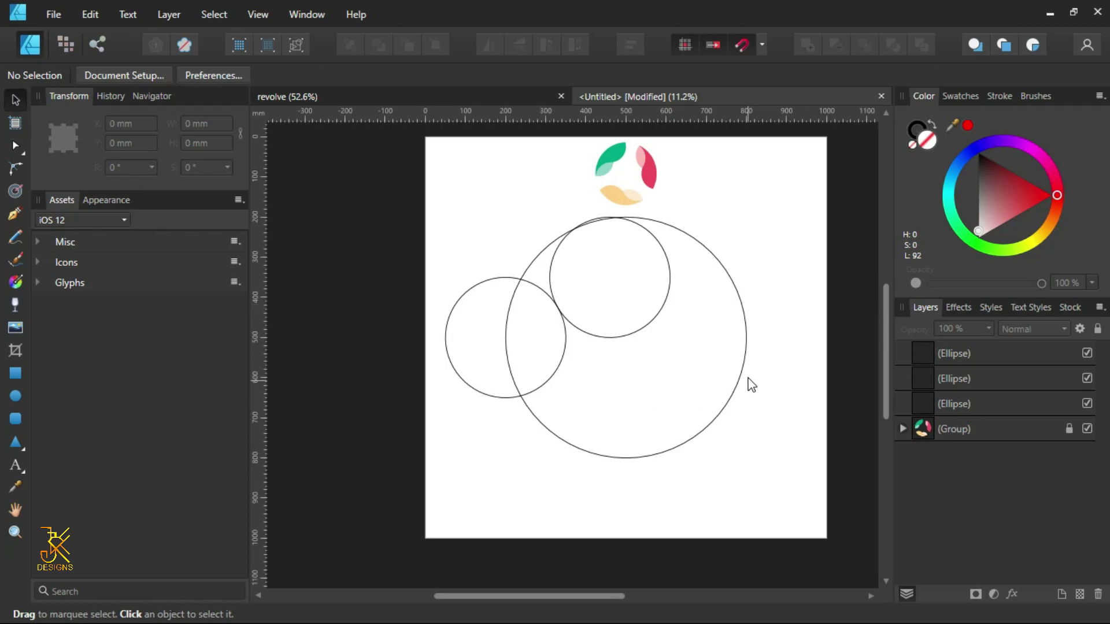
Step: Copy the large 600 mm circle onto the pasteboard left of the page, around X −625 mm
drag(781, 387, 744, 398)
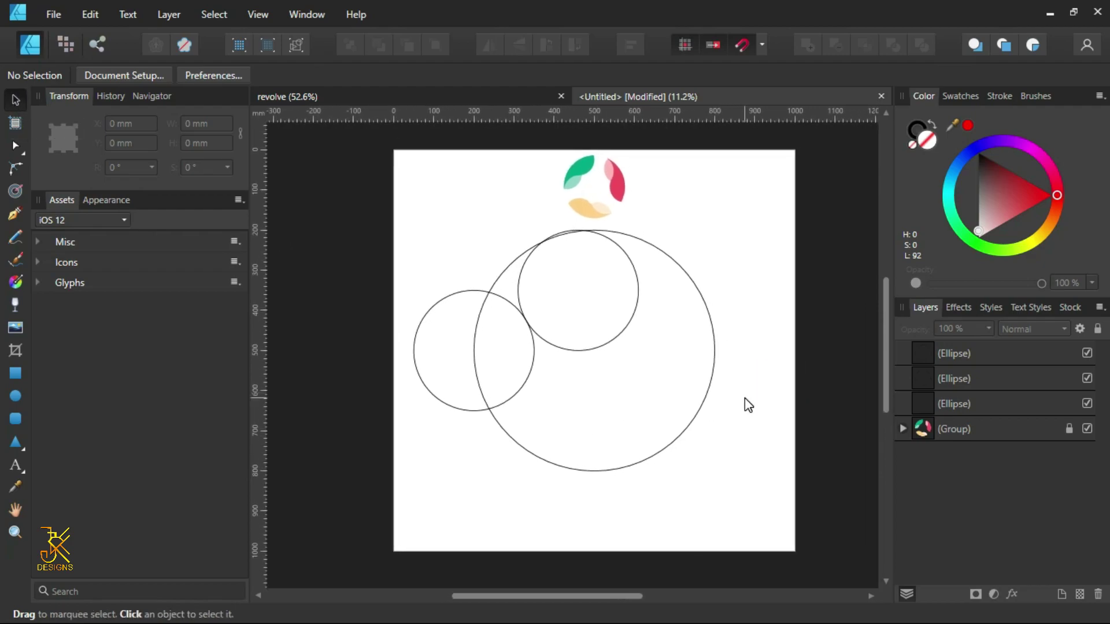
click(706, 388)
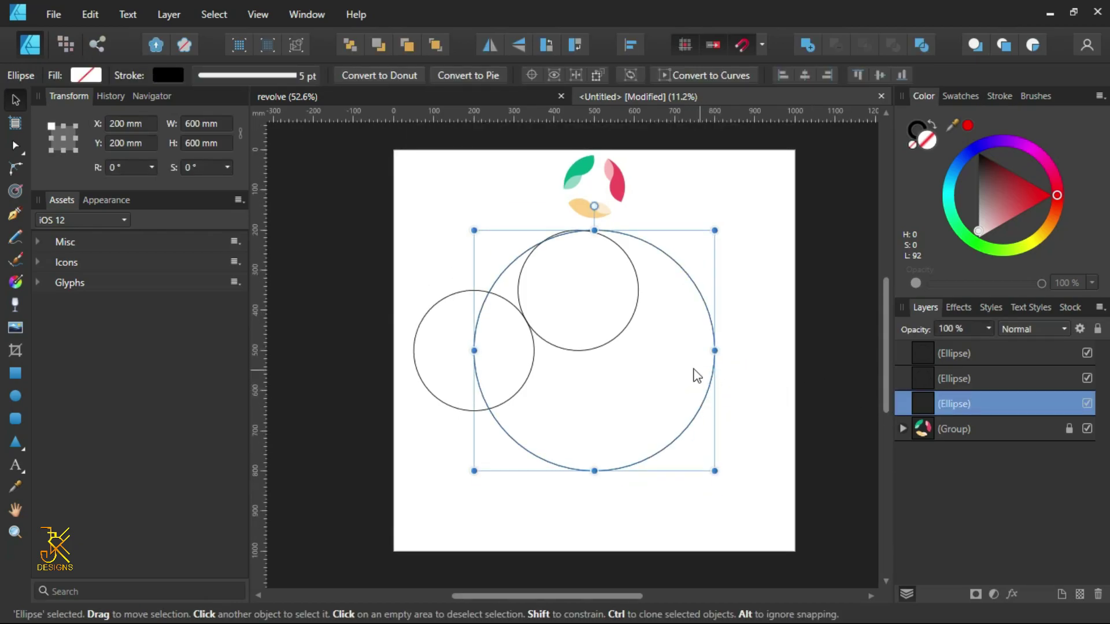
scroll(711, 389, down, 1)
scroll(700, 382, down, 1)
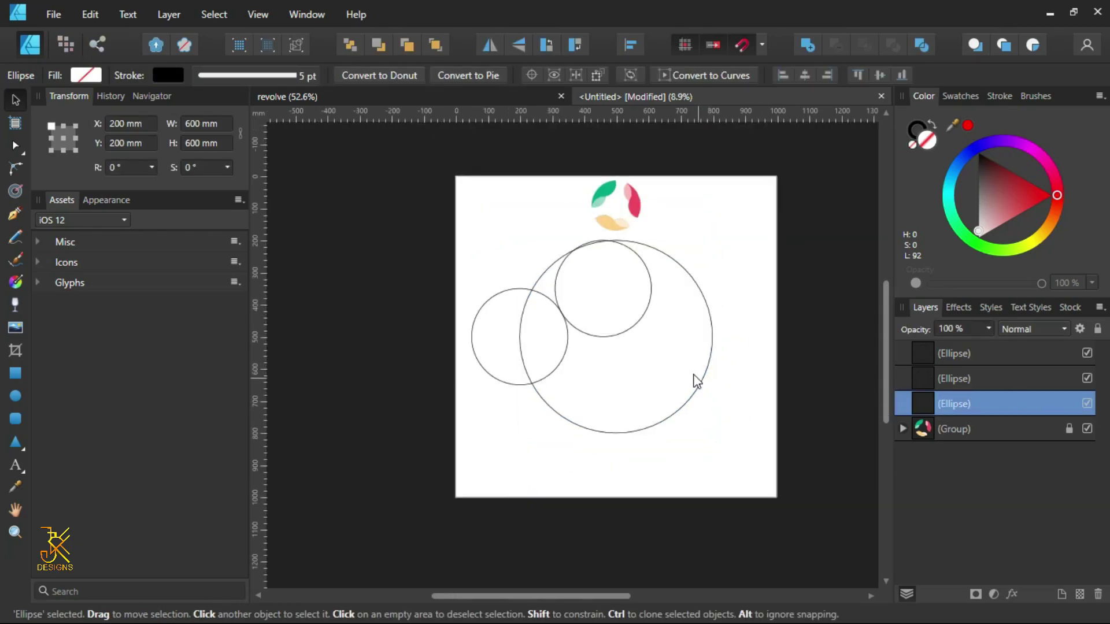
mouse_move(688, 374)
mouse_down()
mouse_move(453, 392)
mouse_move(403, 350)
mouse_move(414, 327)
mouse_up()
Step: Select the big ring and both small rings on the page and convert them to curves
click(623, 441)
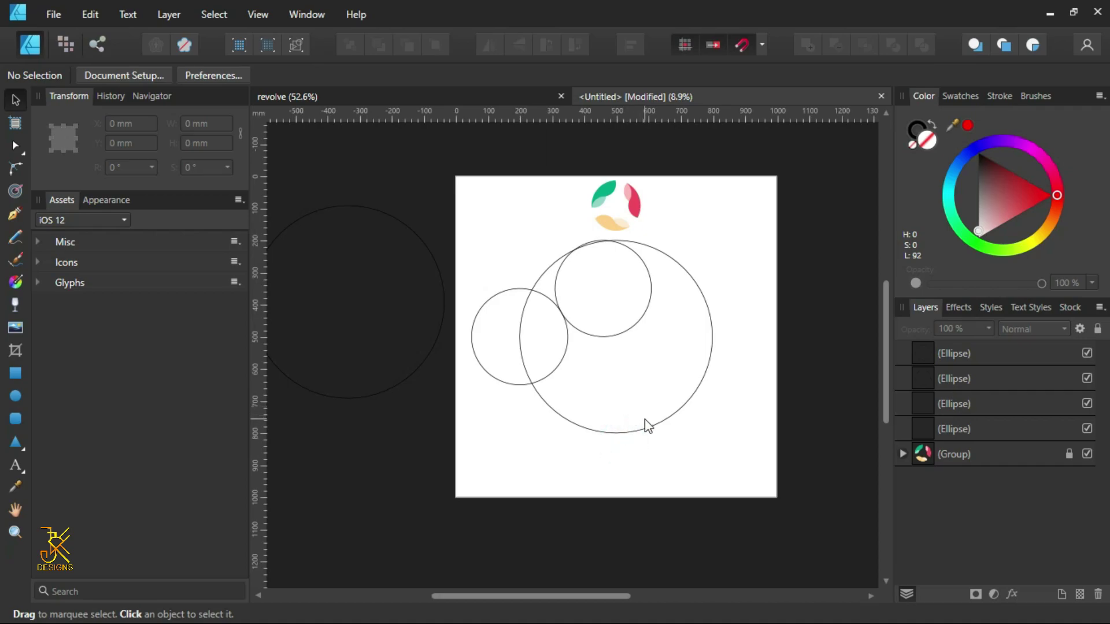
click(649, 426)
scroll(665, 431, up, 2)
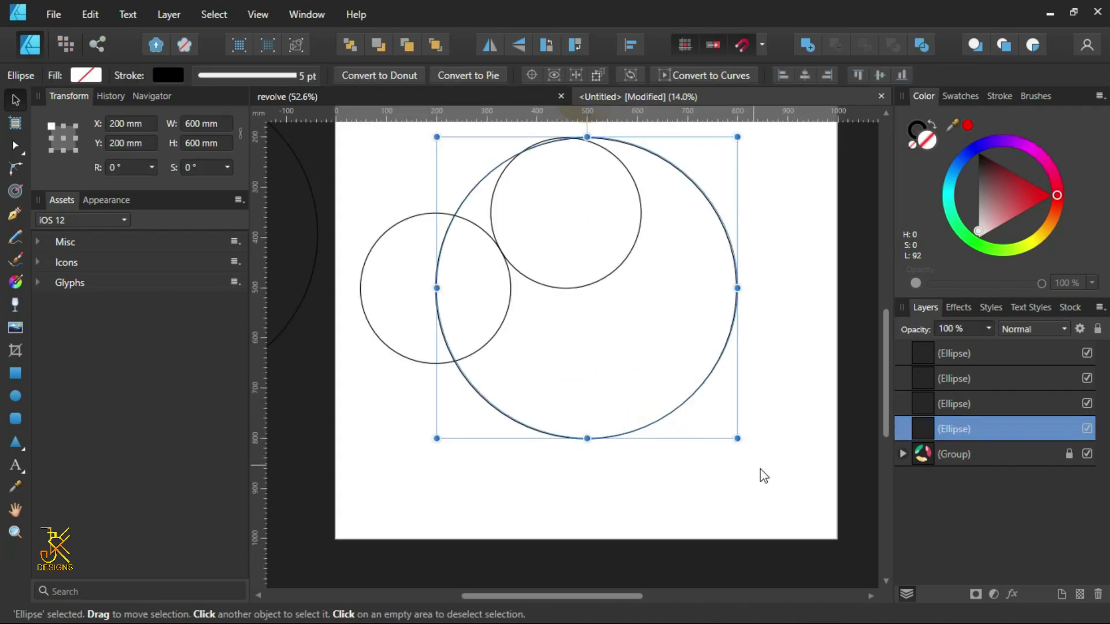
scroll(759, 466, up, 1)
drag(807, 484, 381, 292)
drag(347, 220, 877, 578)
click(323, 167)
drag(364, 214, 839, 594)
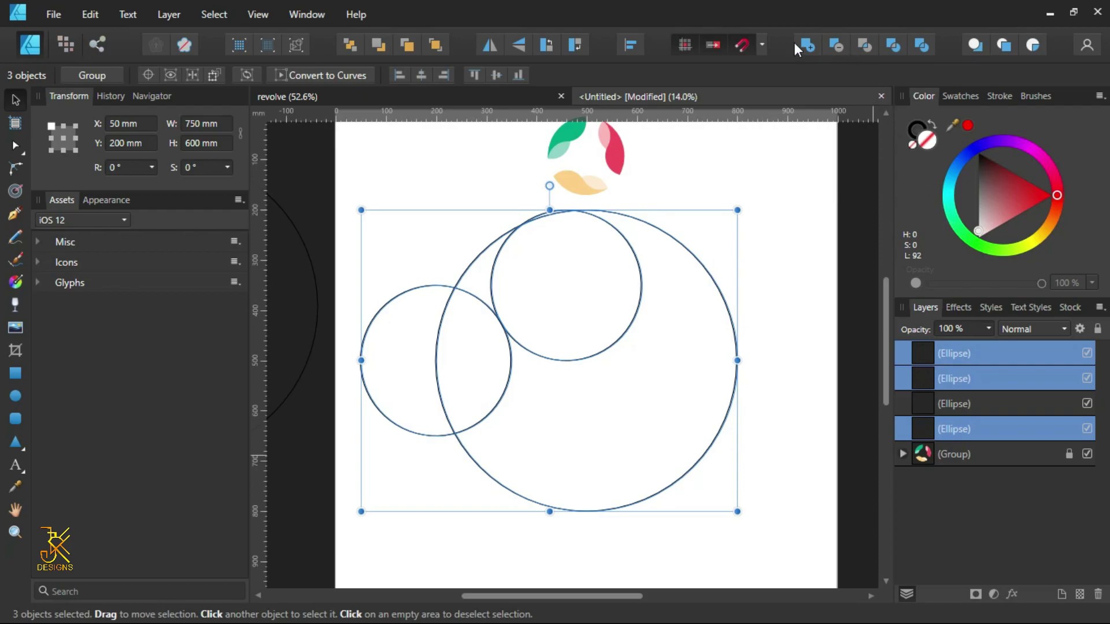
click(297, 79)
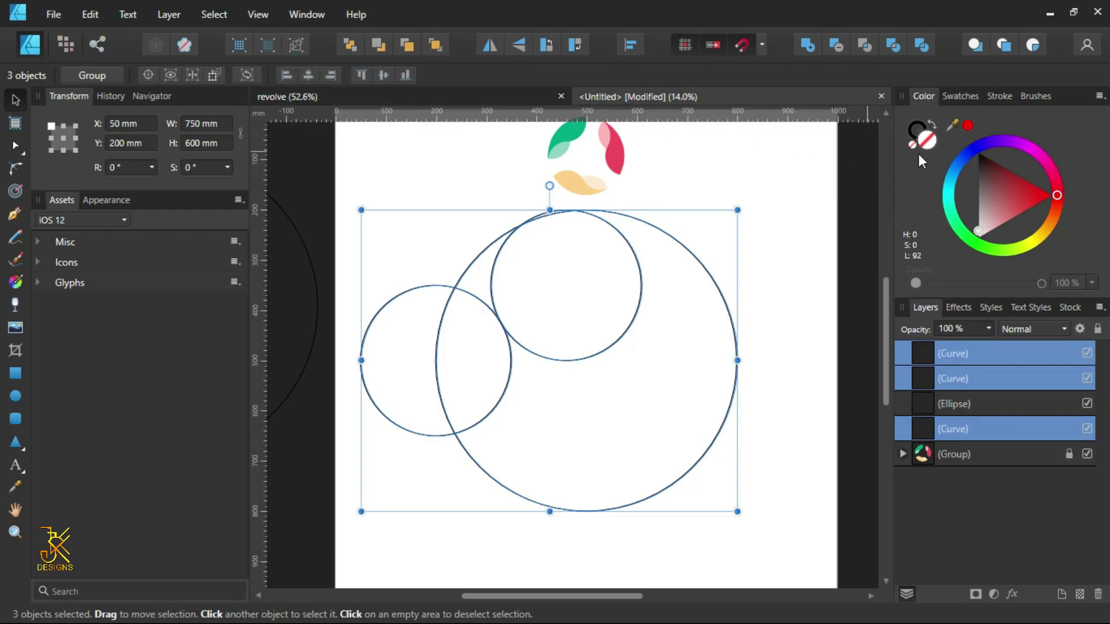
Step: Combine the three curves with an Xor operation and switch to the Node Tool
click(893, 46)
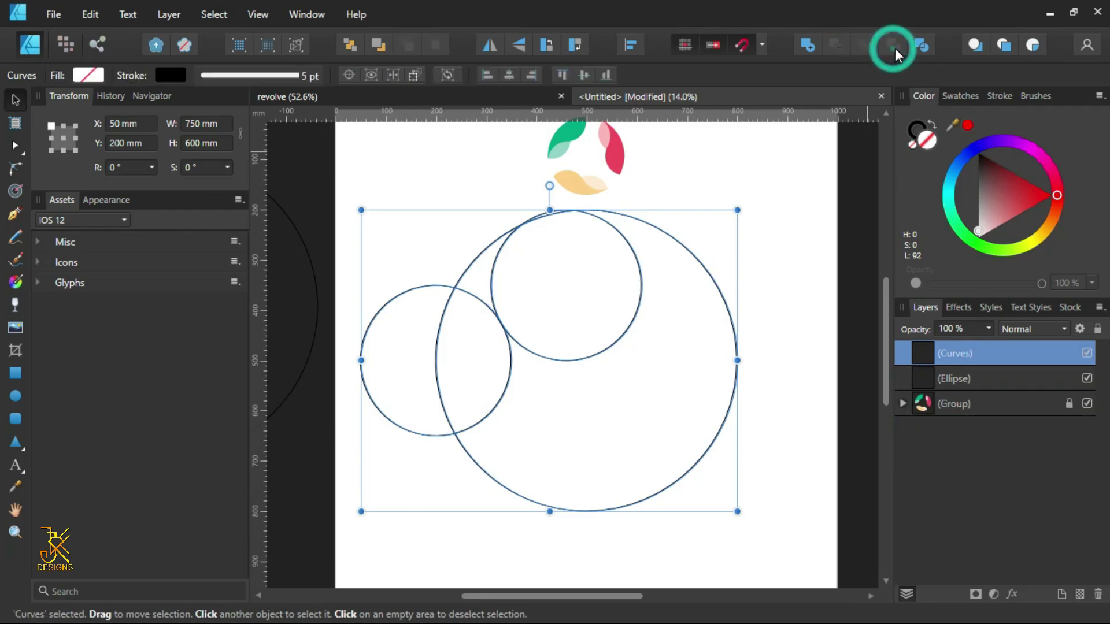
click(17, 149)
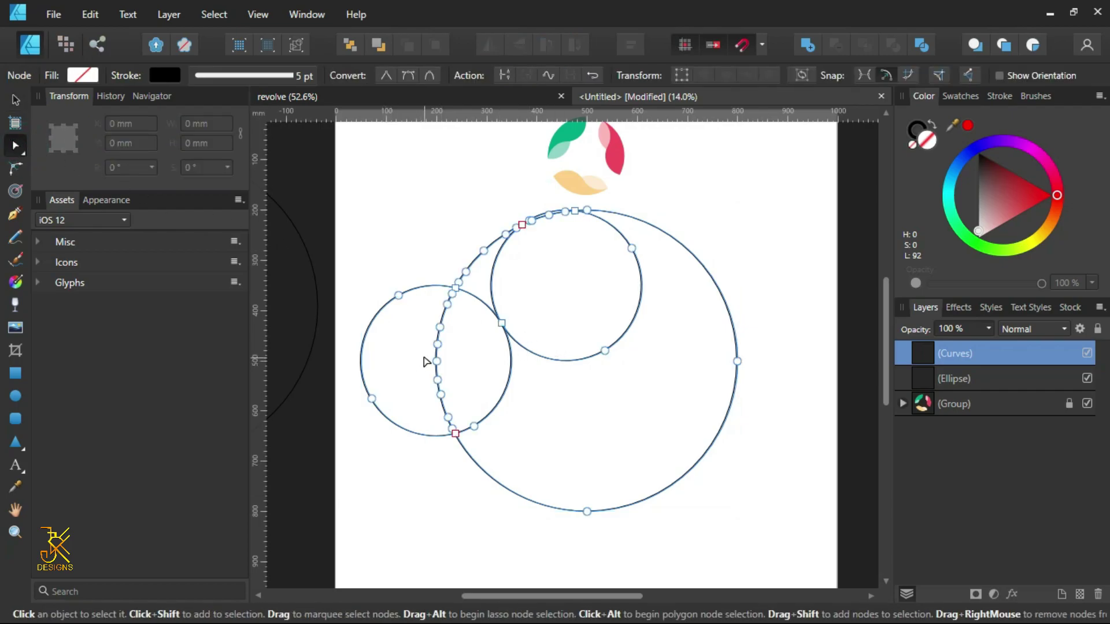
Step: Delete the unwanted arcs of the left, top and big circles, leaving a teardrop outline
scroll(422, 348, down, 1)
scroll(421, 347, up, 1)
scroll(422, 348, up, 1)
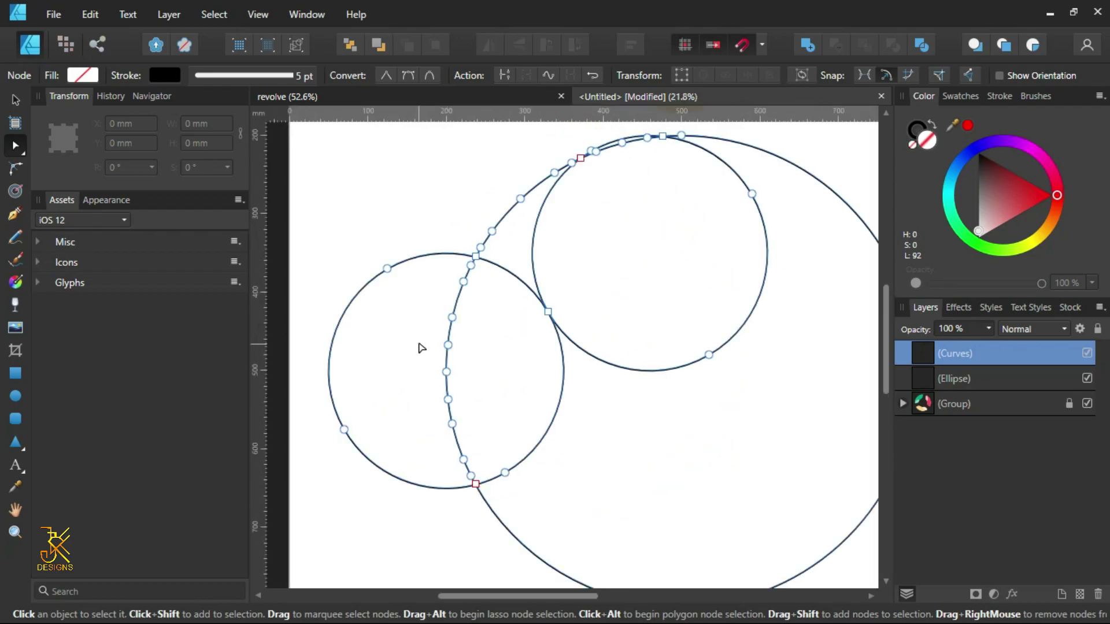
ctrl+click(419, 257)
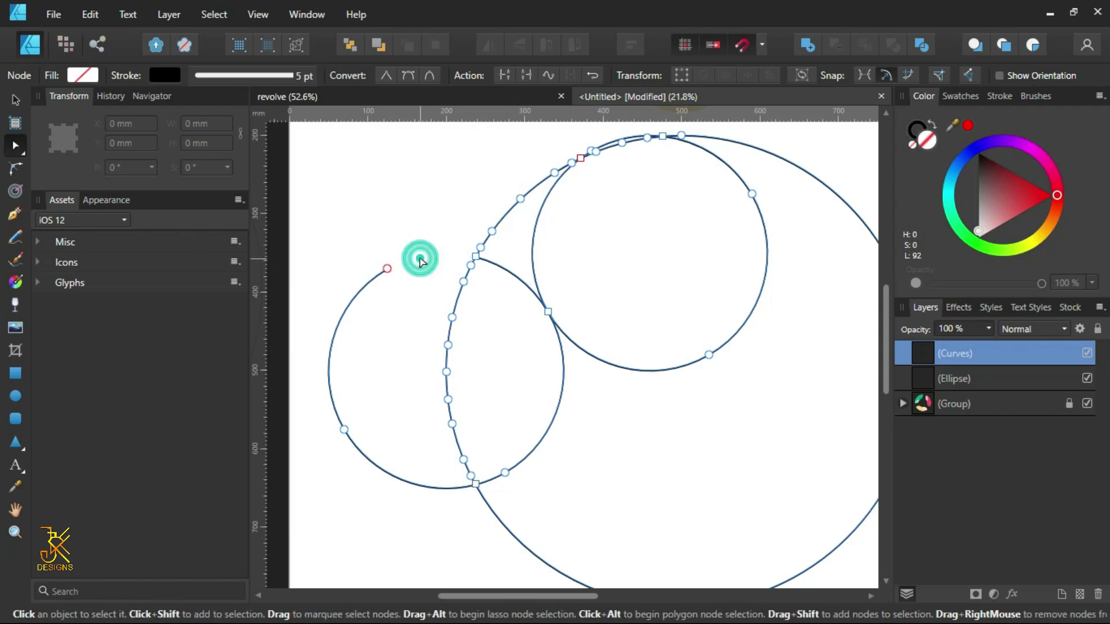
ctrl+click(369, 283)
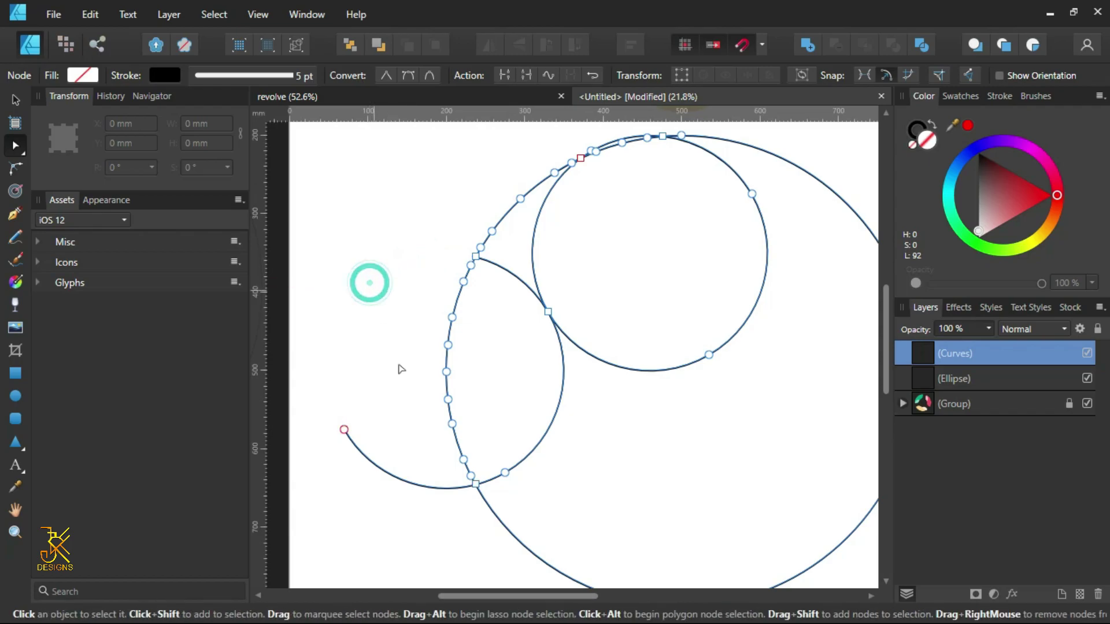
ctrl+click(435, 490)
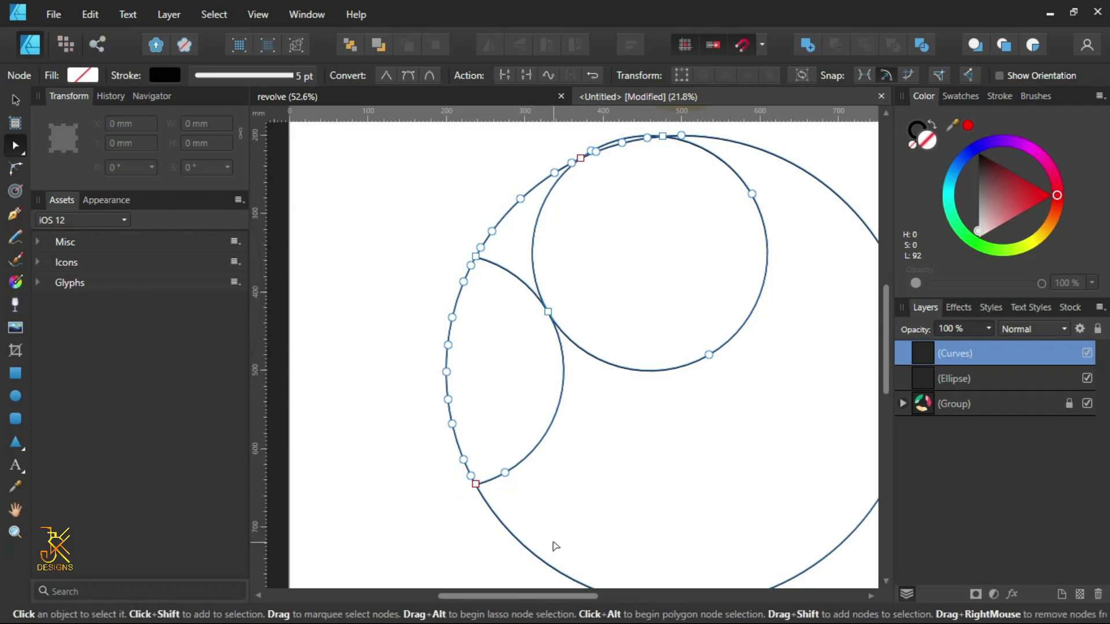
ctrl+click(516, 277)
ctrl+click(510, 536)
ctrl+click(619, 369)
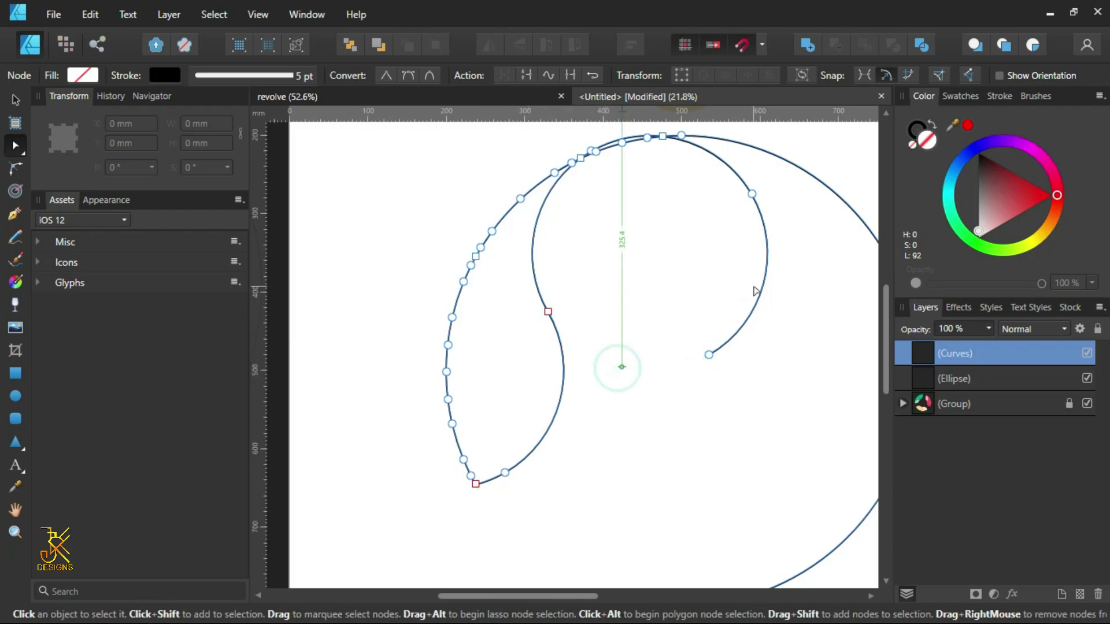
ctrl+click(763, 286)
ctrl+click(734, 173)
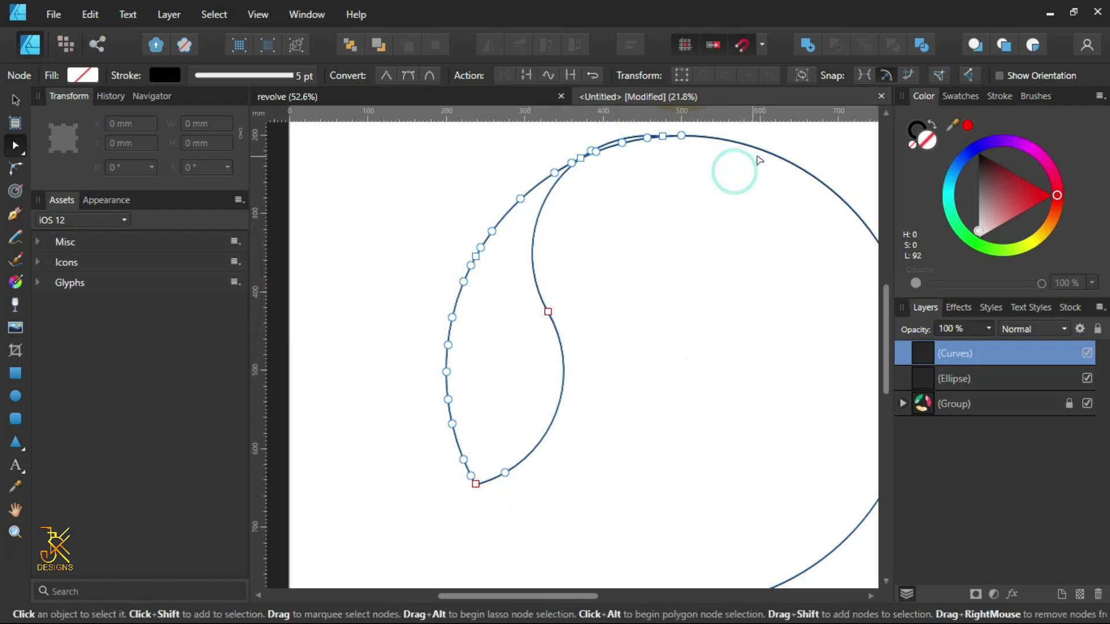
ctrl+click(766, 154)
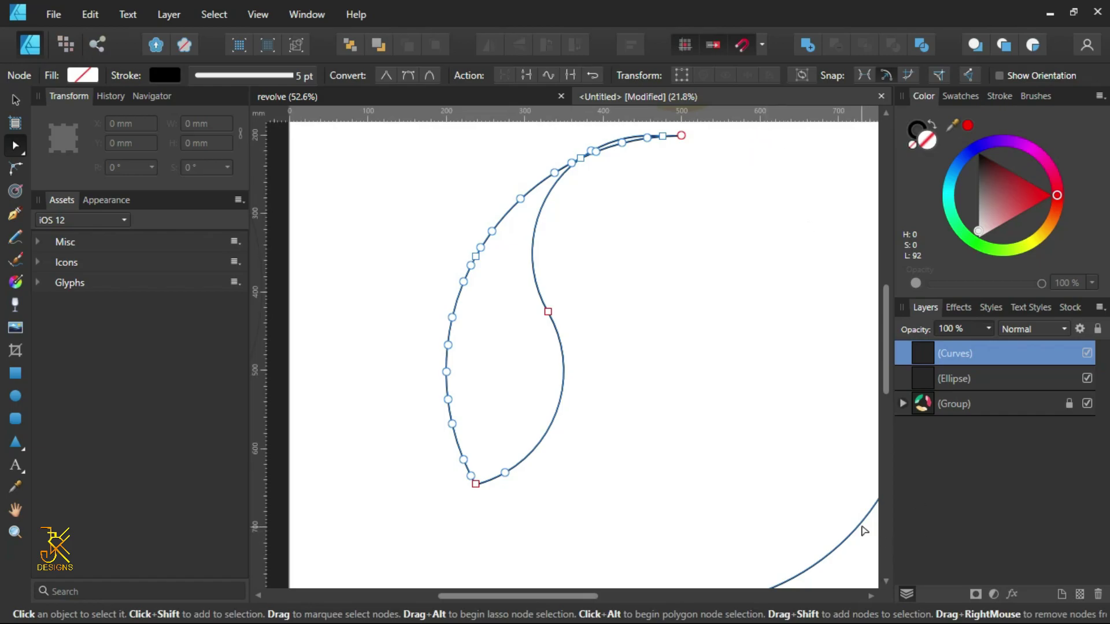
scroll(855, 508, down, 5)
Step: Cut the curves at the top crossing and delete the stray upper segment to sharpen the tip
scroll(796, 450, up, 6)
scroll(621, 259, up, 6)
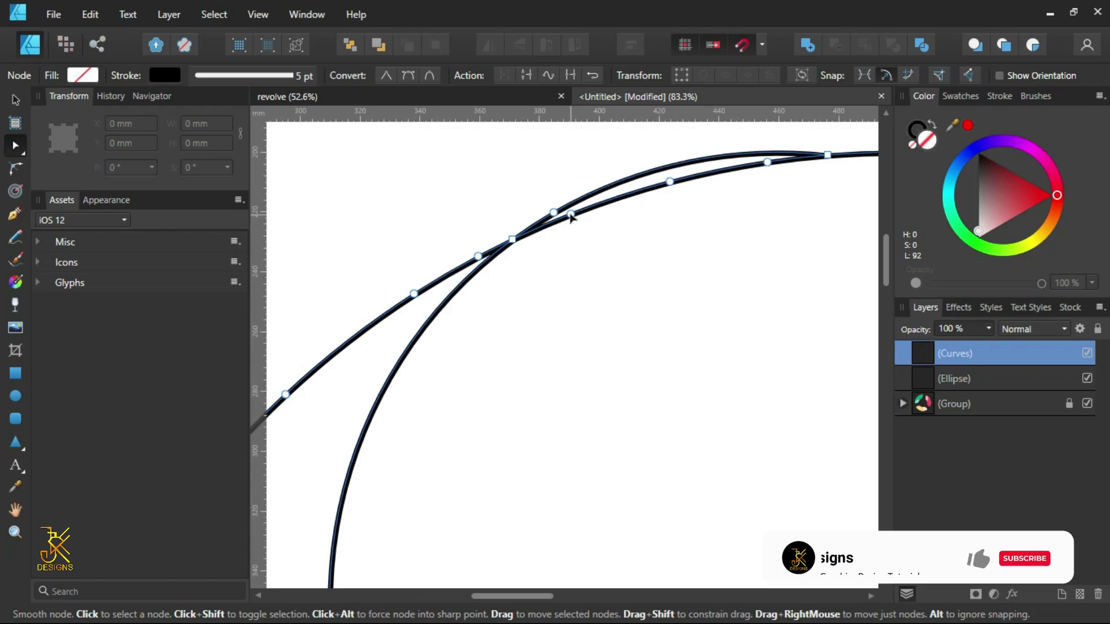
scroll(570, 215, up, 2)
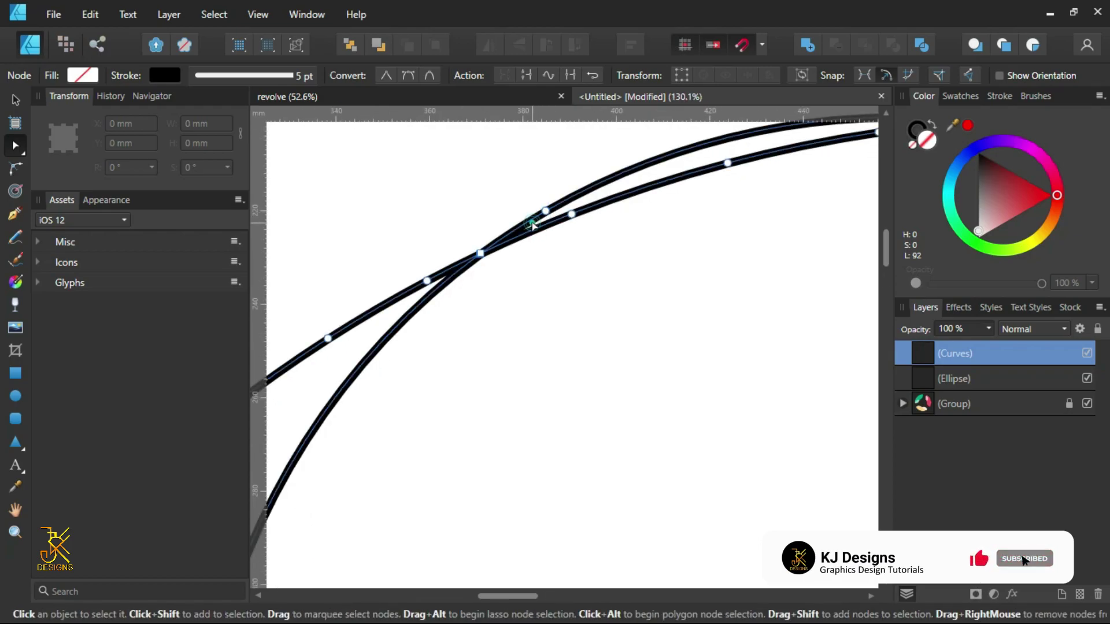
ctrl+click(532, 223)
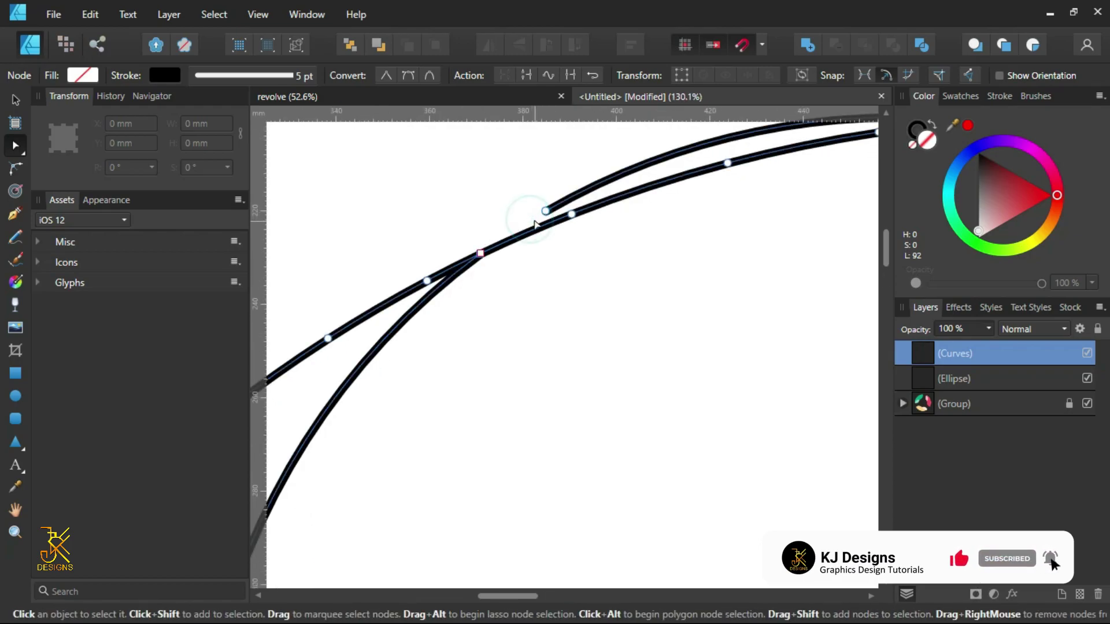
ctrl+click(538, 230)
scroll(537, 229, down, 3)
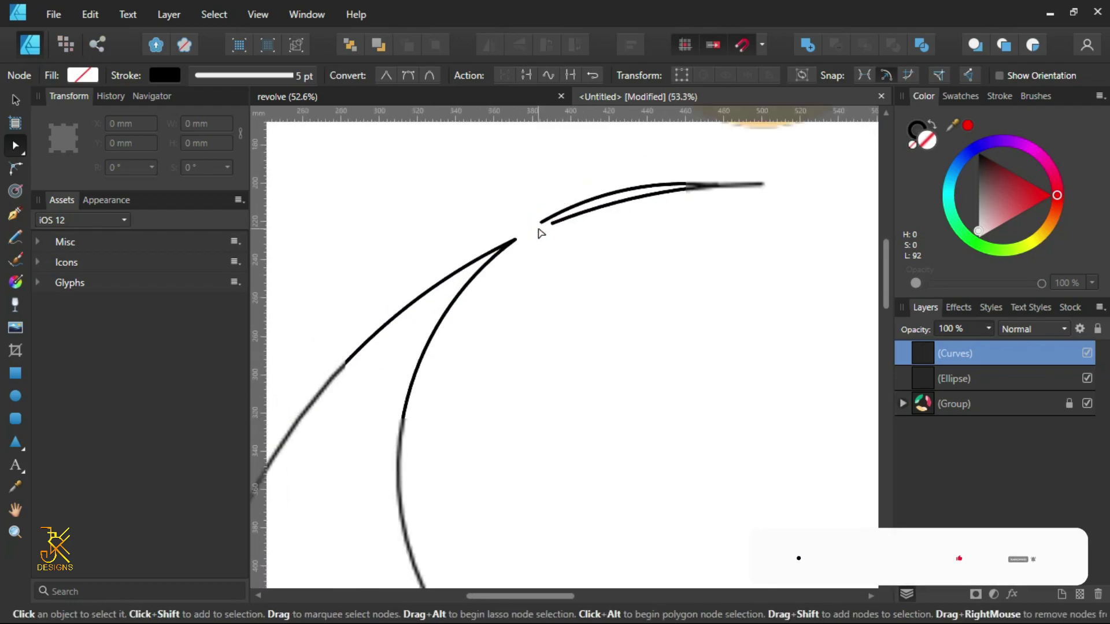
drag(591, 219, 814, 239)
drag(824, 167, 539, 239)
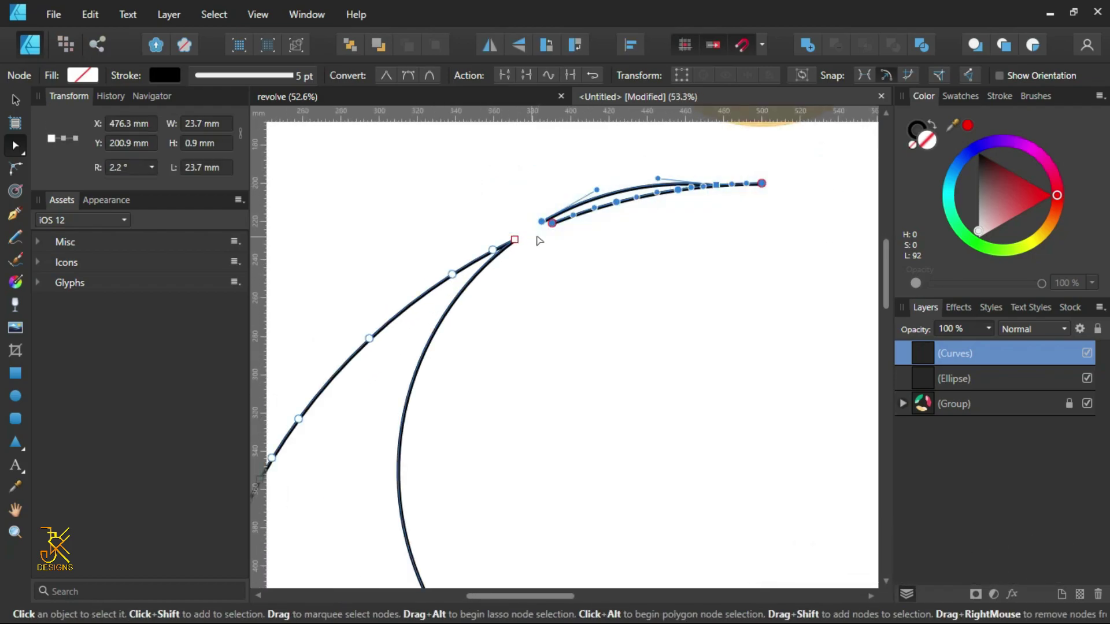
key(Delete)
Step: Delete the extra node at the petal's bottom corner
scroll(372, 317, down, 2)
scroll(377, 365, up, 3)
scroll(388, 451, down, 5)
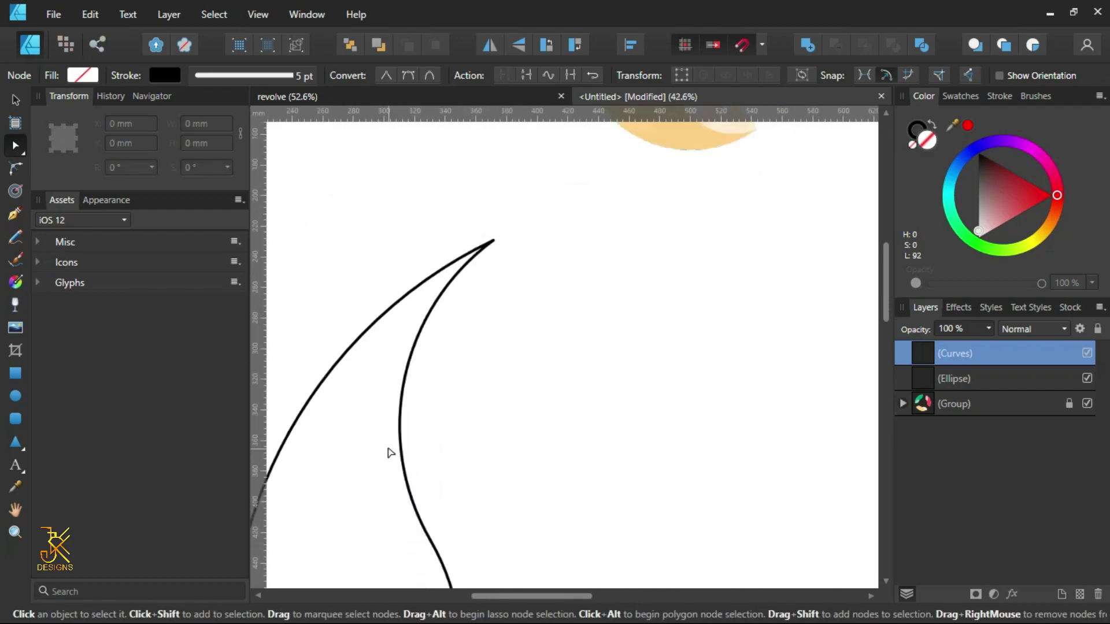
key(space)
drag(482, 522, 632, 322)
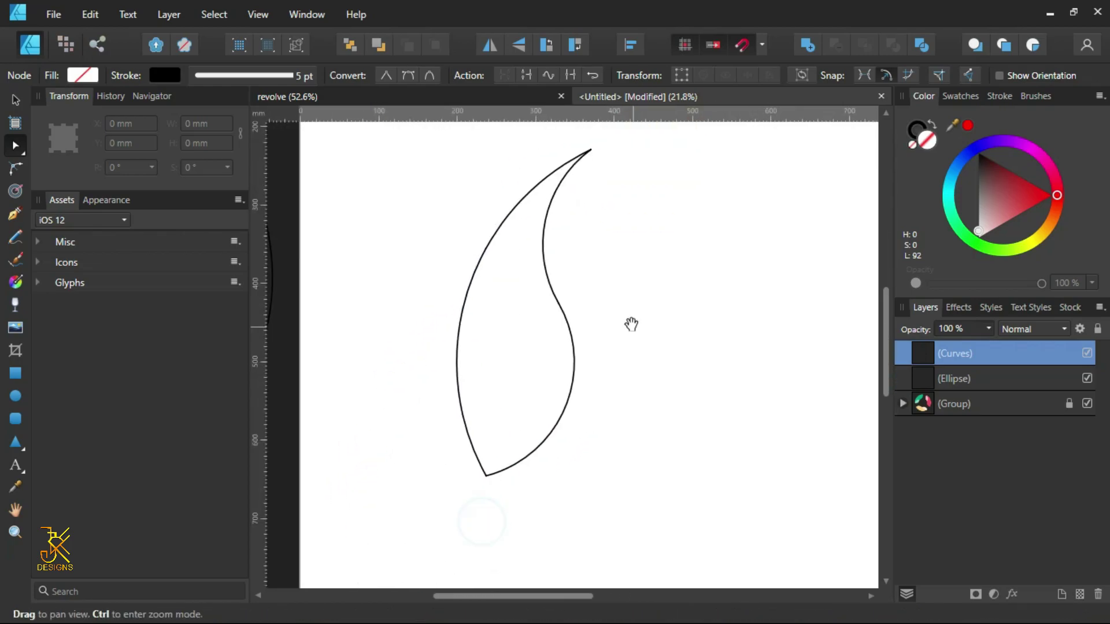
scroll(462, 498, up, 6)
scroll(485, 469, up, 8)
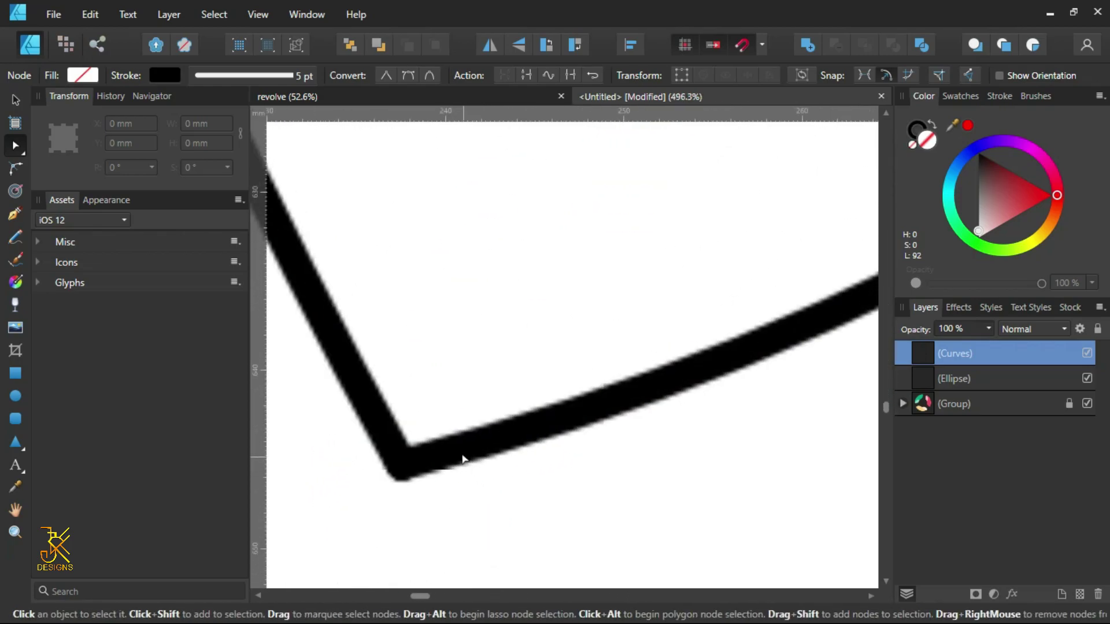
key(space)
drag(404, 407, 567, 404)
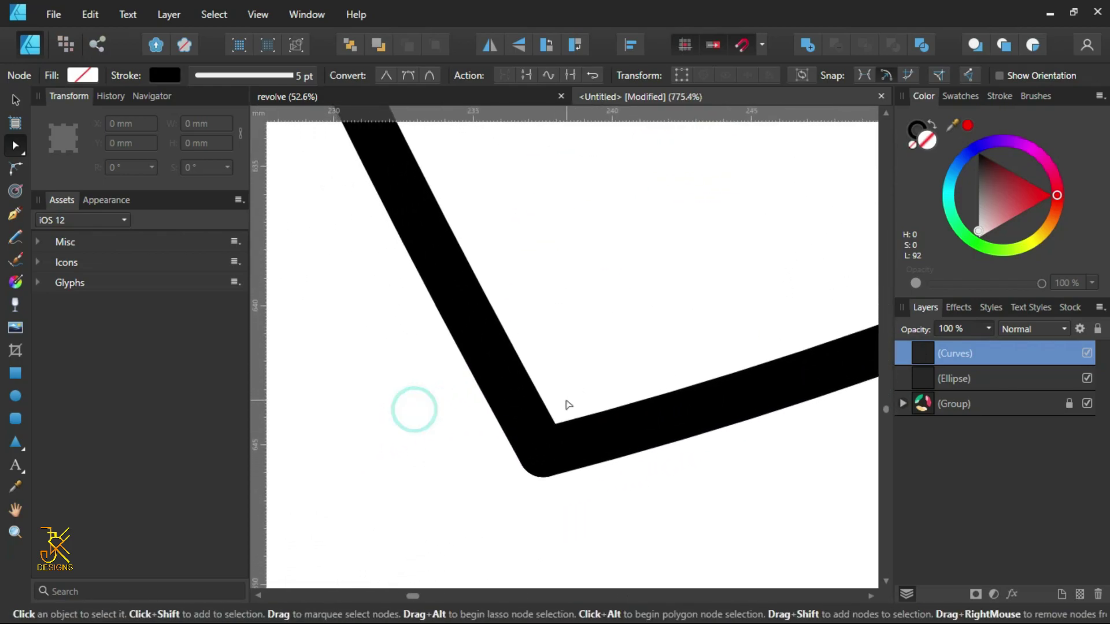
scroll(525, 426, up, 5)
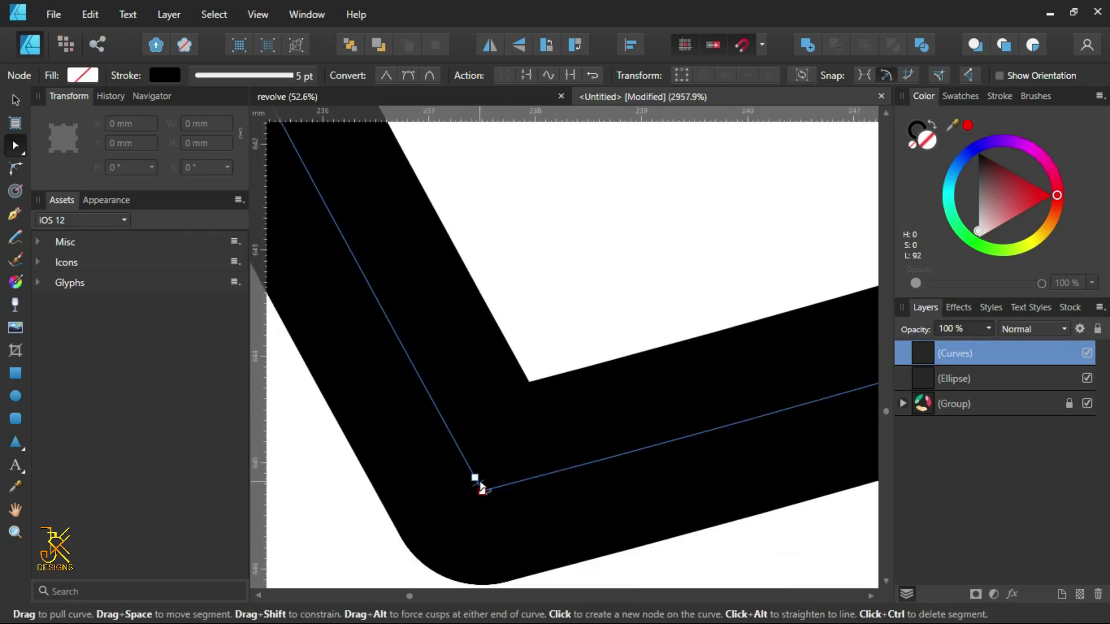
click(474, 478)
key(Delete)
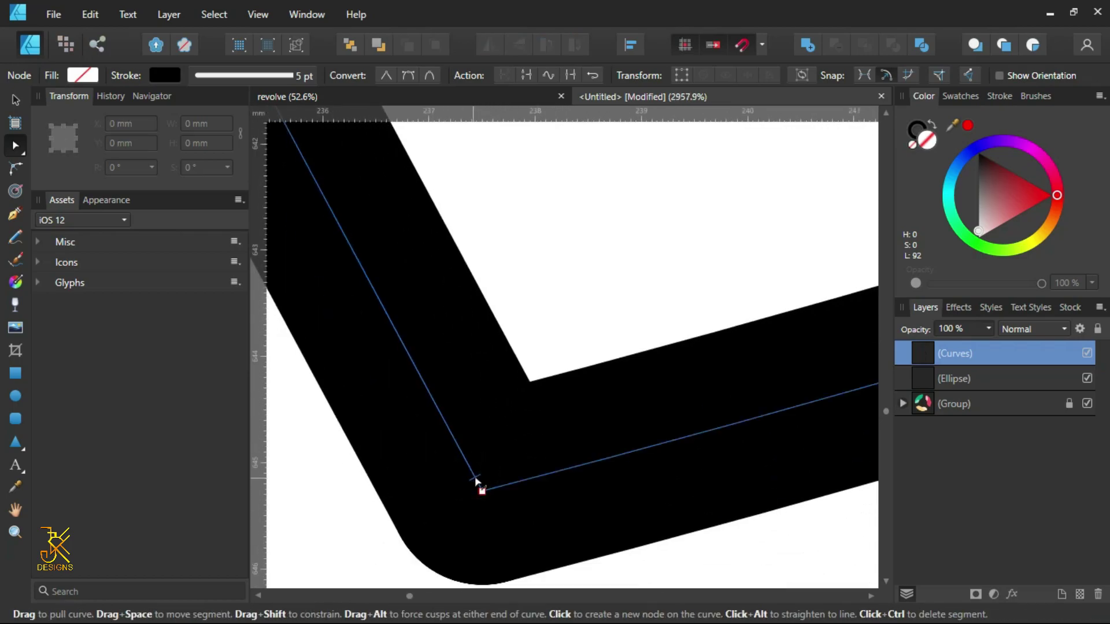
Step: Select every node of the petal outline
scroll(478, 459, down, 12)
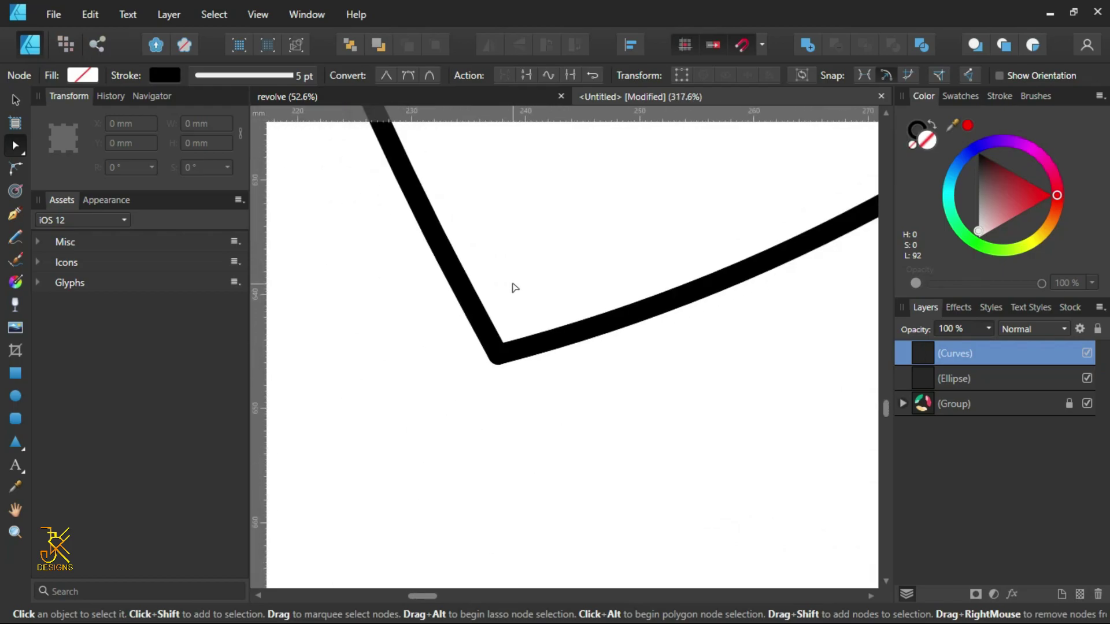
scroll(514, 289, down, 3)
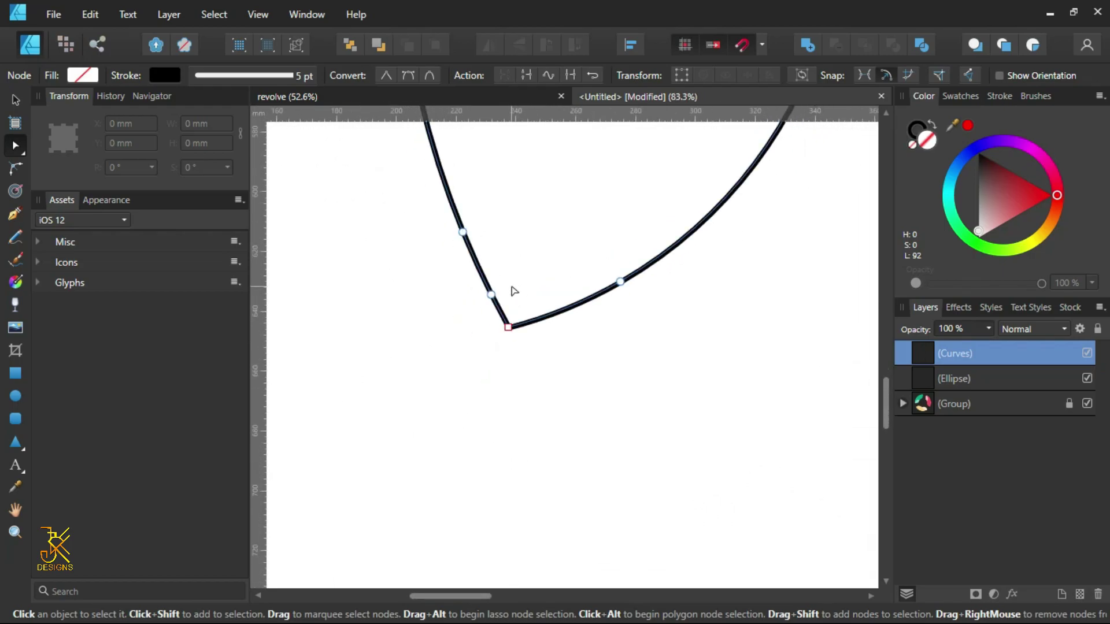
scroll(507, 296, down, 2)
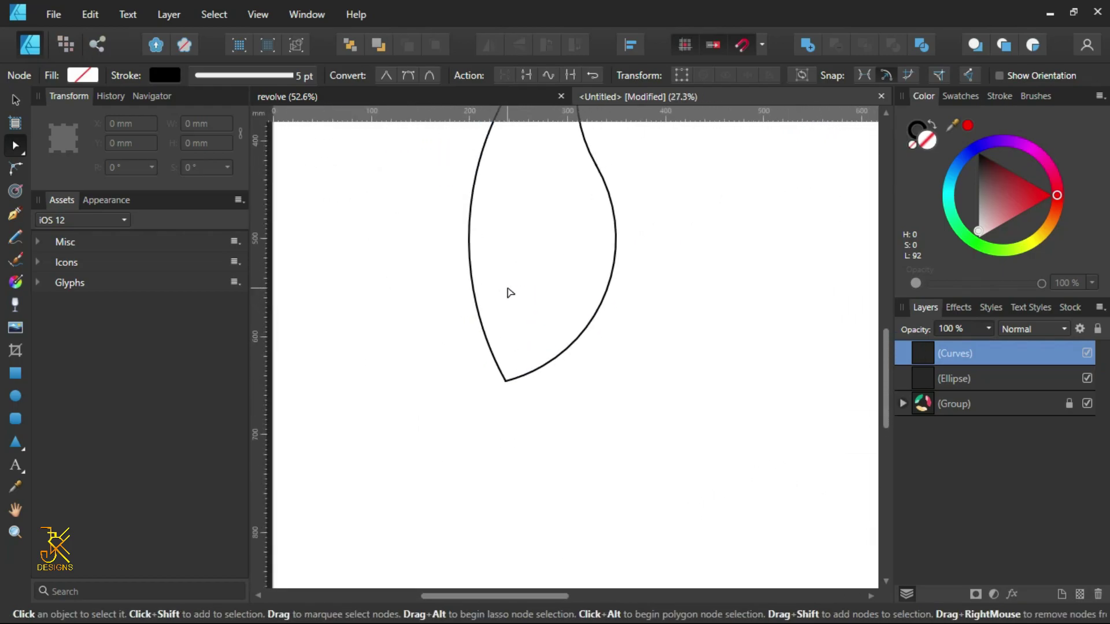
scroll(544, 293, down, 2)
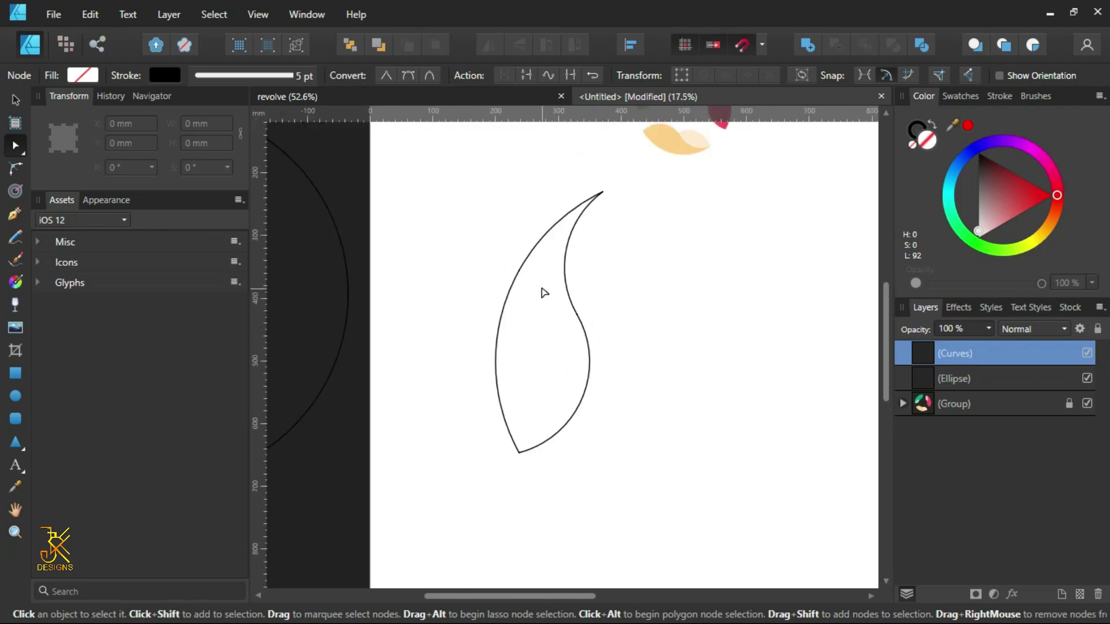
drag(426, 158, 680, 500)
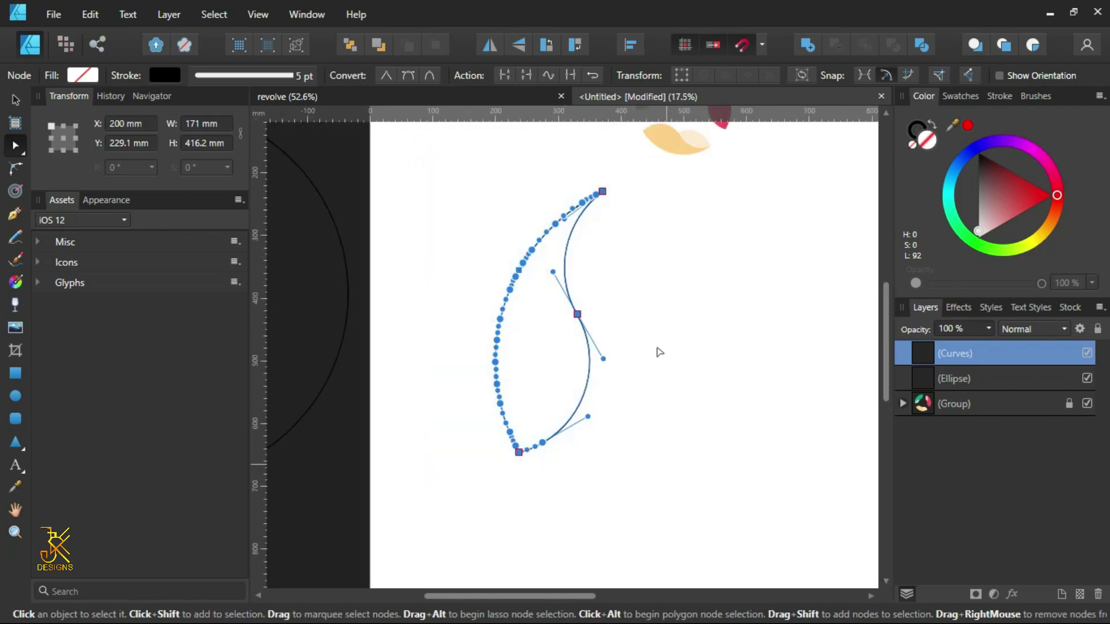
Step: Join the two petal curves into one closed outline and set its fill to none
click(567, 74)
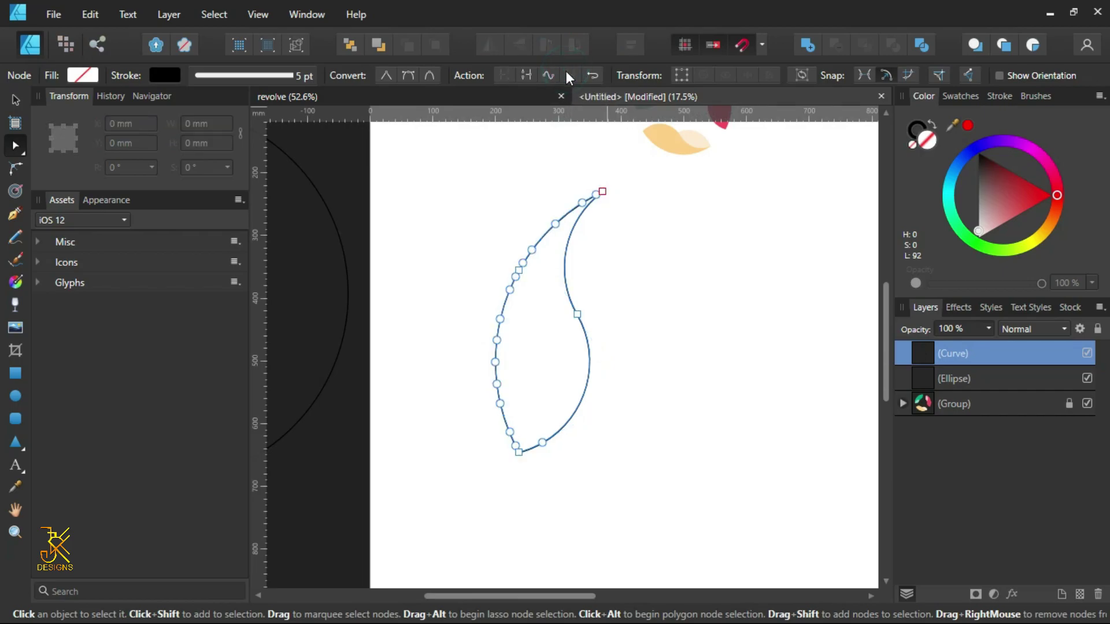
click(12, 101)
mouse_move(992, 217)
mouse_down()
mouse_move(1003, 210)
mouse_move(978, 206)
mouse_up()
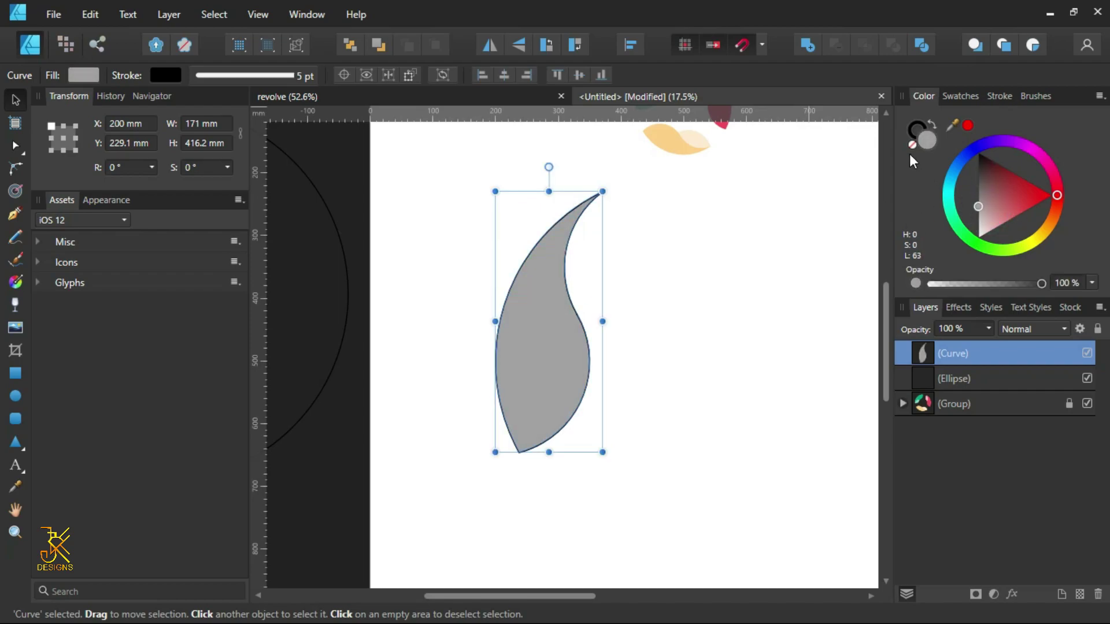
click(914, 144)
click(728, 184)
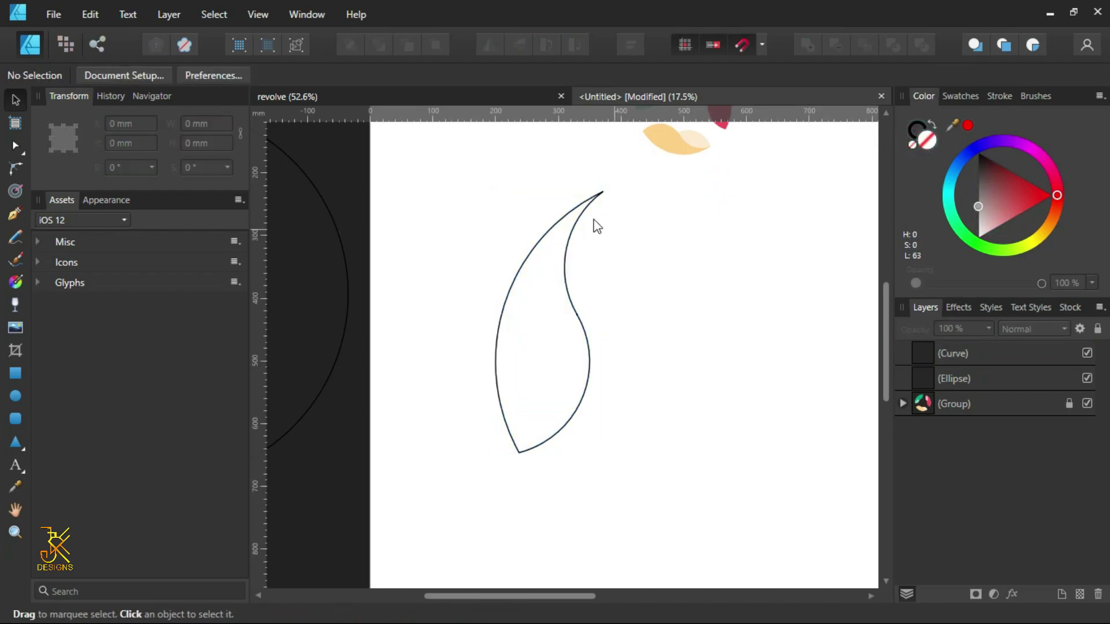
scroll(584, 295, down, 3)
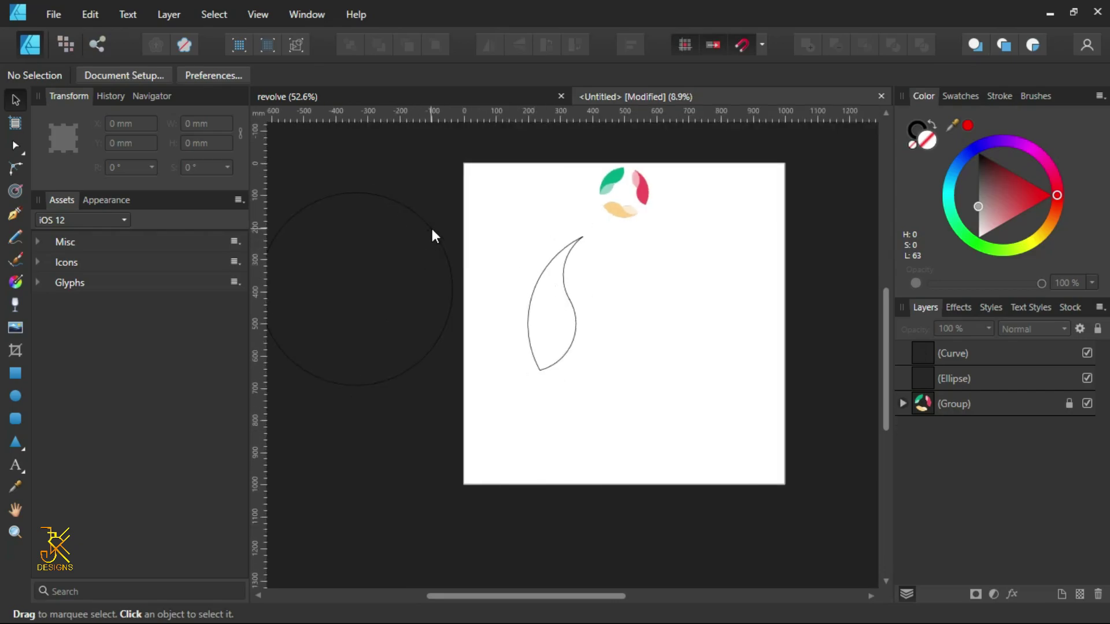
Step: Move the 600 mm circle onto the artboard around the petal, snapping it at 200,200 mm
click(436, 234)
drag(362, 255, 634, 293)
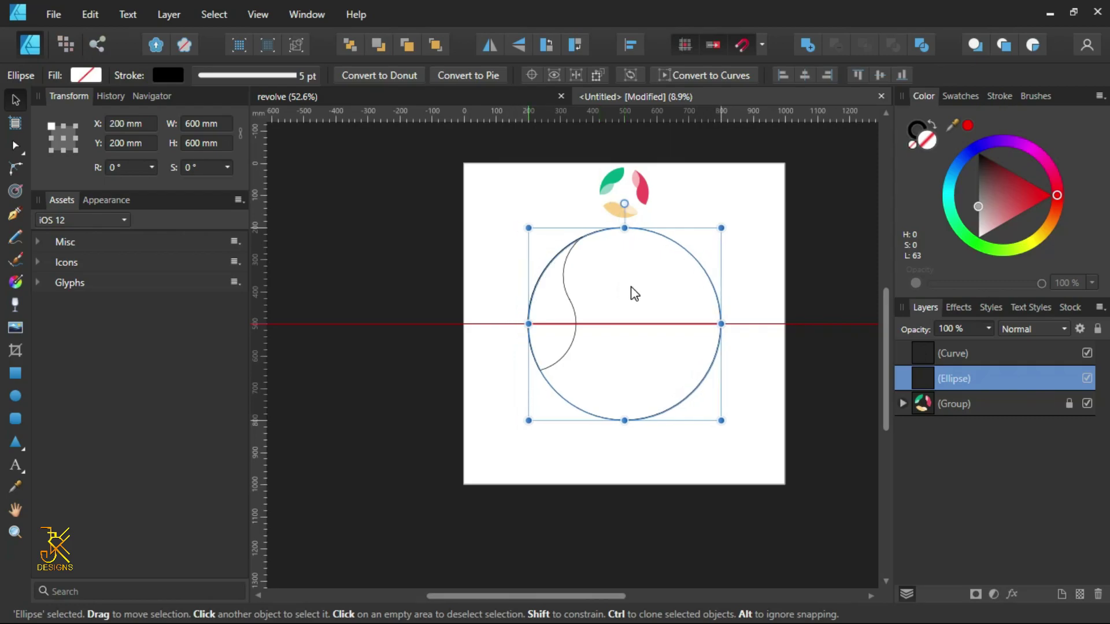
scroll(615, 292, up, 4)
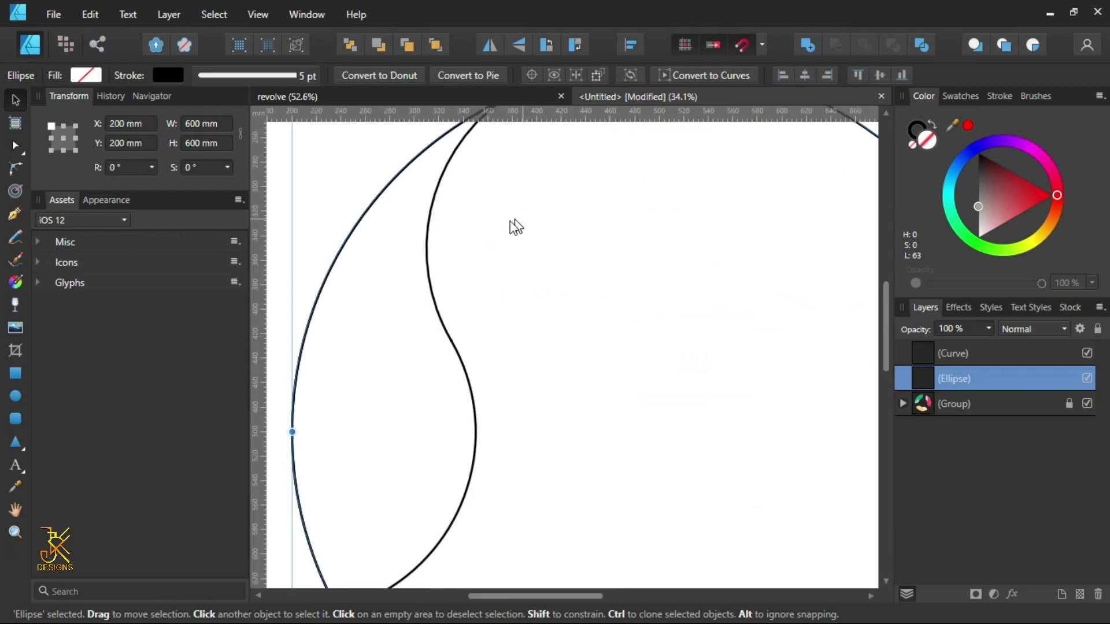
scroll(497, 231, up, 2)
drag(389, 199, 862, 362)
mouse_move(754, 344)
mouse_down()
mouse_move(788, 356)
mouse_move(753, 347)
mouse_up()
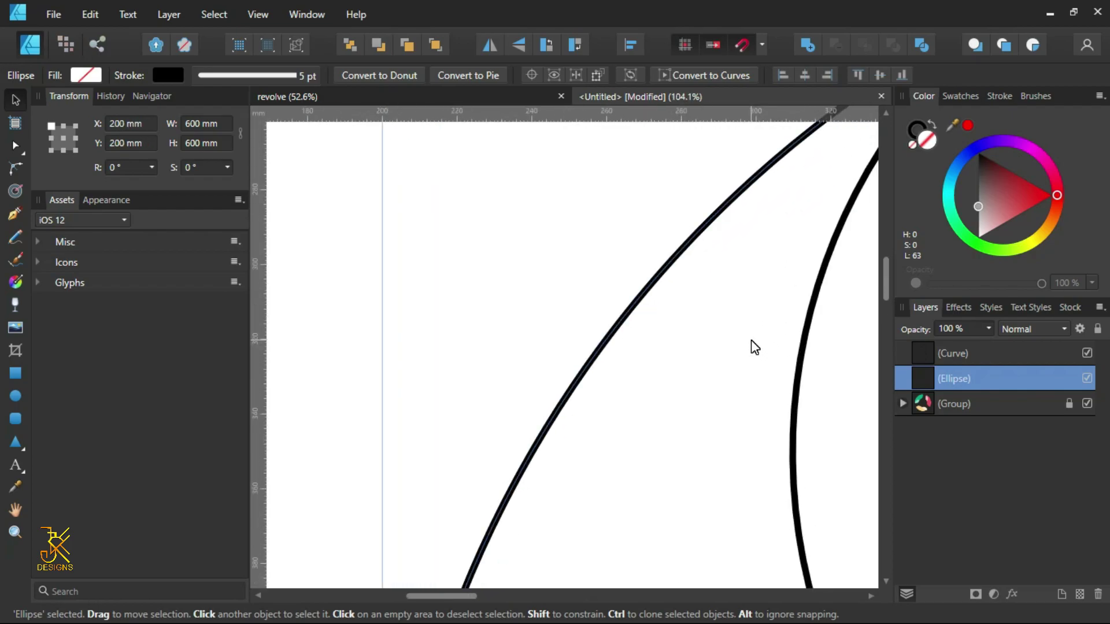
scroll(755, 347, down, 7)
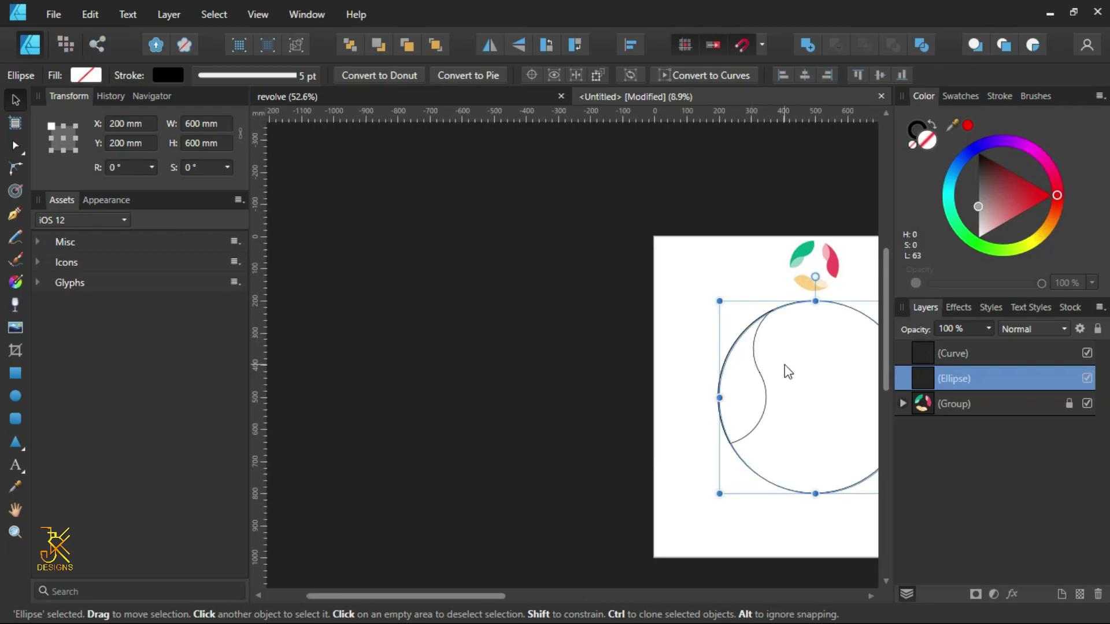
drag(818, 403, 659, 313)
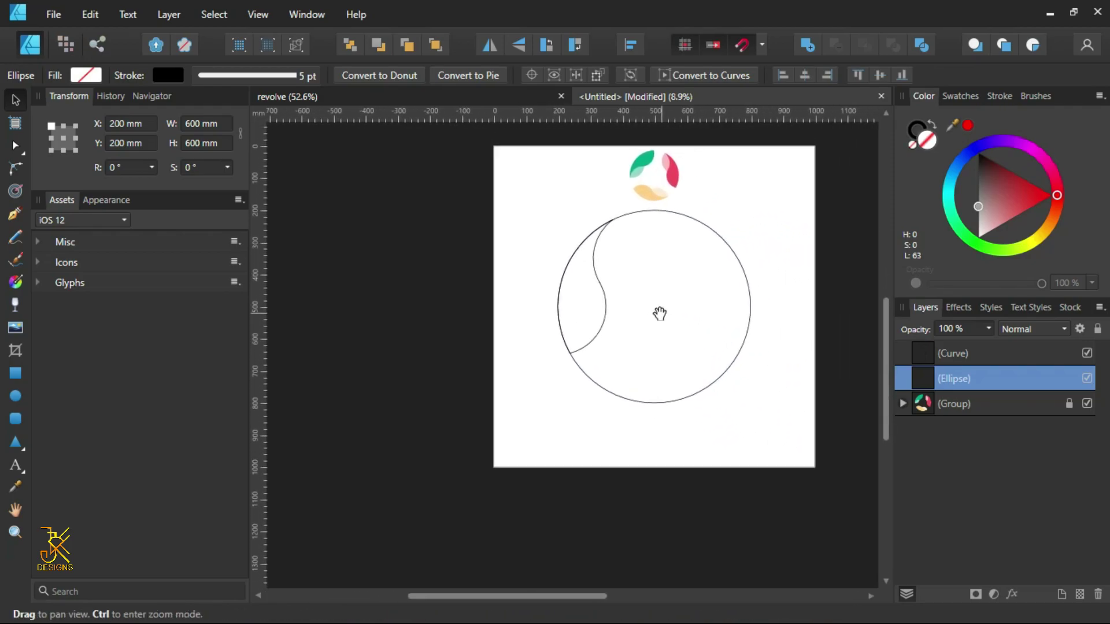
click(601, 419)
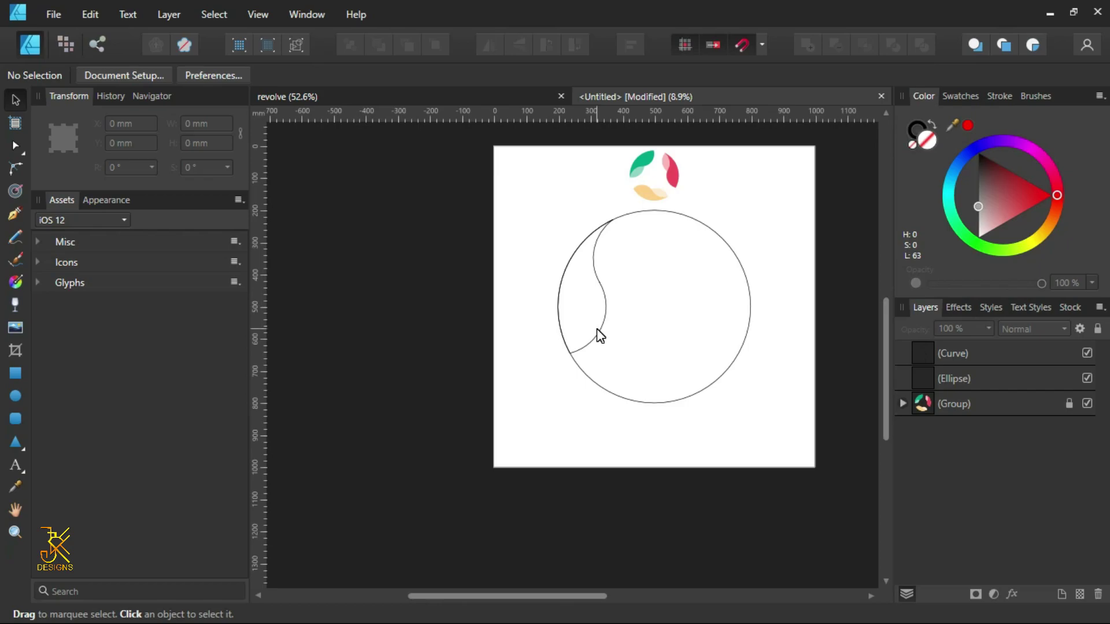
Step: Round the petal's bottom corner to a 14.4 mm radius with the Corner Tool
scroll(600, 335, up, 5)
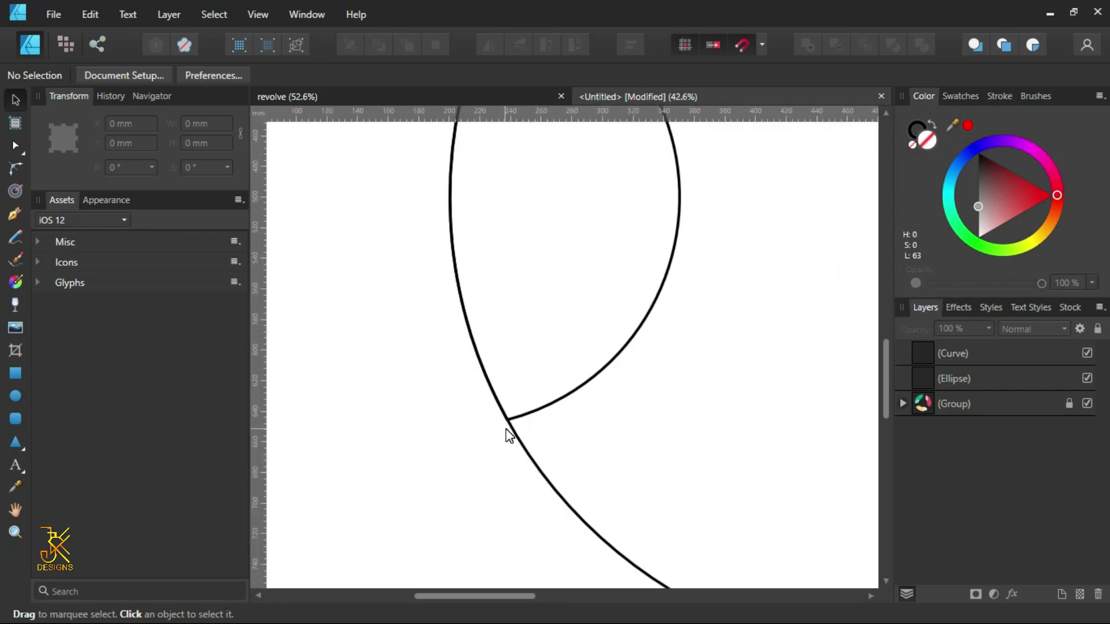
click(516, 421)
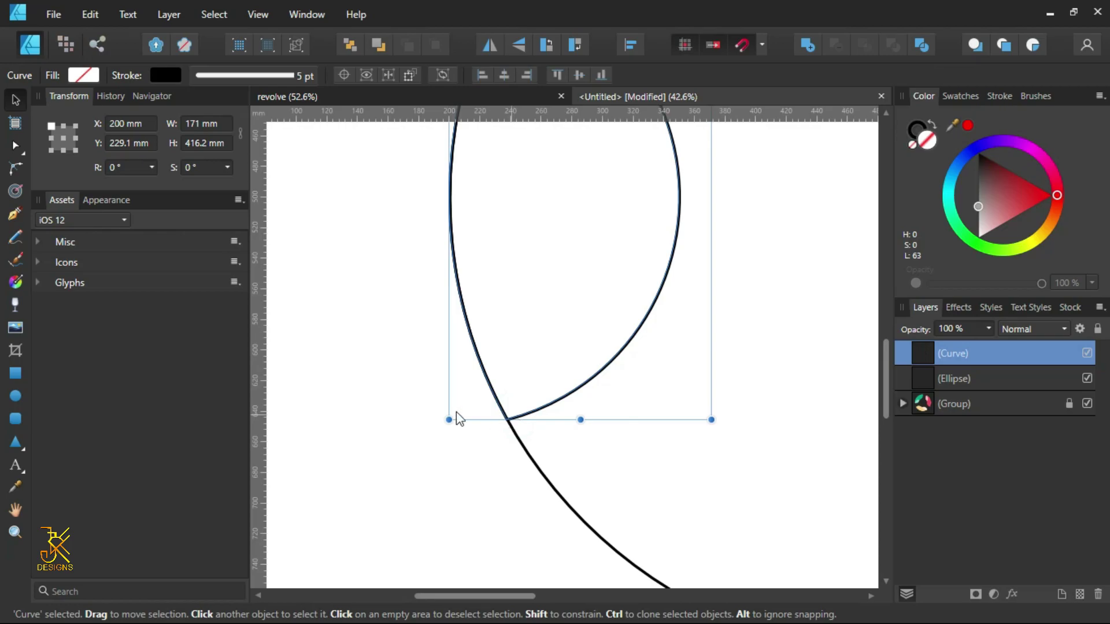
click(14, 170)
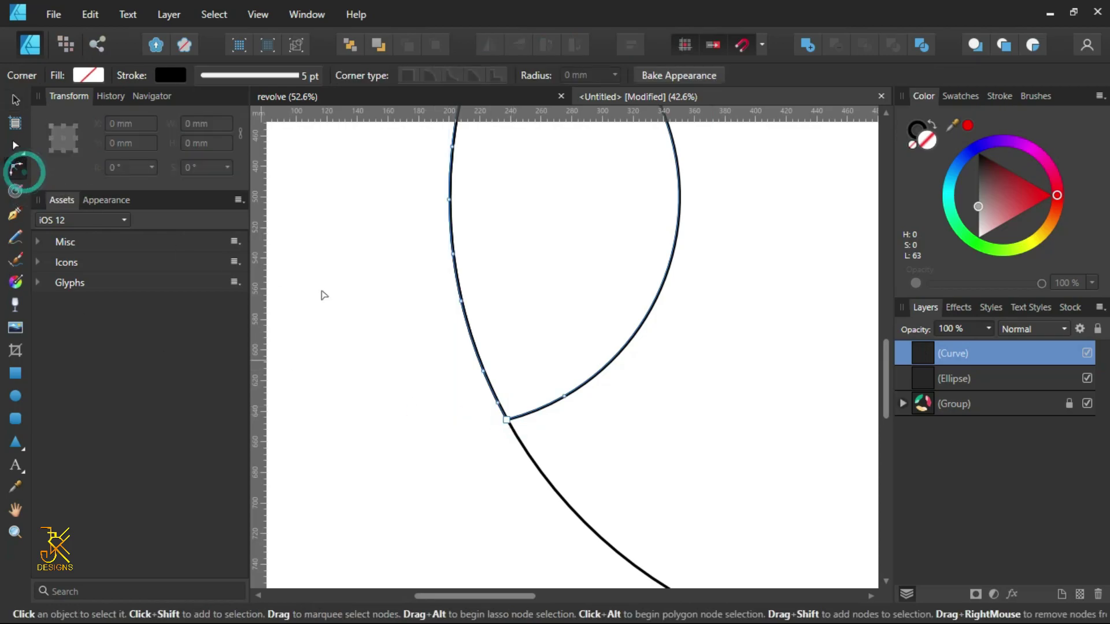
scroll(508, 429, up, 4)
scroll(508, 429, up, 4)
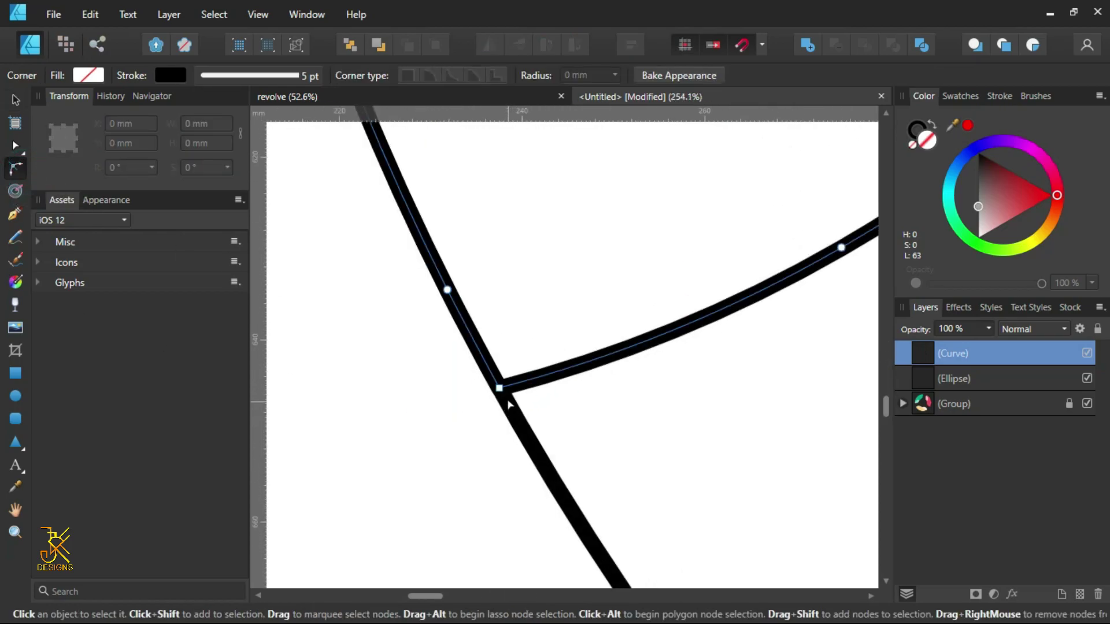
drag(498, 390, 578, 191)
scroll(651, 196, down, 8)
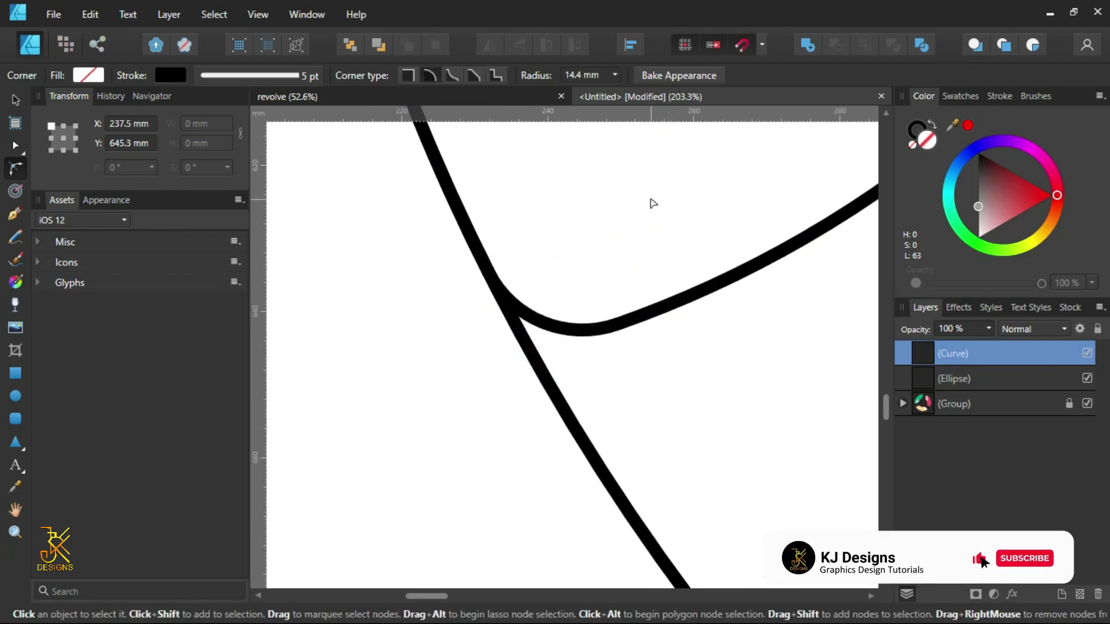
drag(706, 235, 564, 438)
click(615, 357)
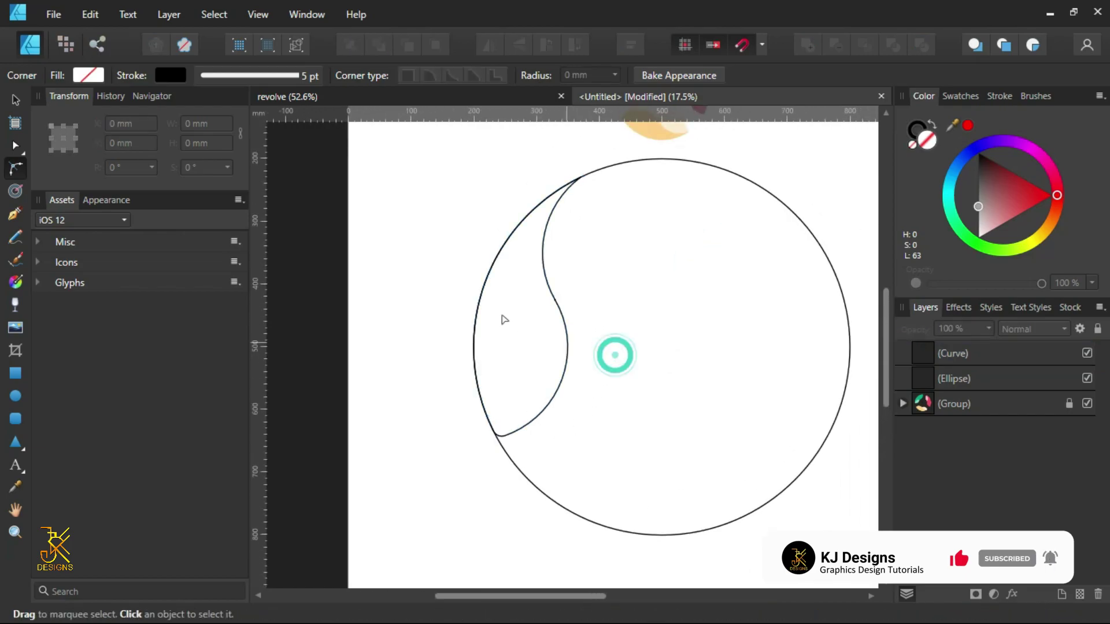
Step: Move the petal's transform origin to the circle's centre at X 500 mm, Y 500 mm
click(17, 107)
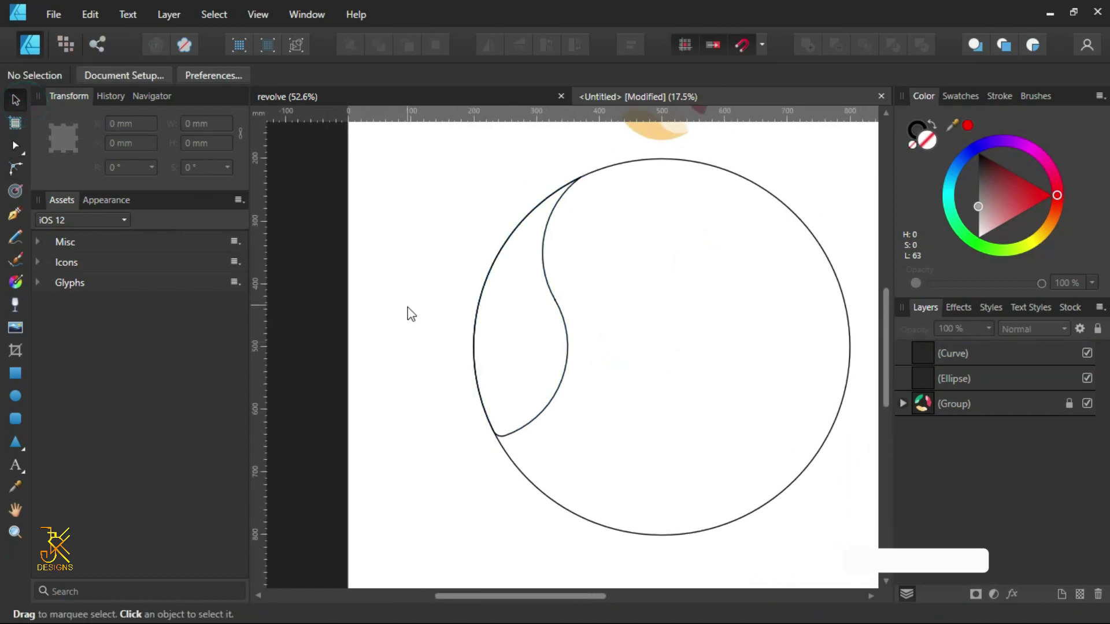
click(569, 344)
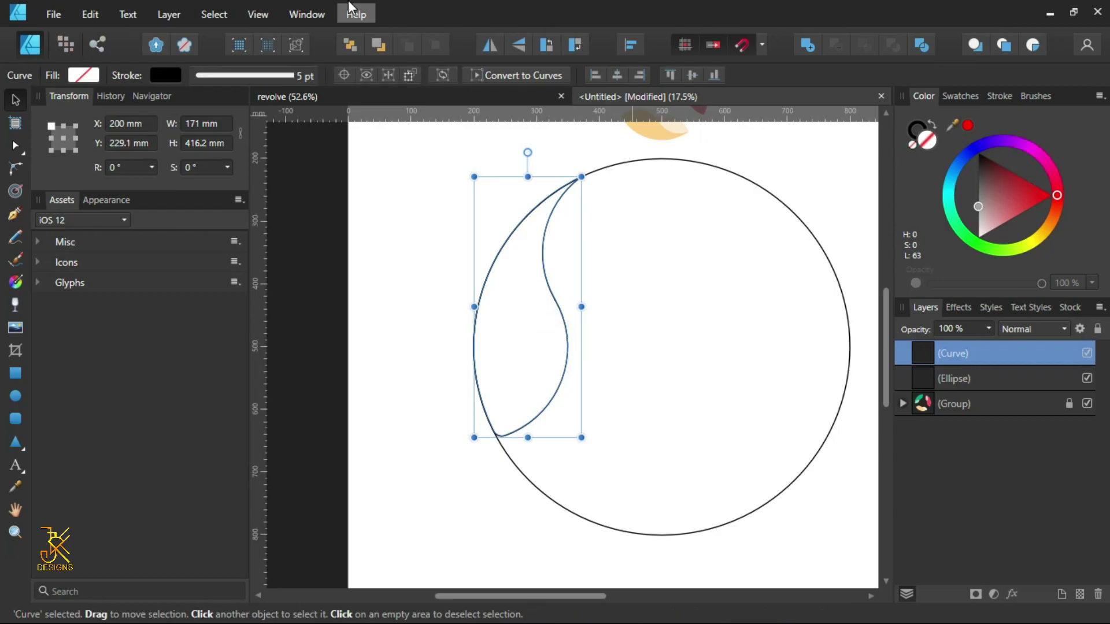
click(344, 75)
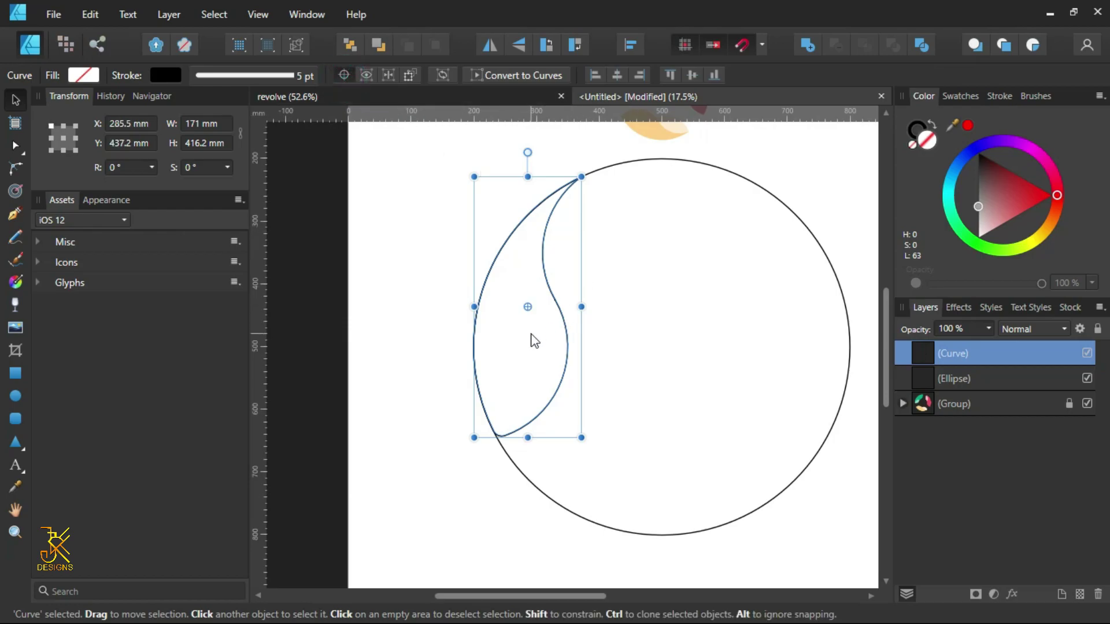
drag(528, 307, 663, 352)
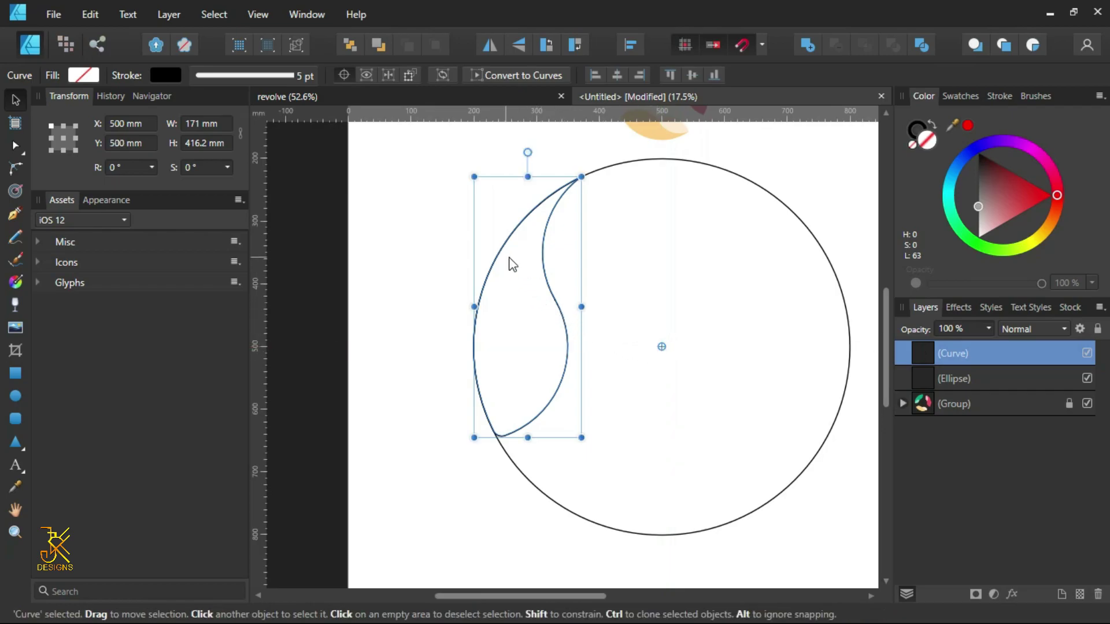
Step: Duplicate the petal and rotate the copy 120° around the circle's centre
right_click(944, 354)
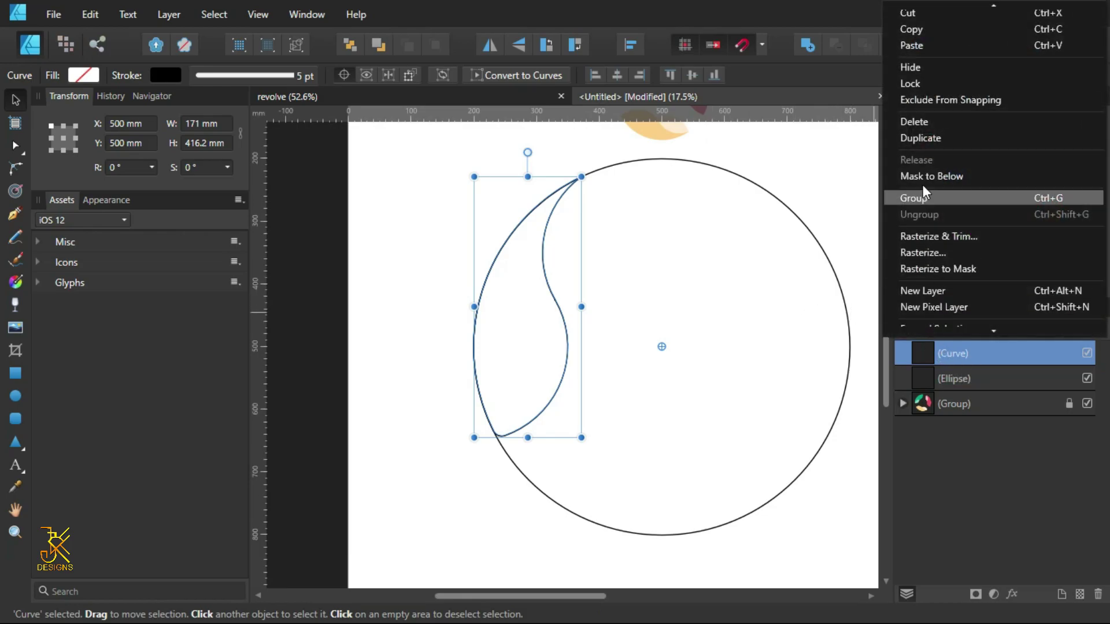
click(922, 138)
scroll(530, 237, up, 2)
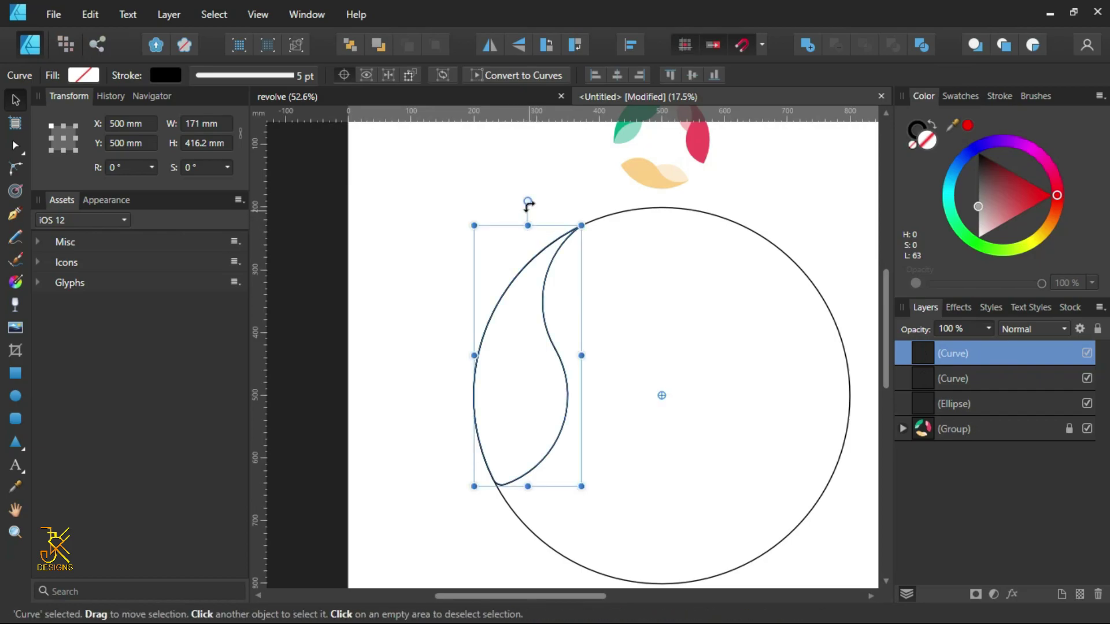
drag(526, 202, 843, 370)
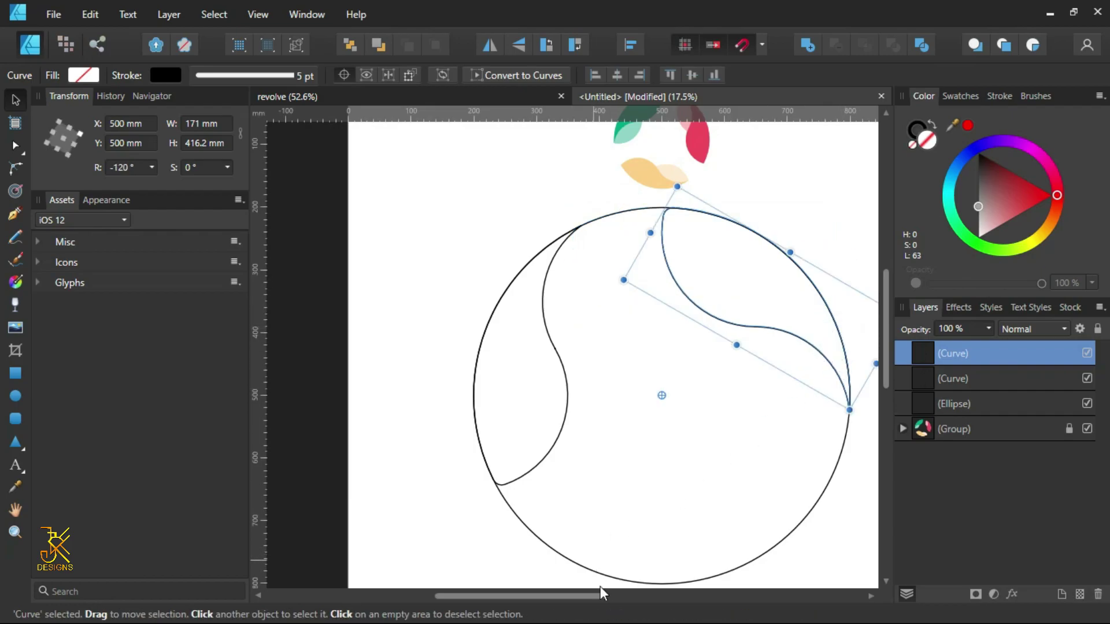
drag(599, 598, 636, 600)
scroll(718, 389, down, 2)
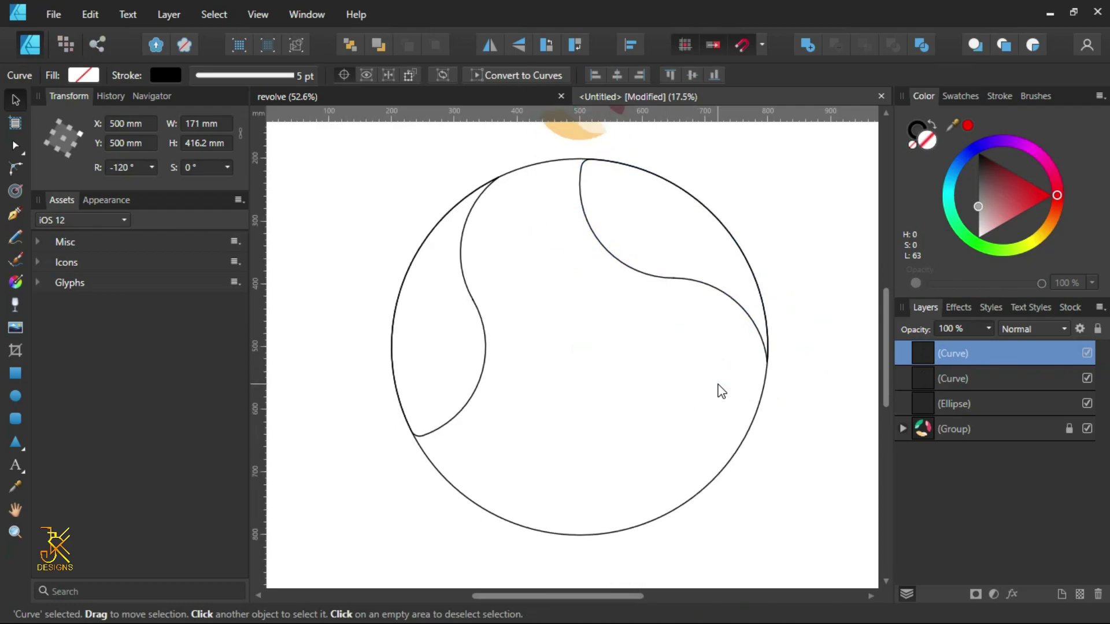
Step: Repeat the duplicate-and-rotate with Ctrl+J for a third petal, then select the top two petals
key(ctrl+j)
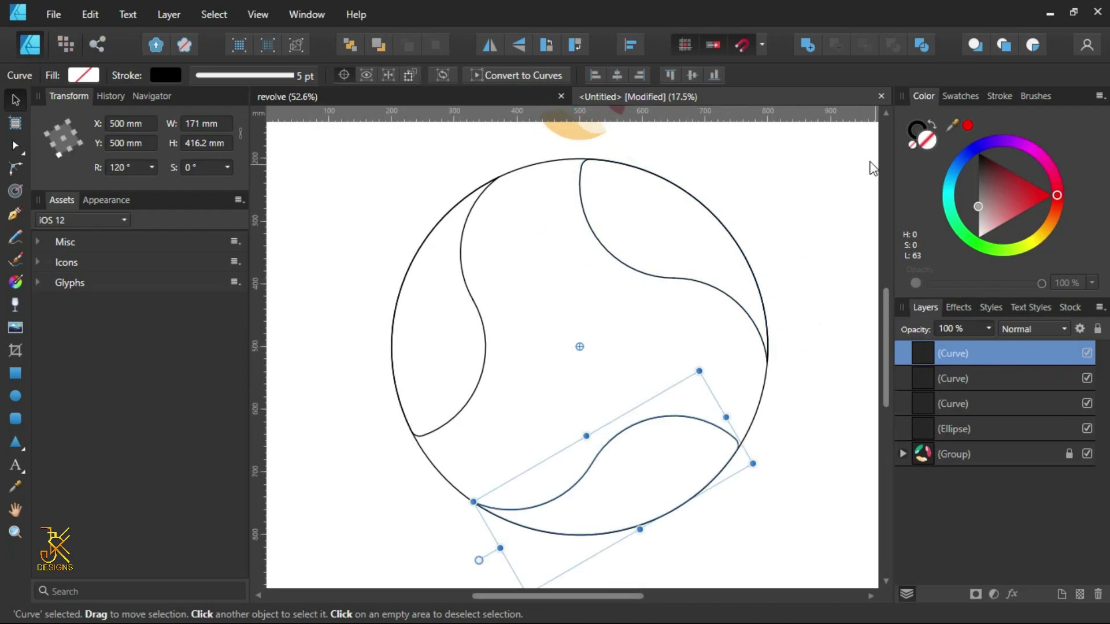
click(395, 212)
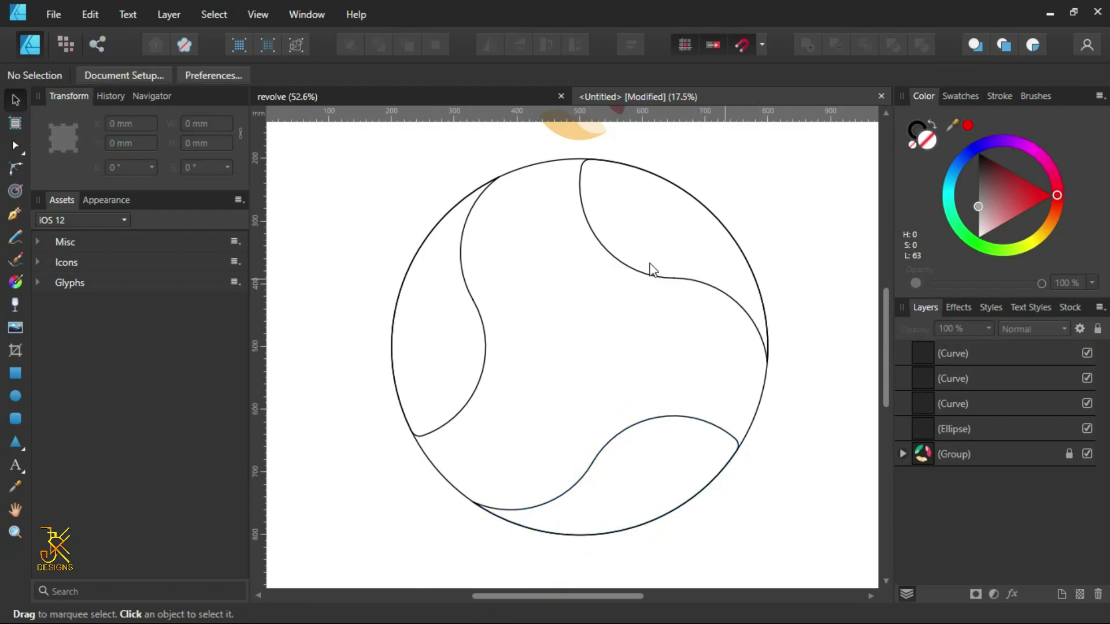
scroll(654, 250, up, 3)
scroll(650, 247, down, 2)
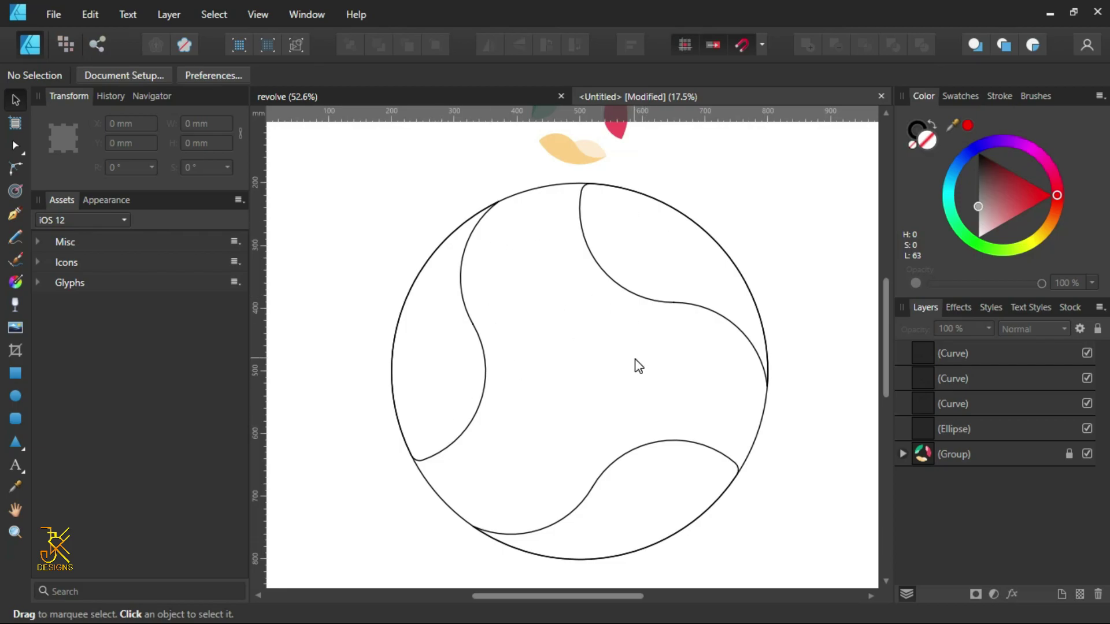
click(928, 362)
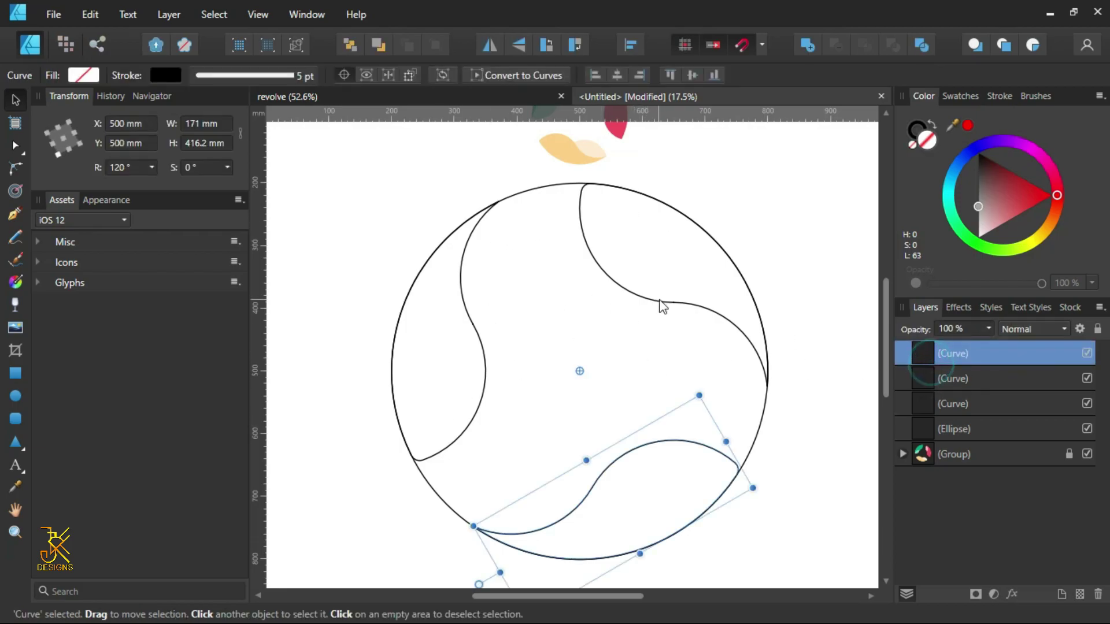
shift+click(924, 382)
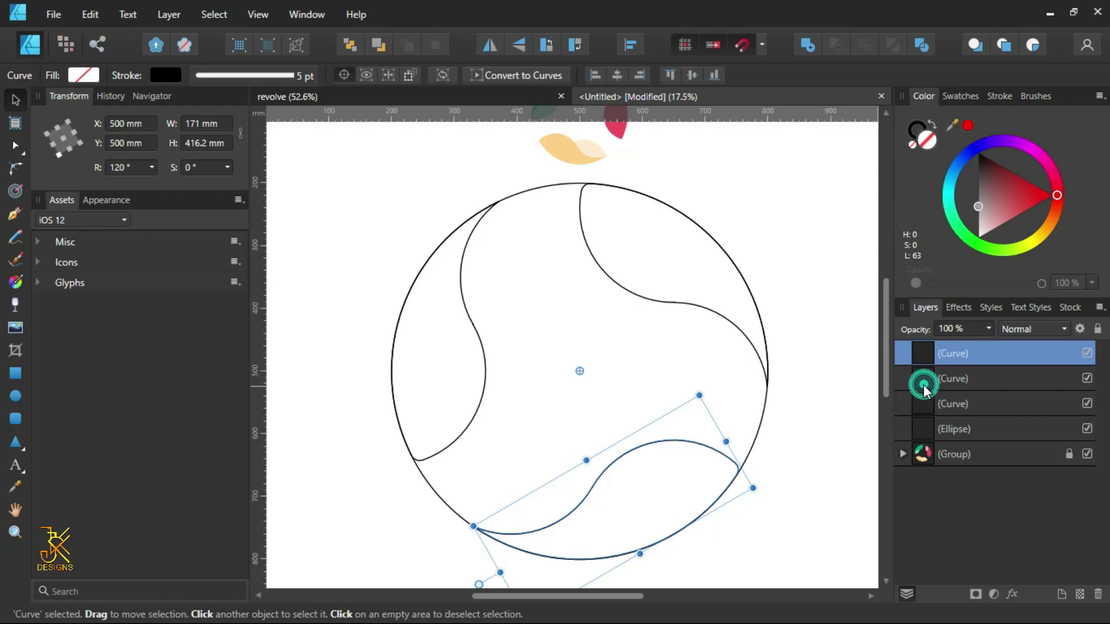
Step: Duplicate the three petals, flip the copies horizontally and rotate them 15°
shift+click(921, 404)
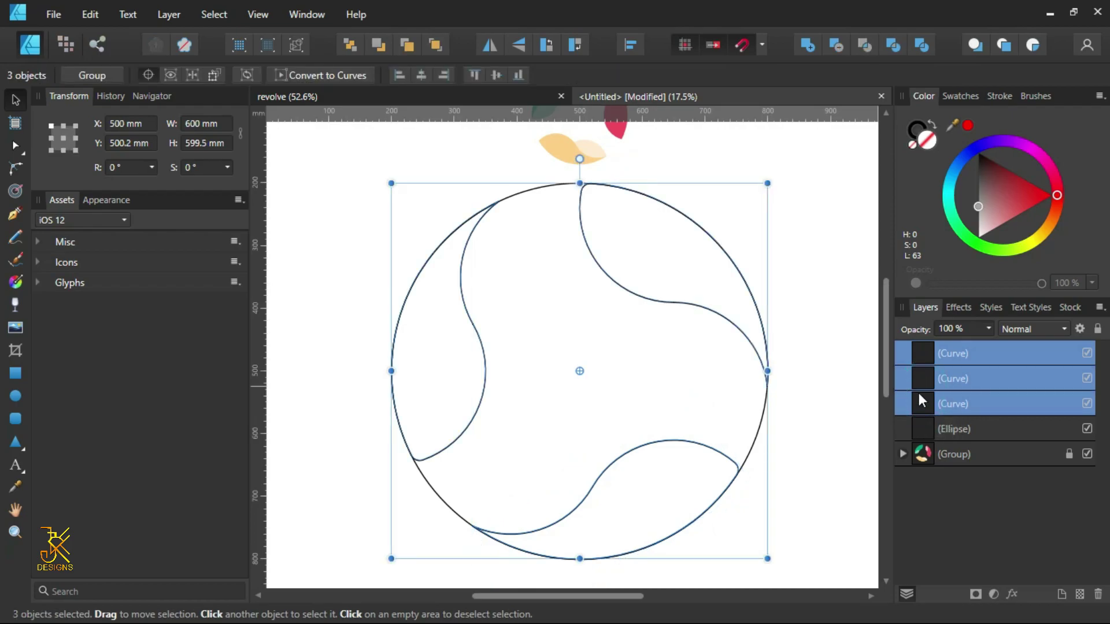
right_click(934, 358)
click(933, 138)
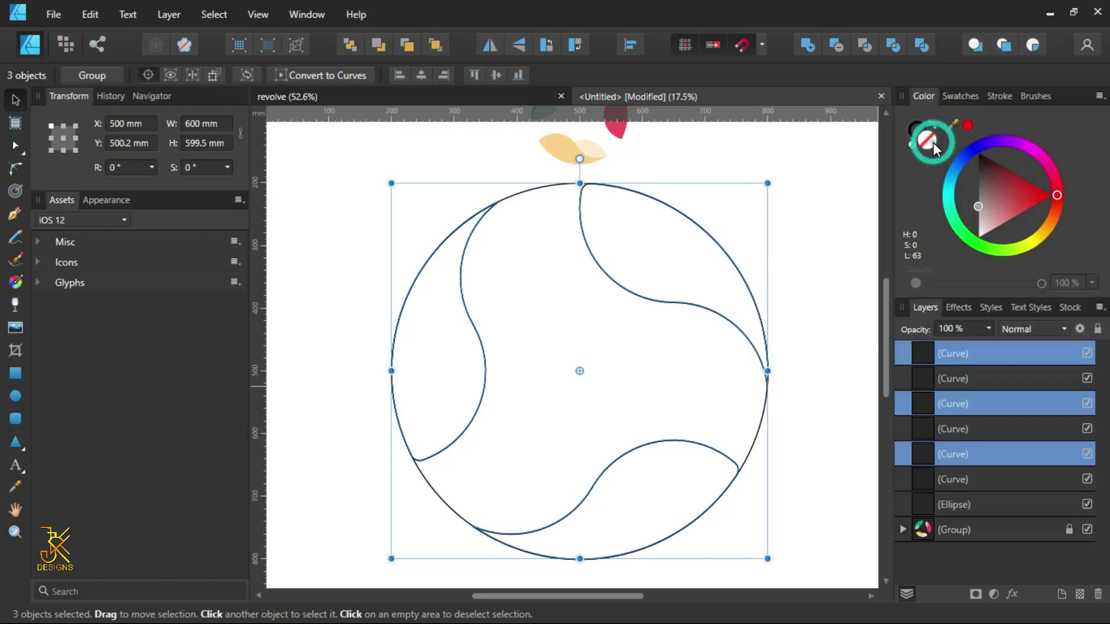
click(494, 49)
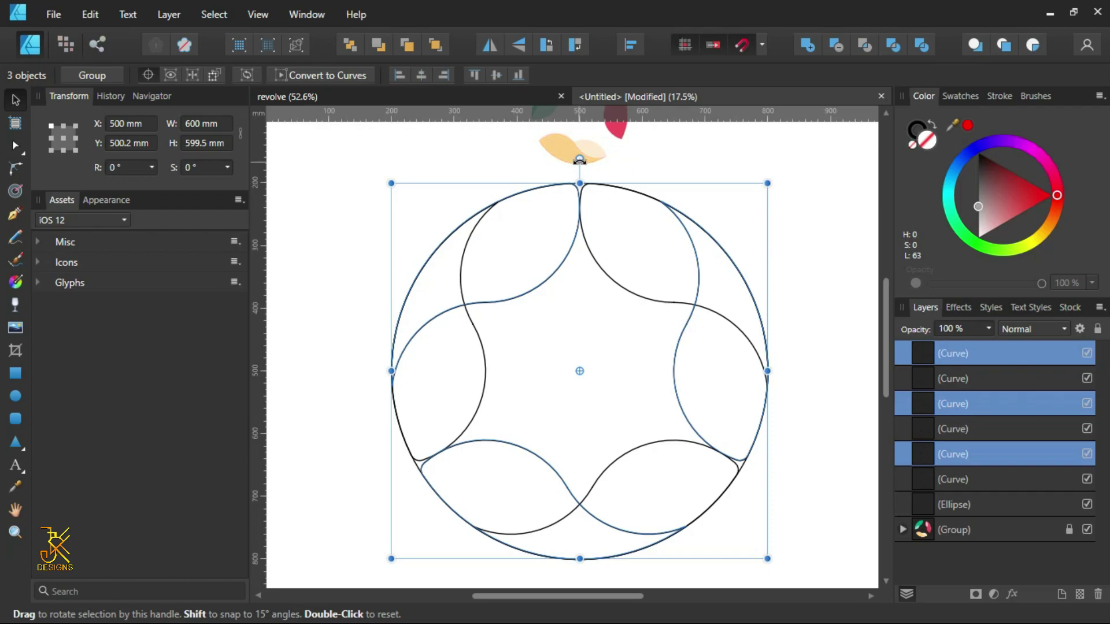
drag(579, 159, 503, 177)
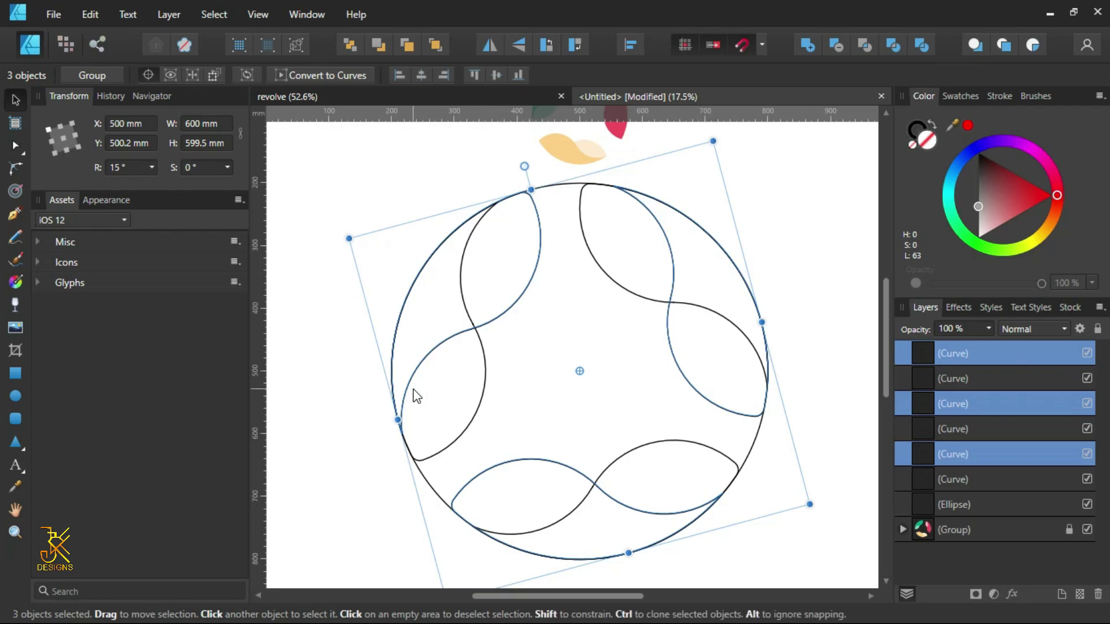
click(825, 379)
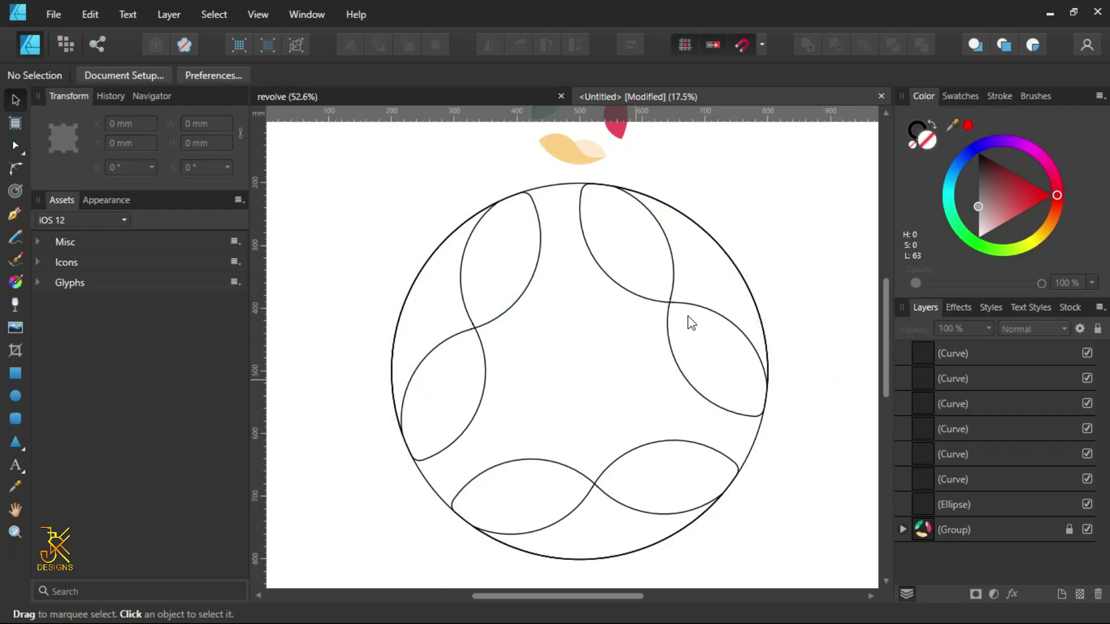
scroll(630, 384, up, 2)
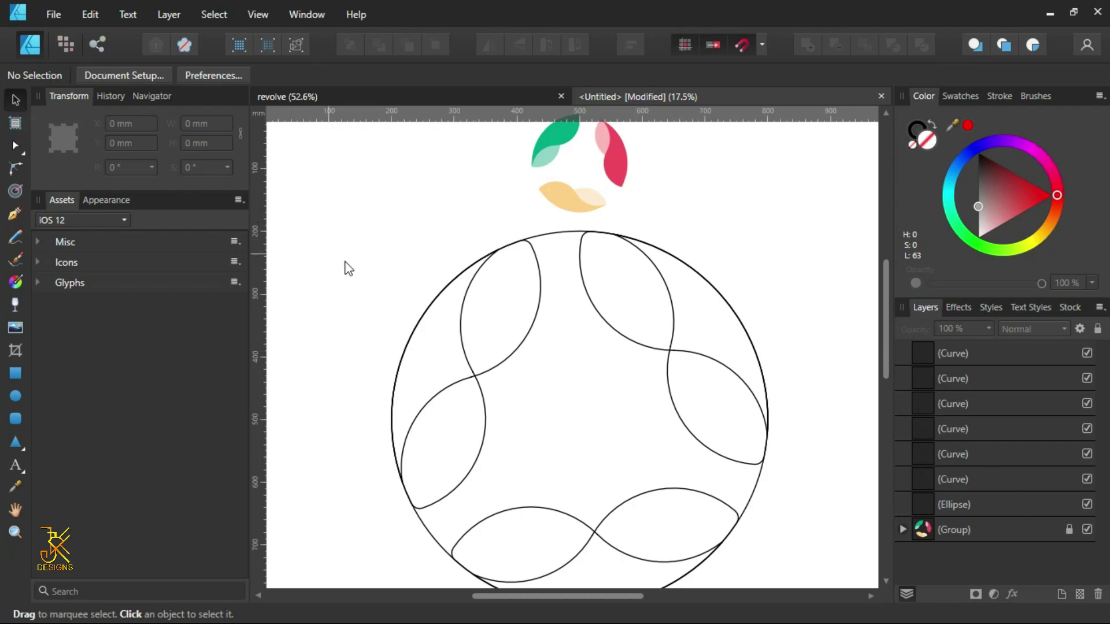
Step: Sample the reference logo's green, yellow and red into the left, bottom and right petals
click(504, 361)
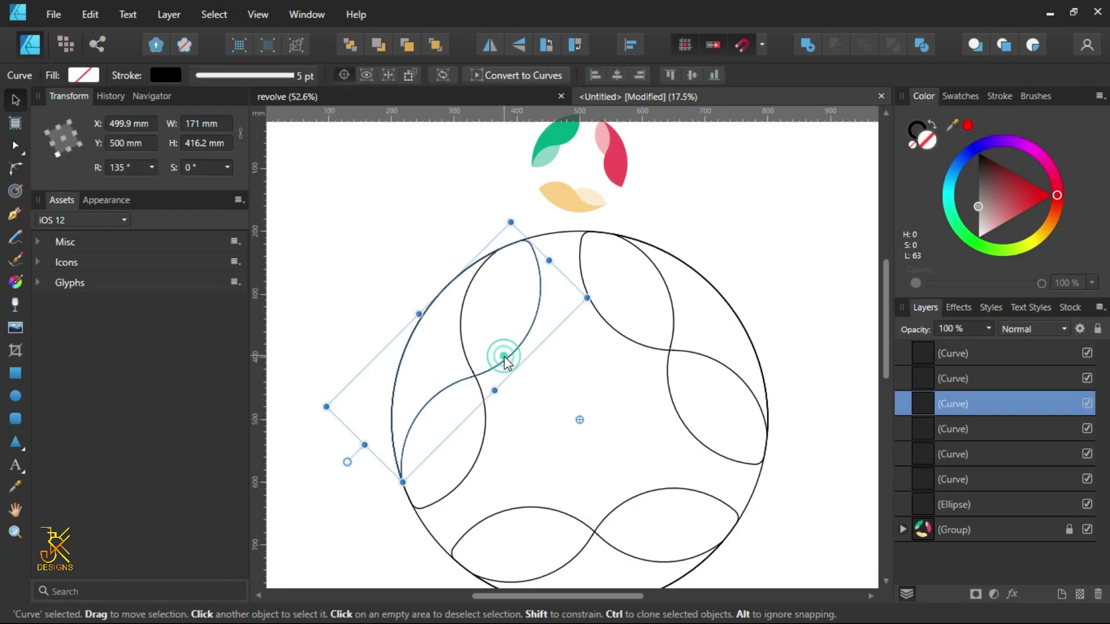
key(i)
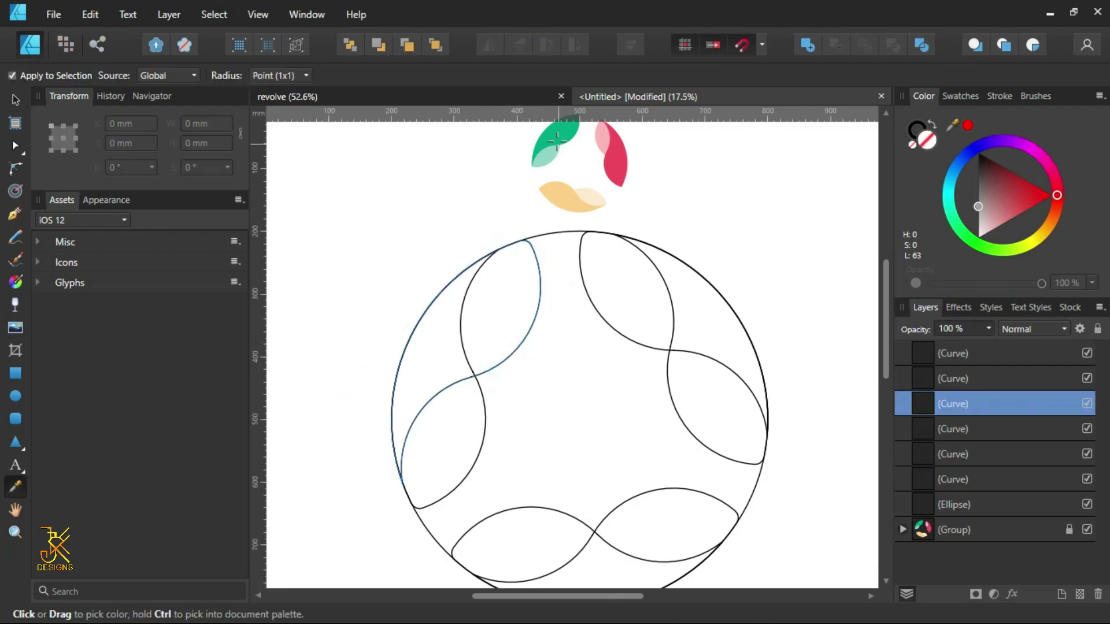
click(556, 137)
key(v)
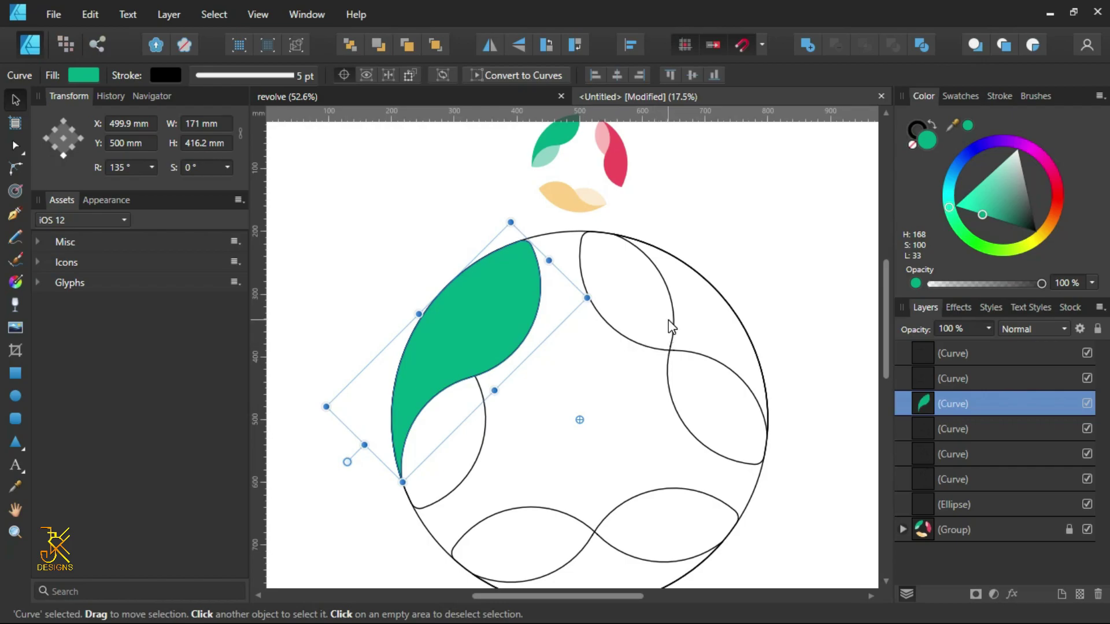
click(579, 524)
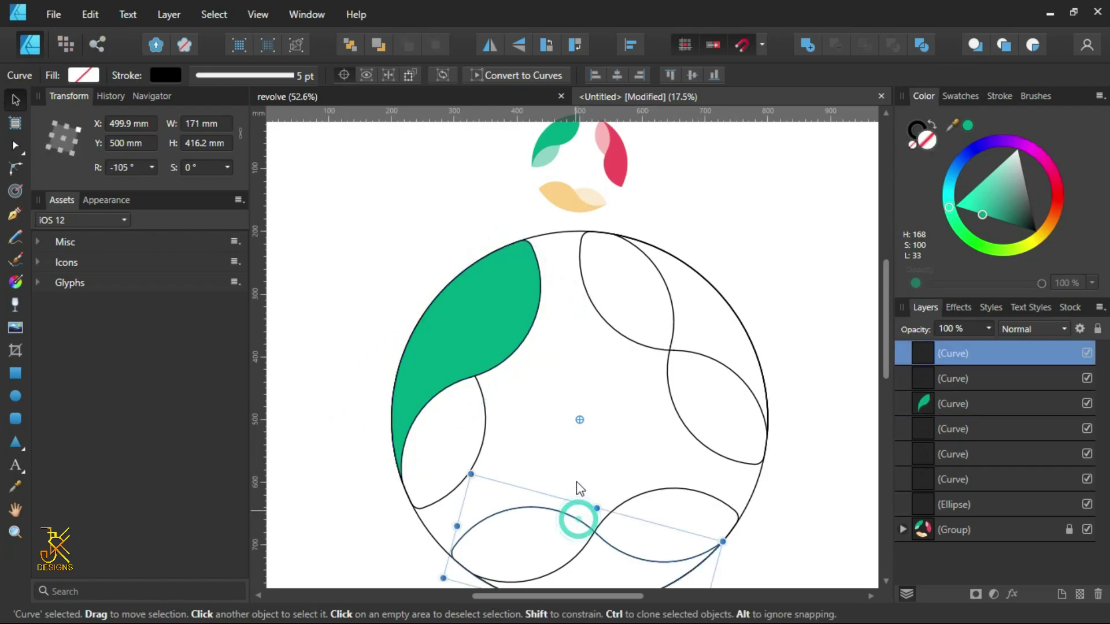
key(i)
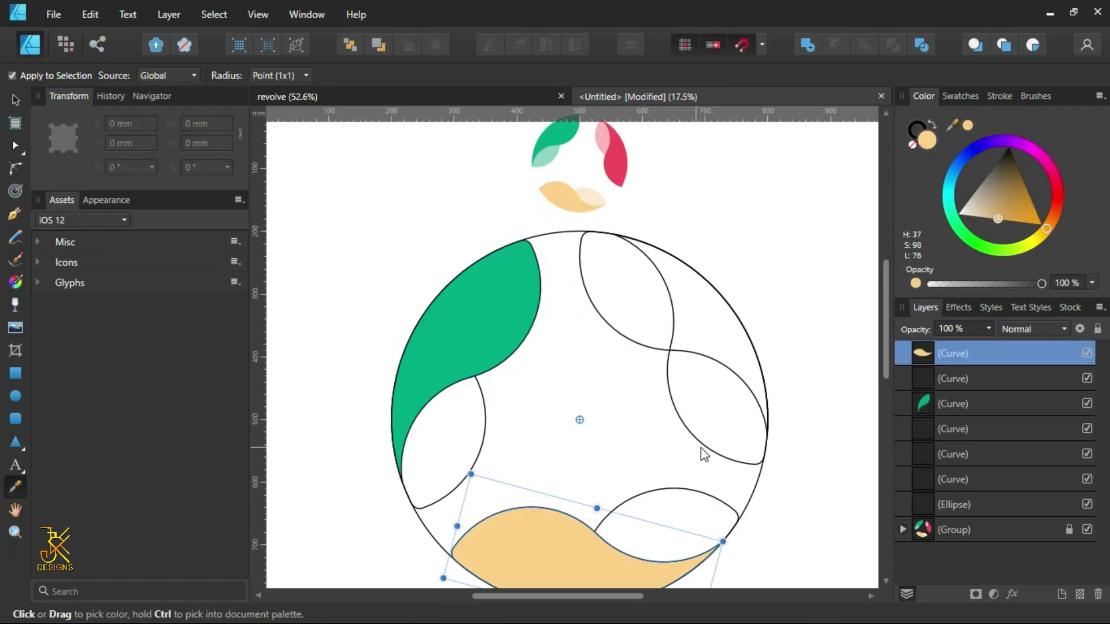
key(v)
click(705, 454)
key(i)
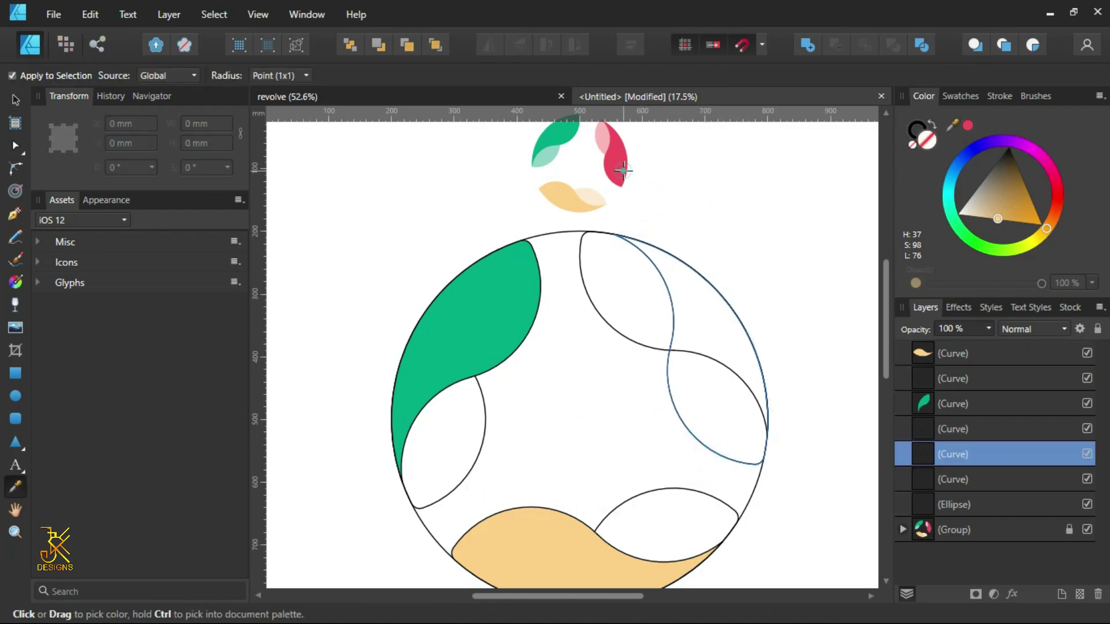
click(622, 169)
key(v)
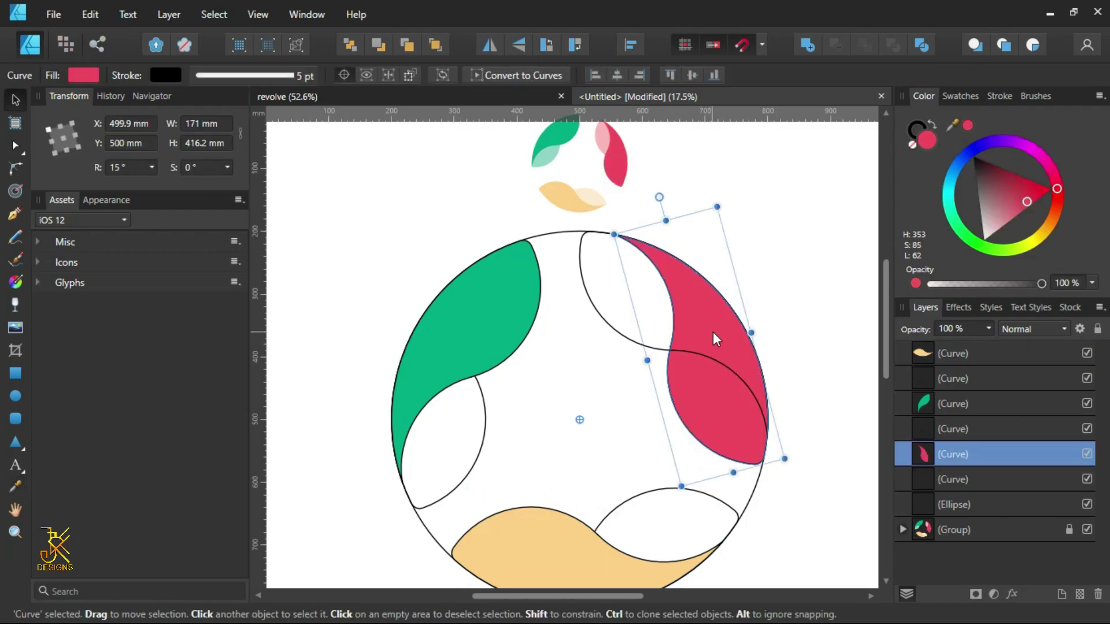
click(841, 337)
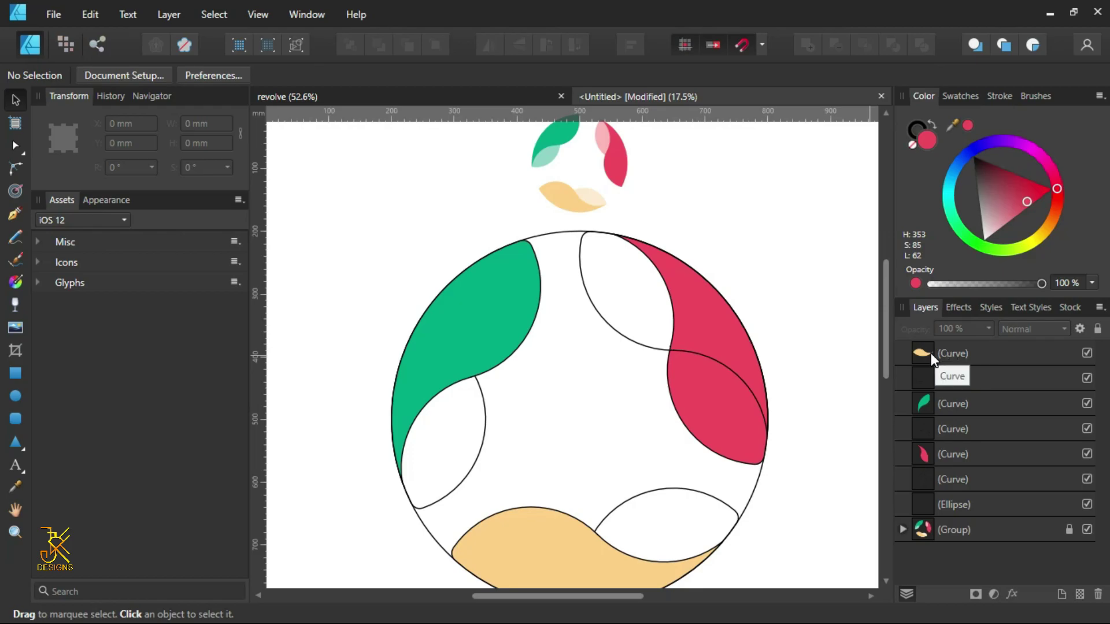
Step: Fill the left lens pale mint and the right lens light pink from the reference logo
click(487, 417)
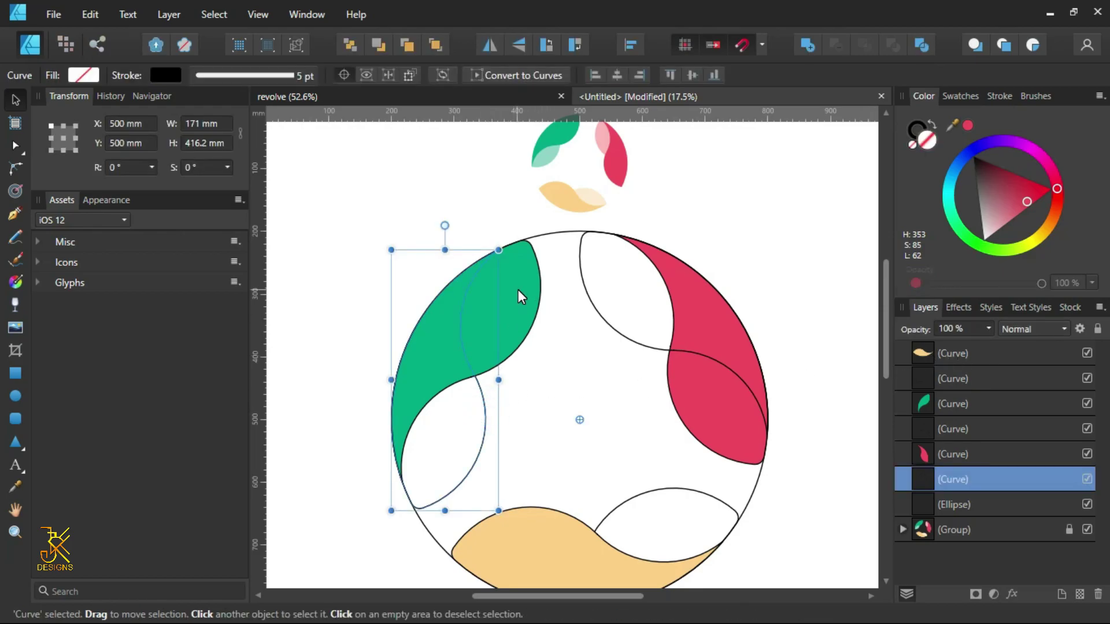
key(i)
click(545, 158)
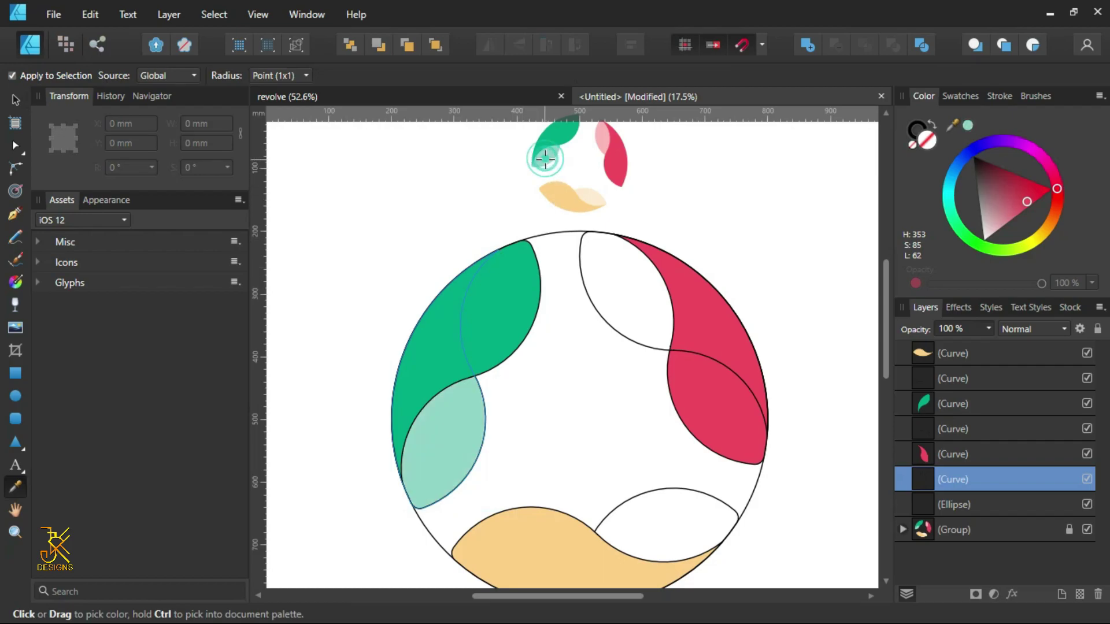
key(v)
click(616, 326)
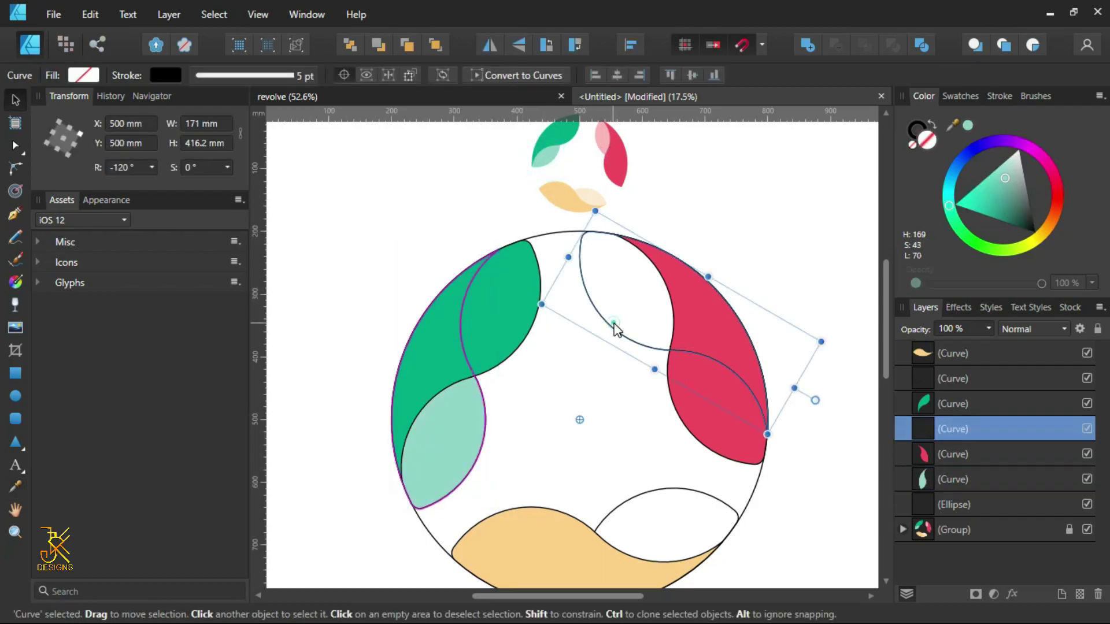
key(i)
click(603, 143)
key(v)
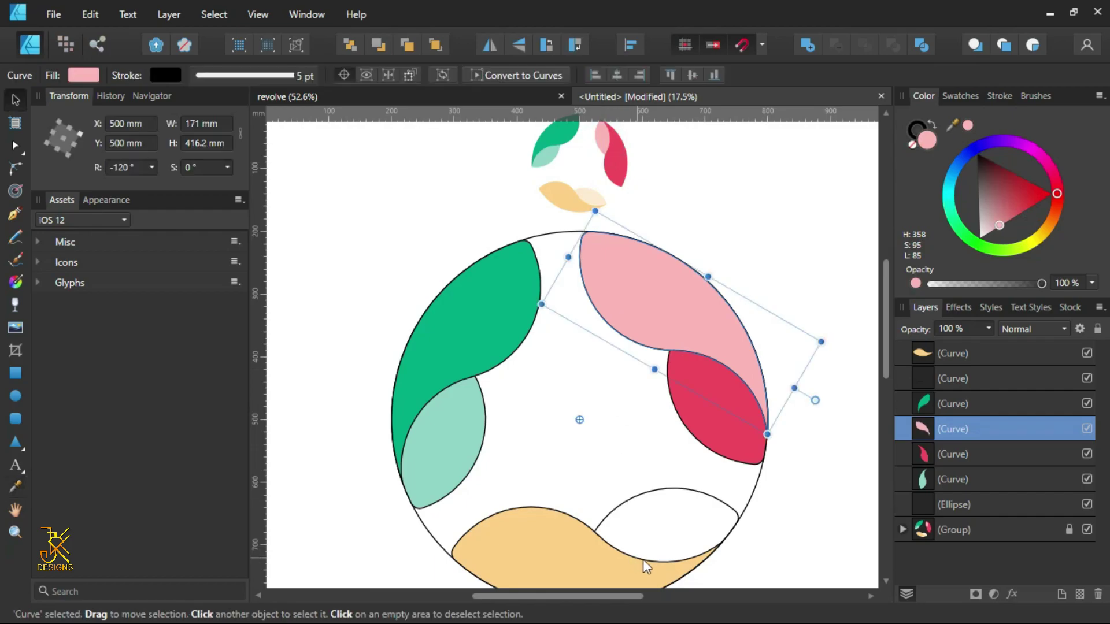
Step: Fill the bottom lens with the reference logo's light peach
click(653, 507)
click(649, 496)
key(i)
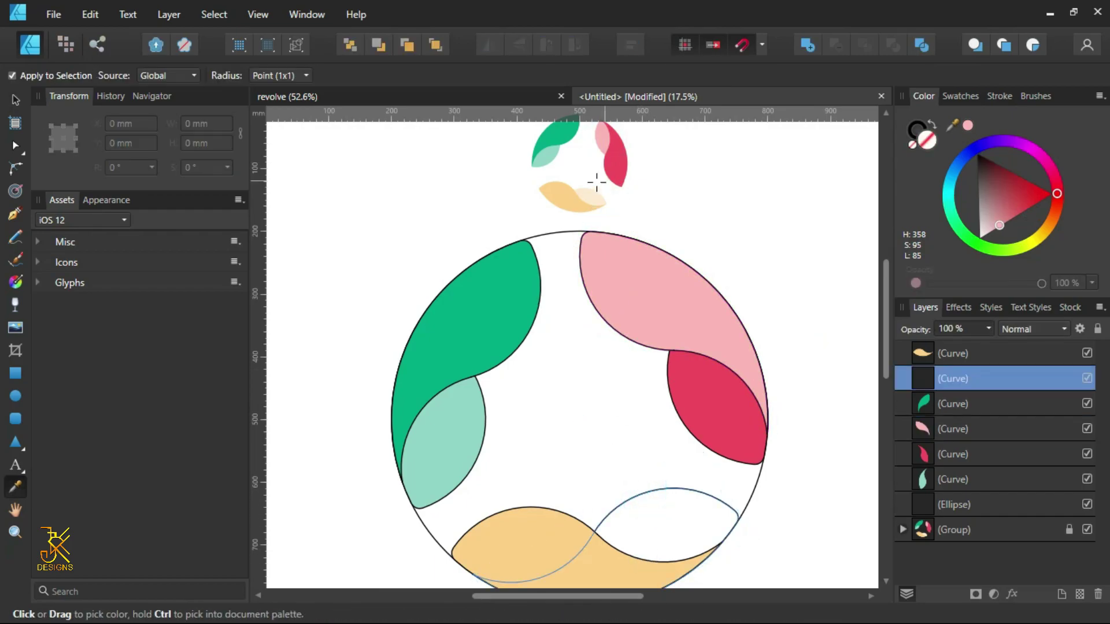
click(593, 198)
key(v)
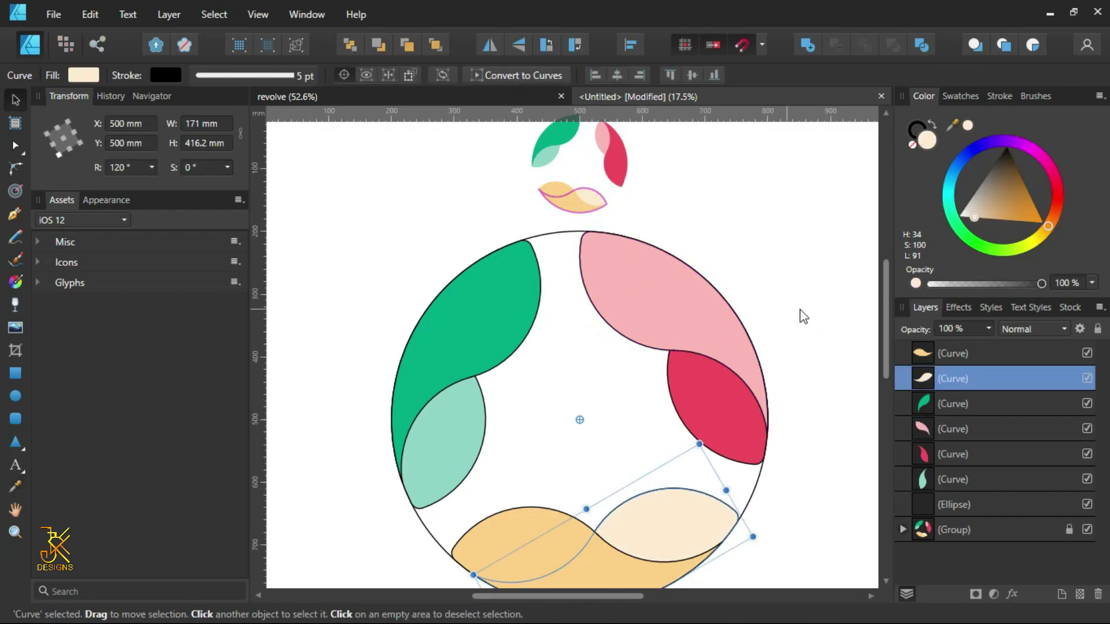
click(801, 313)
Step: Select the yellow petal, peach lens and mint lens layers in the Layers panel
click(928, 355)
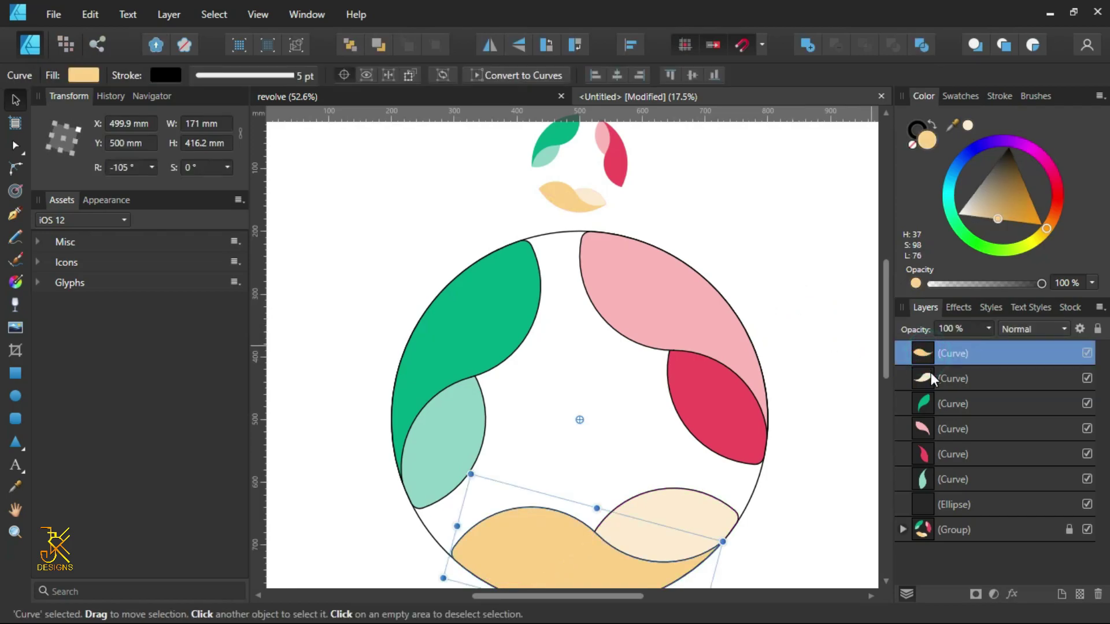
shift+click(931, 377)
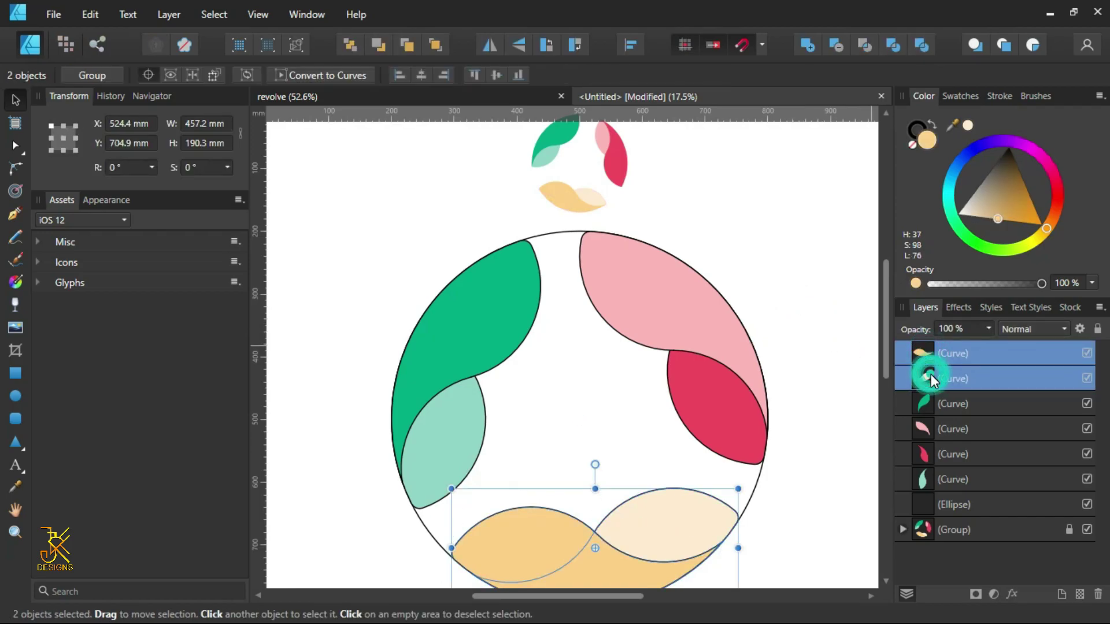
ctrl+click(935, 475)
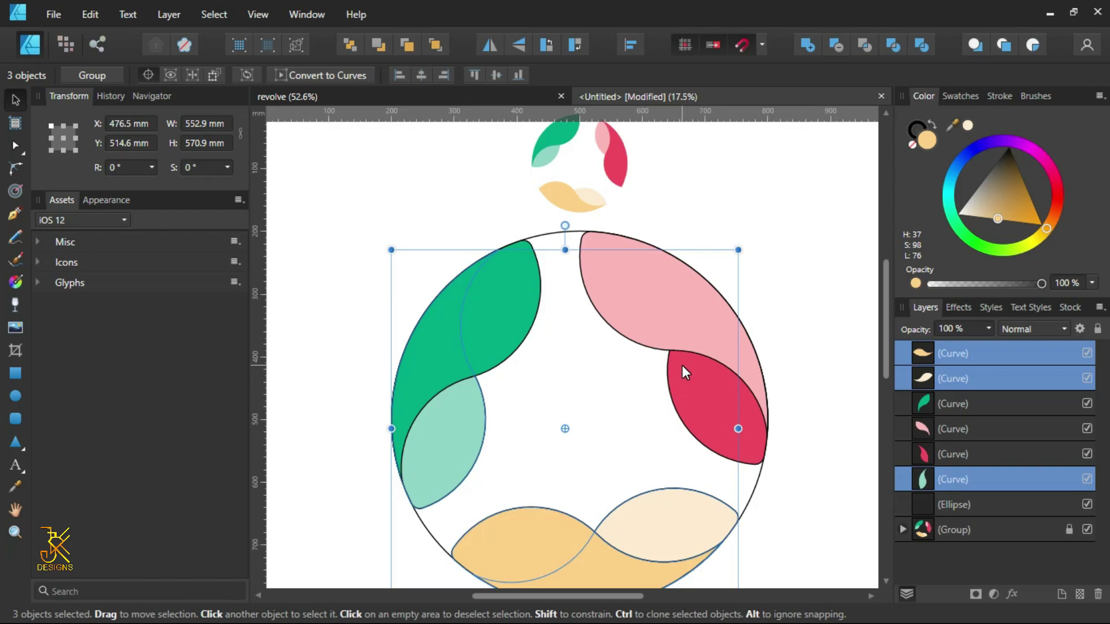
scroll(682, 365, down, 4)
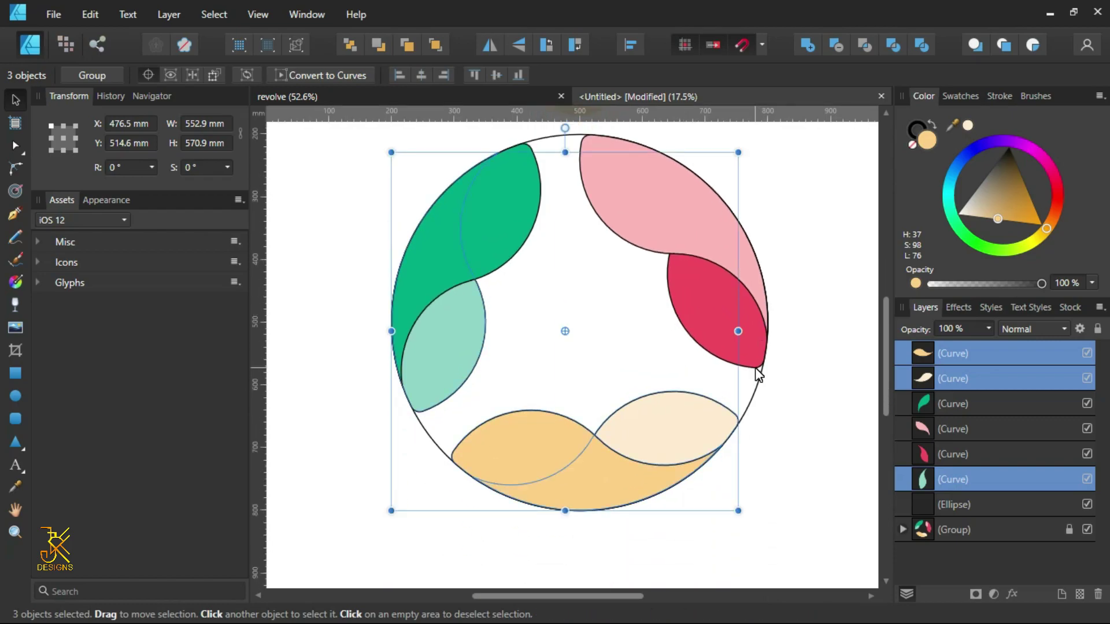
Step: Select the pink, mint and peach lenses and send them to the back with Arrange > Move to Back
click(758, 227)
click(689, 254)
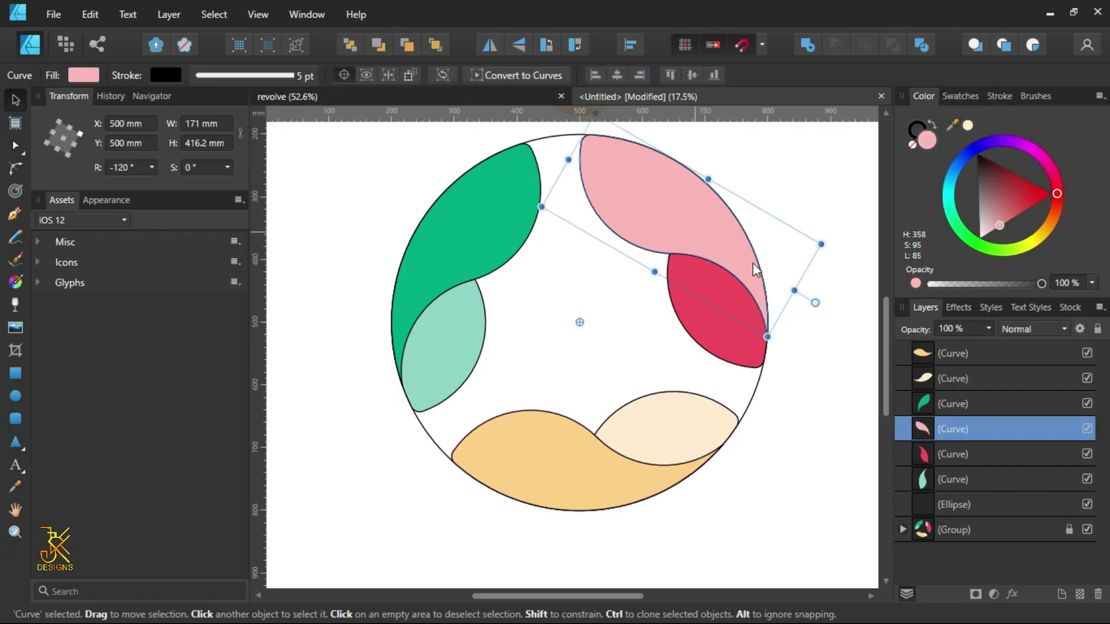
click(703, 412)
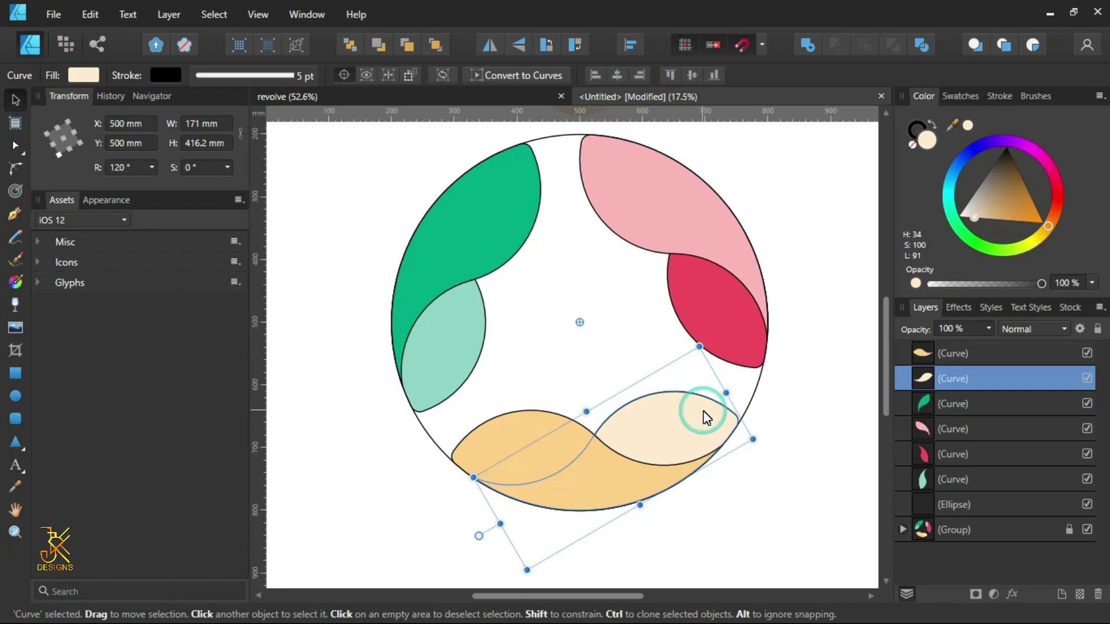
click(456, 334)
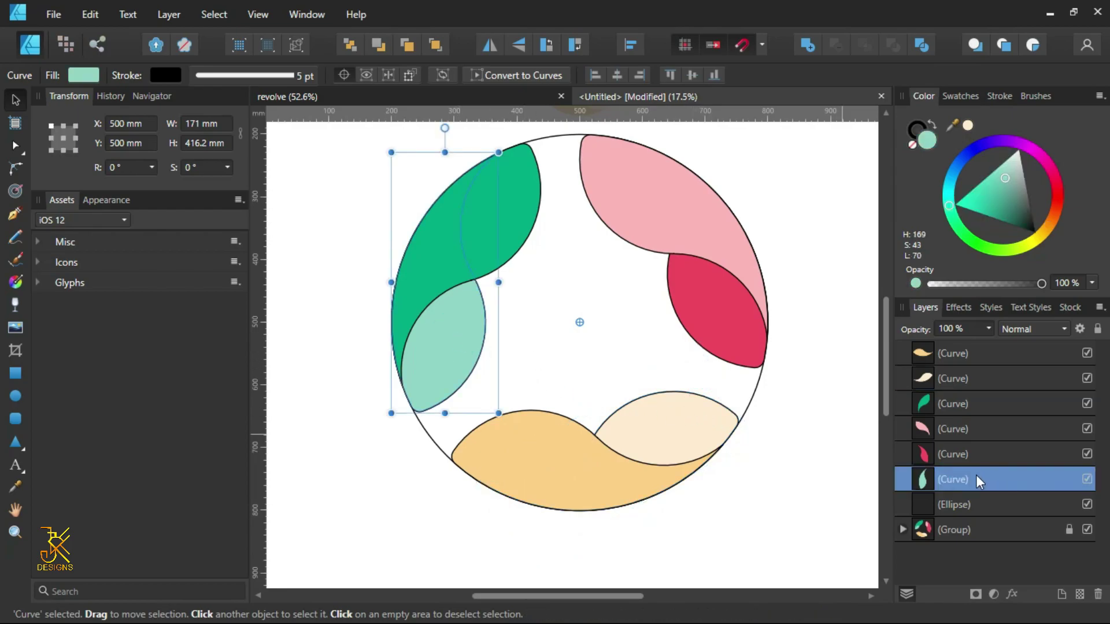
click(935, 380)
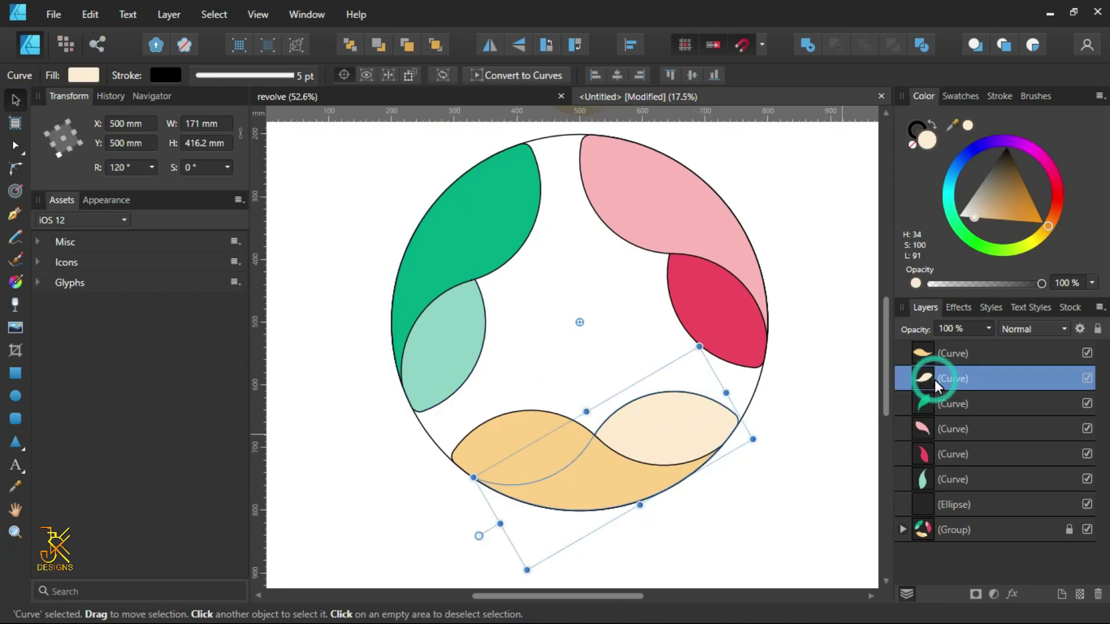
click(933, 432)
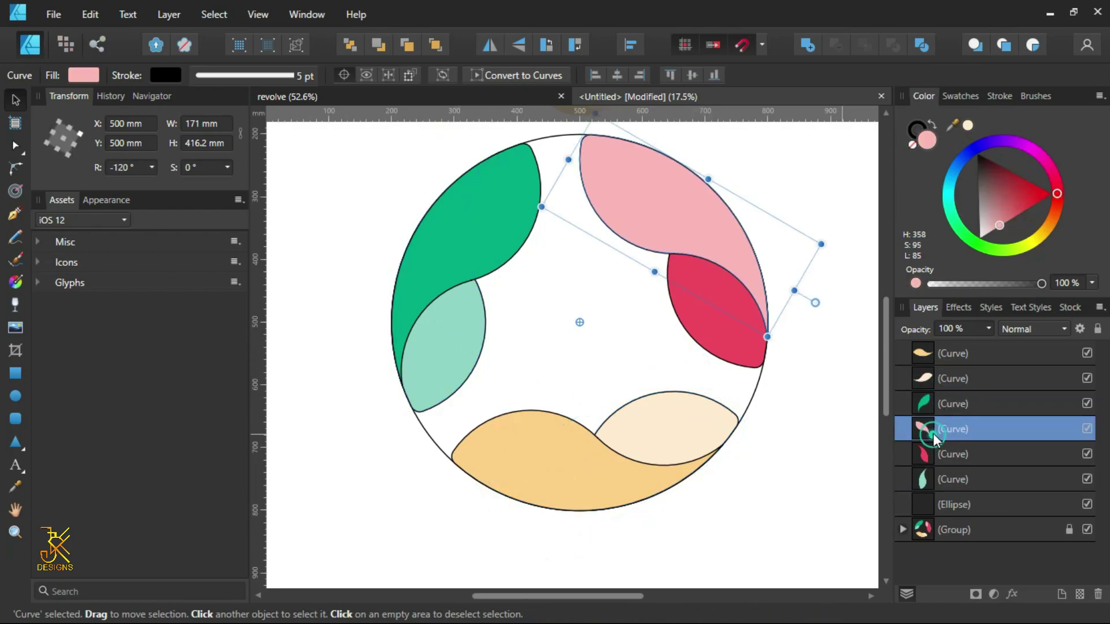
ctrl+click(935, 479)
ctrl+click(932, 381)
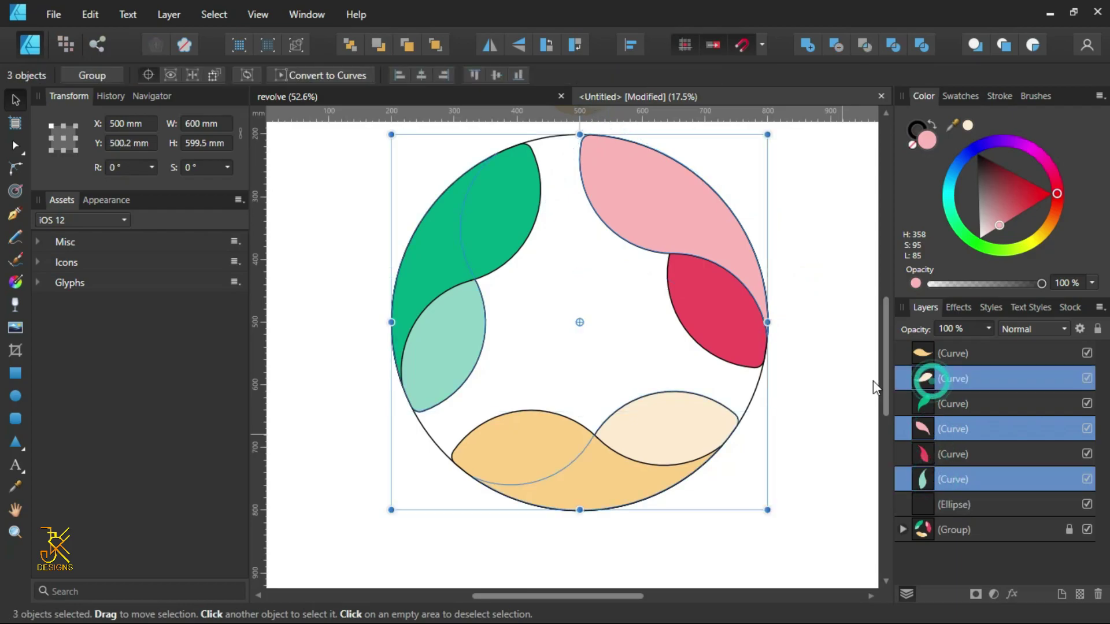
right_click(700, 256)
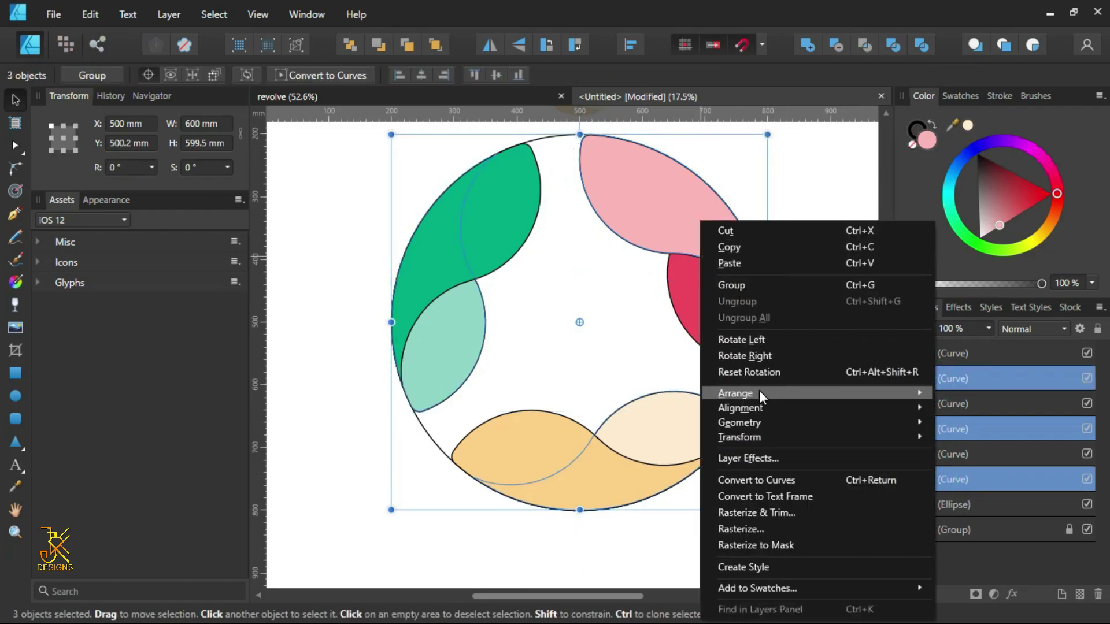
mouse_move(759, 392)
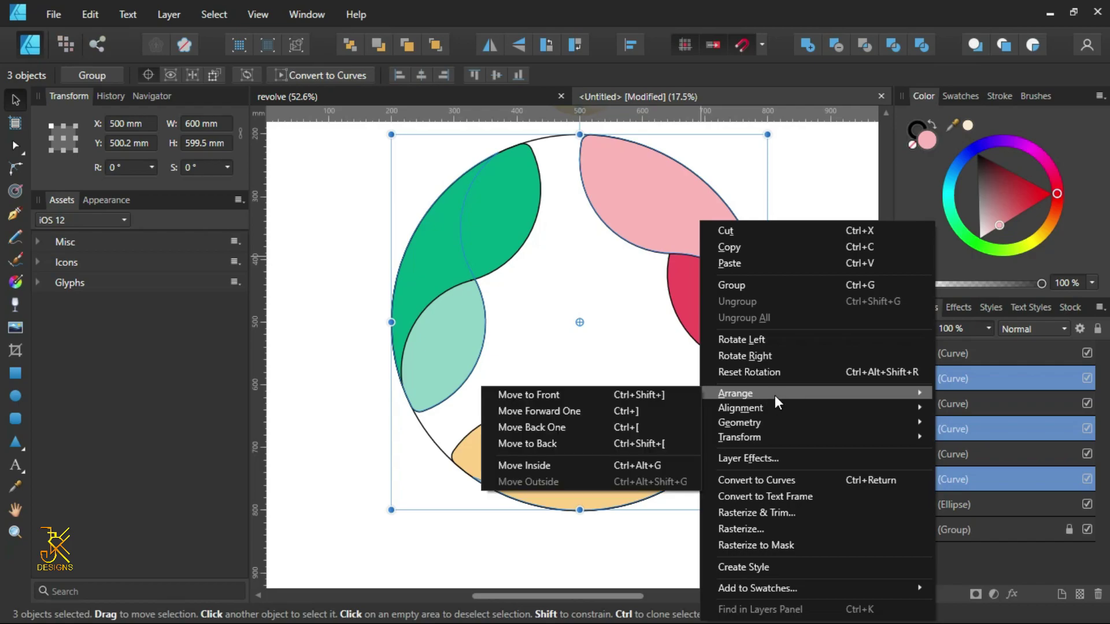
click(640, 444)
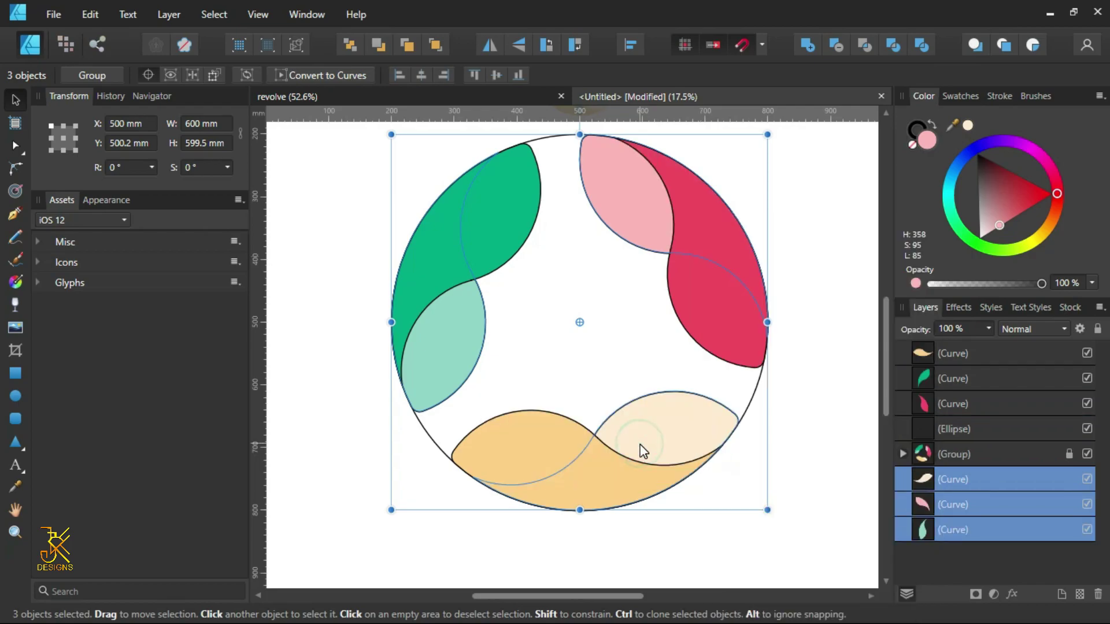
click(789, 393)
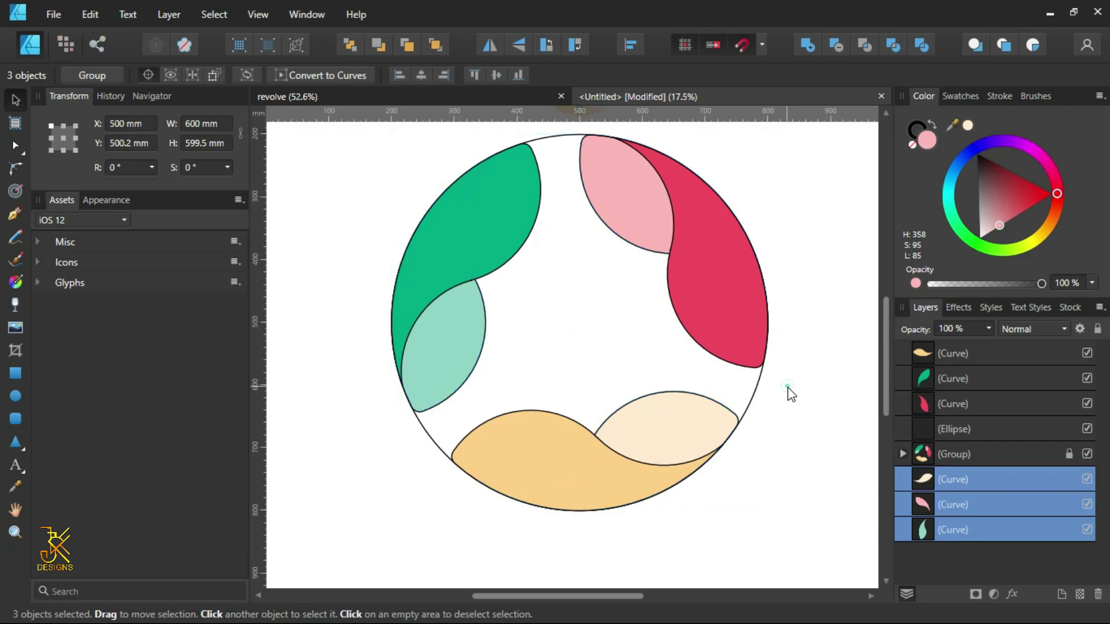
Step: Delete the large guide circle
click(756, 391)
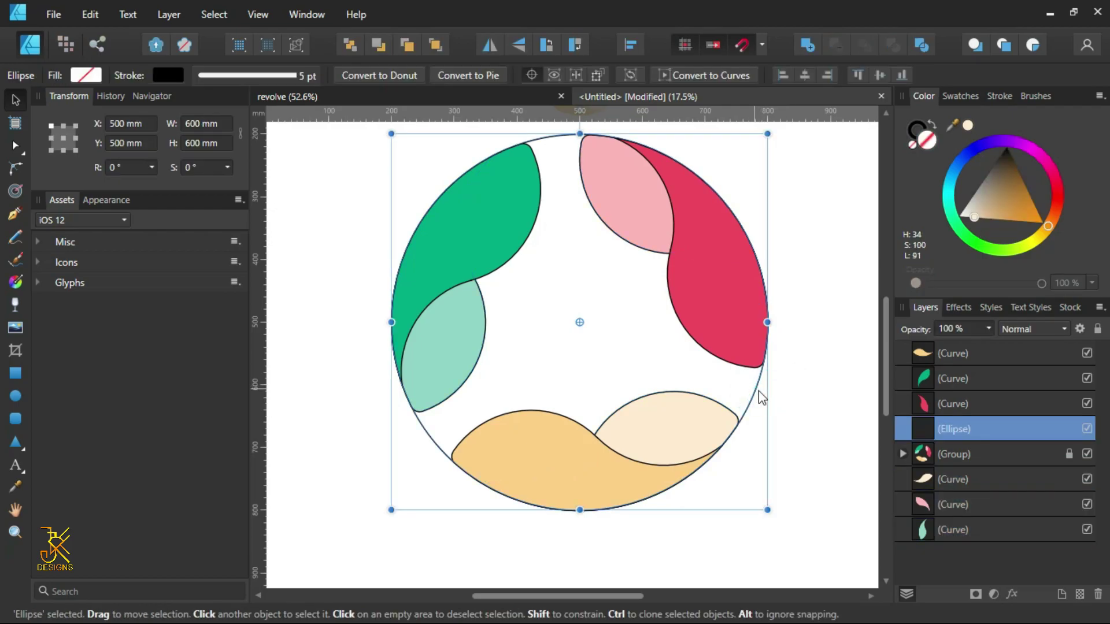
drag(739, 376, 560, 407)
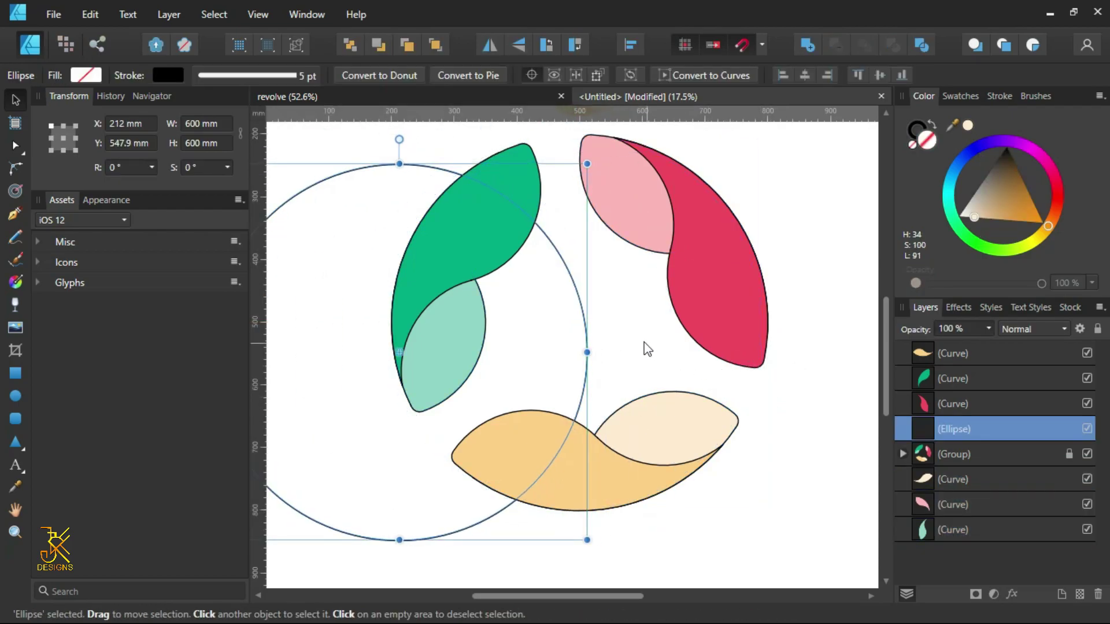
key(Delete)
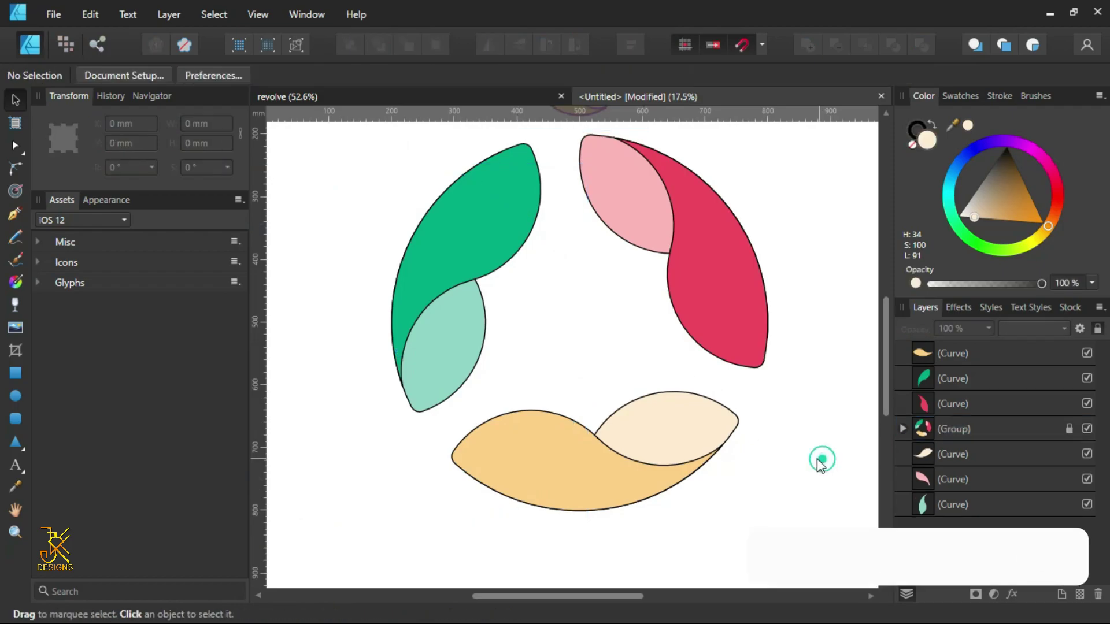
Step: Set the stroke to none on all six petal shapes
drag(361, 149, 867, 458)
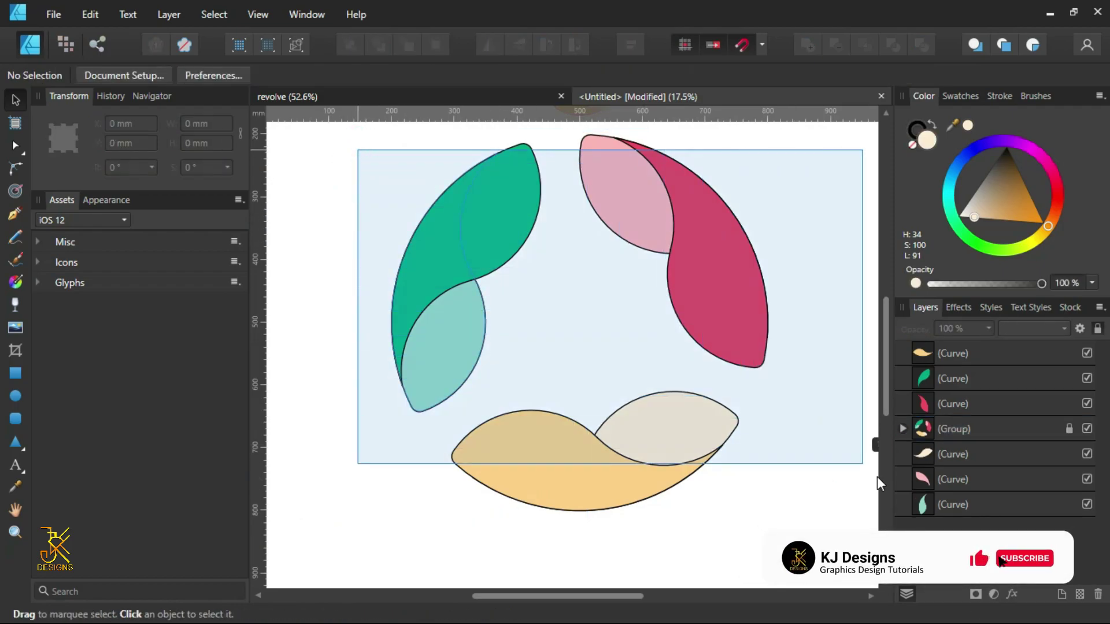
scroll(765, 432, down, 1)
scroll(766, 432, up, 1)
scroll(766, 433, down, 2)
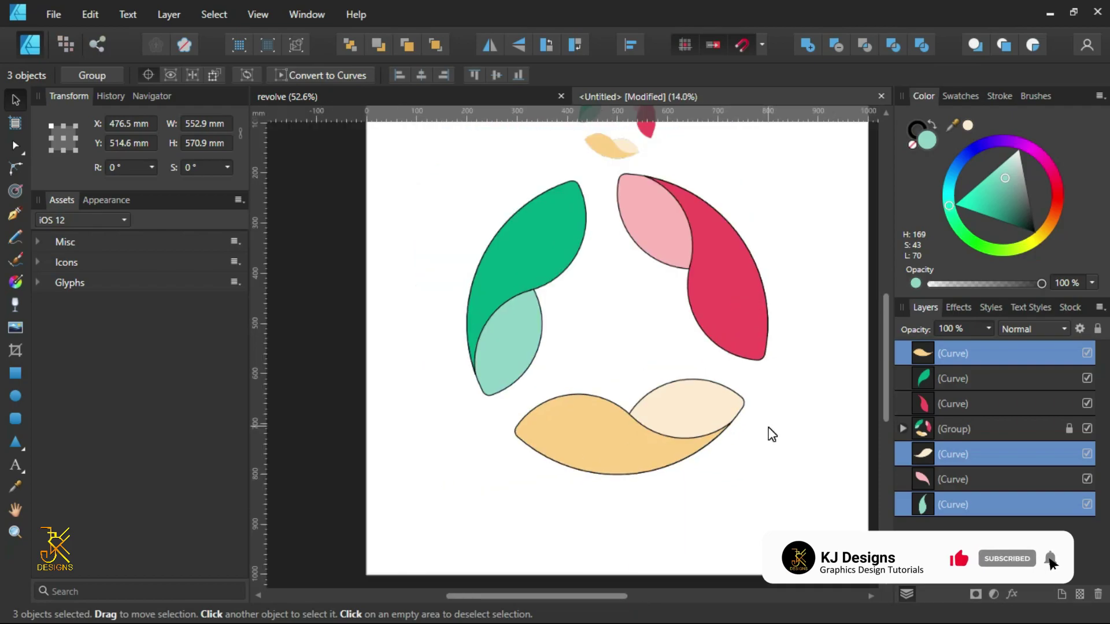
drag(852, 482, 339, 198)
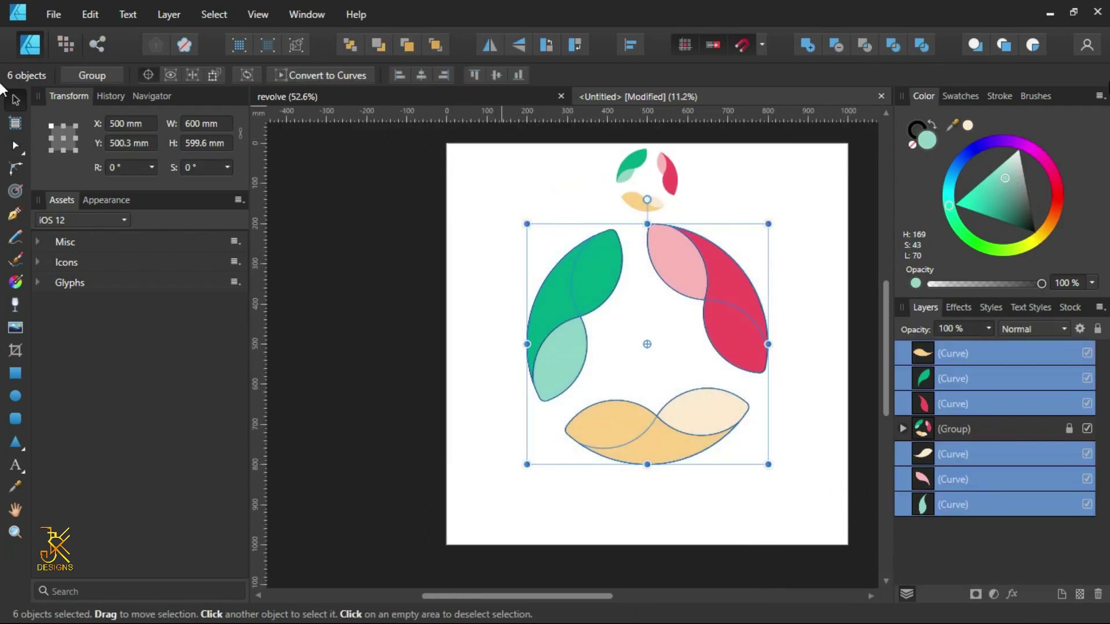
click(918, 123)
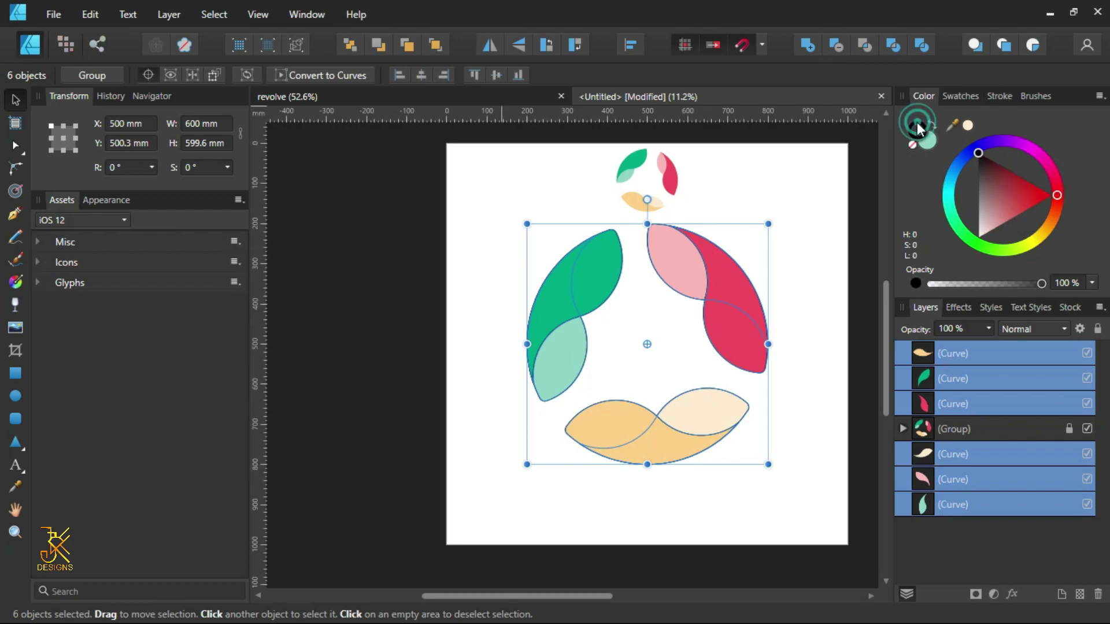
click(912, 145)
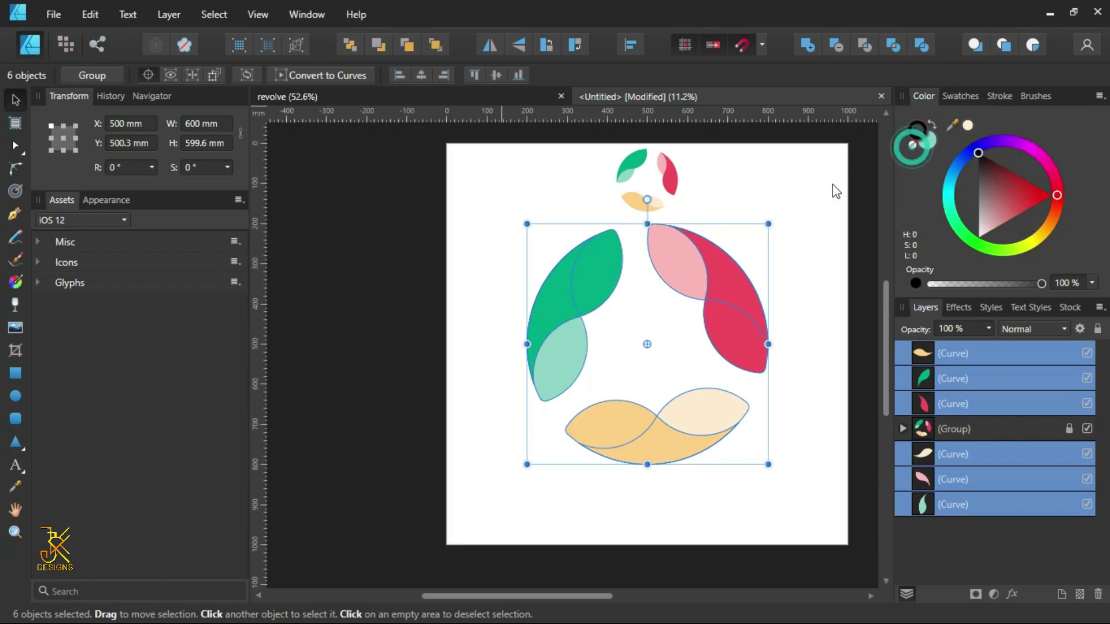
click(782, 215)
Step: Hide the small reference logo group in the Layers panel
click(1087, 429)
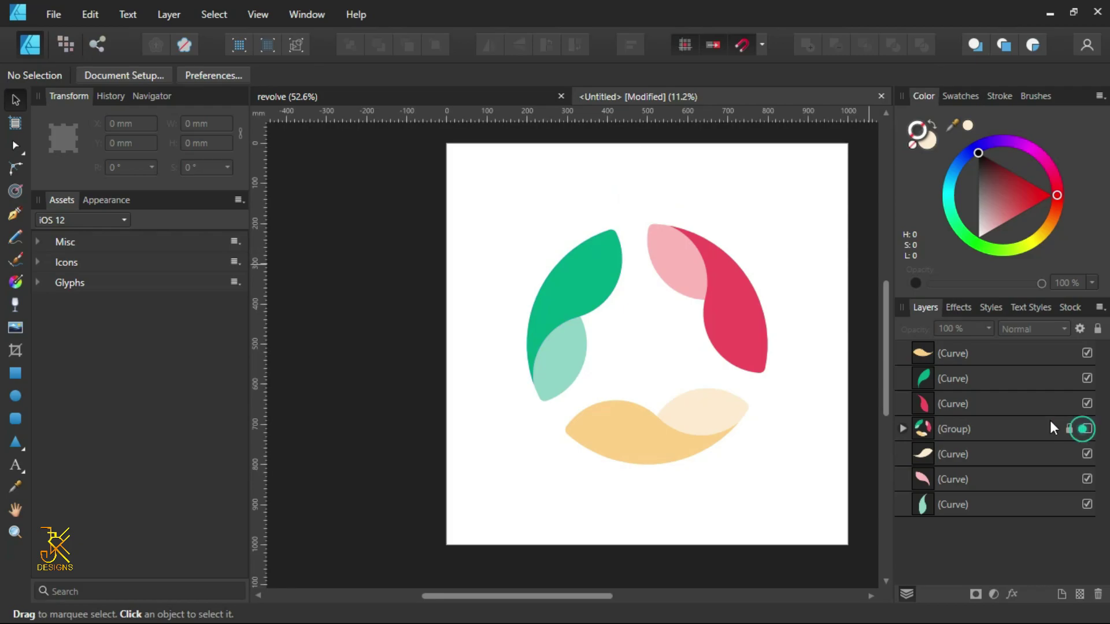
click(751, 320)
click(832, 342)
scroll(757, 325, down, 2)
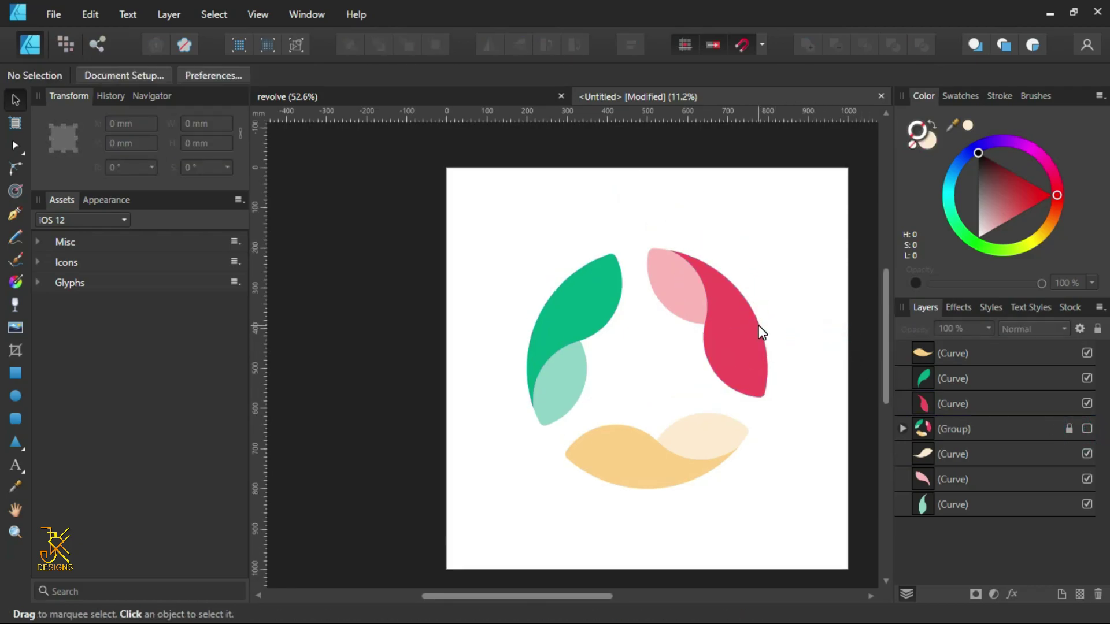
scroll(757, 327, up, 1)
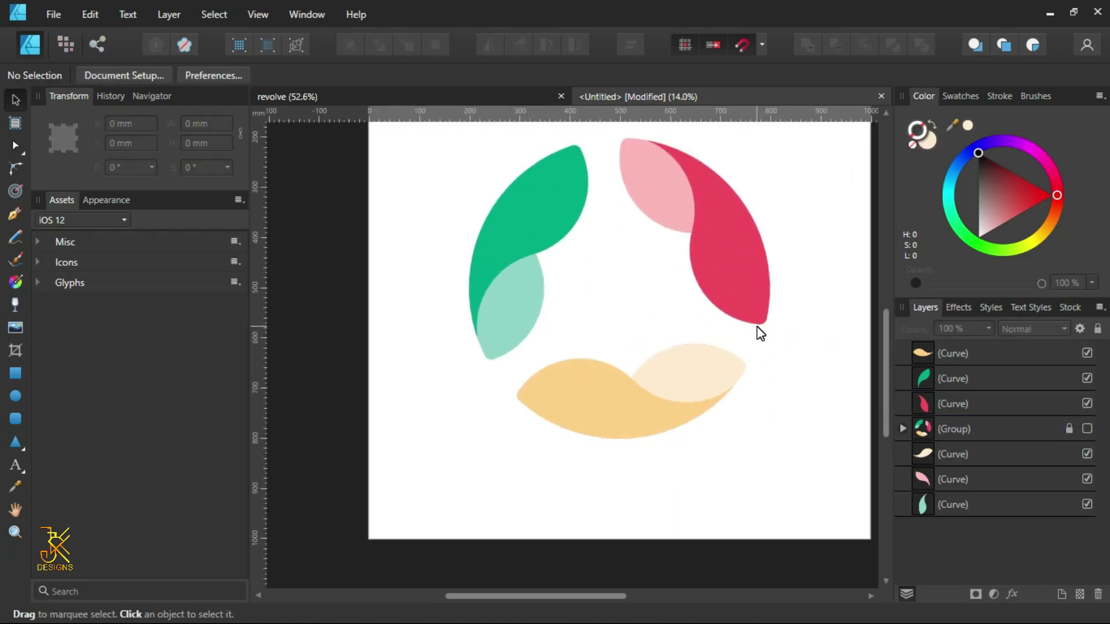
Step: Add artistic text 'REVOLVE' in the Gears of Peace font below the logo
click(15, 464)
drag(499, 454, 517, 471)
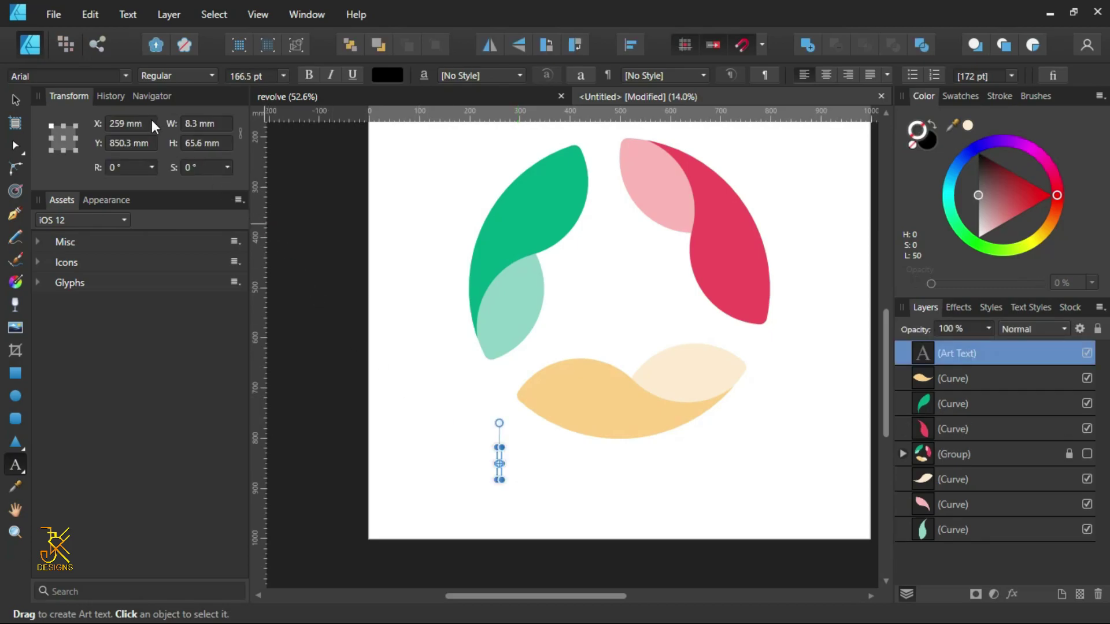
click(126, 76)
scroll(197, 171, down, 6)
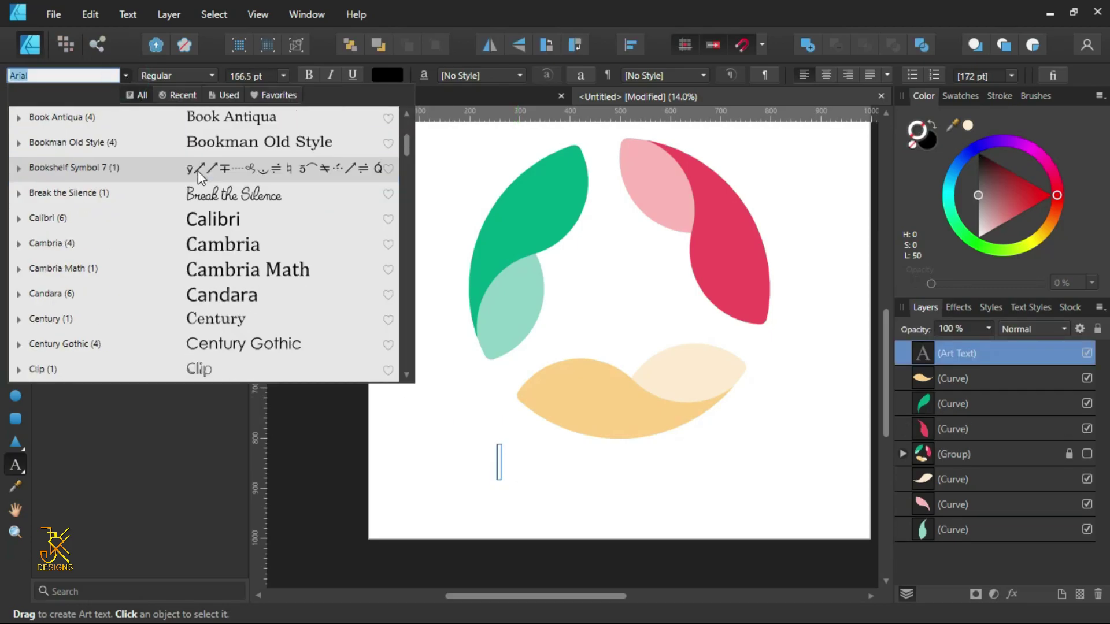
scroll(244, 281, down, 3)
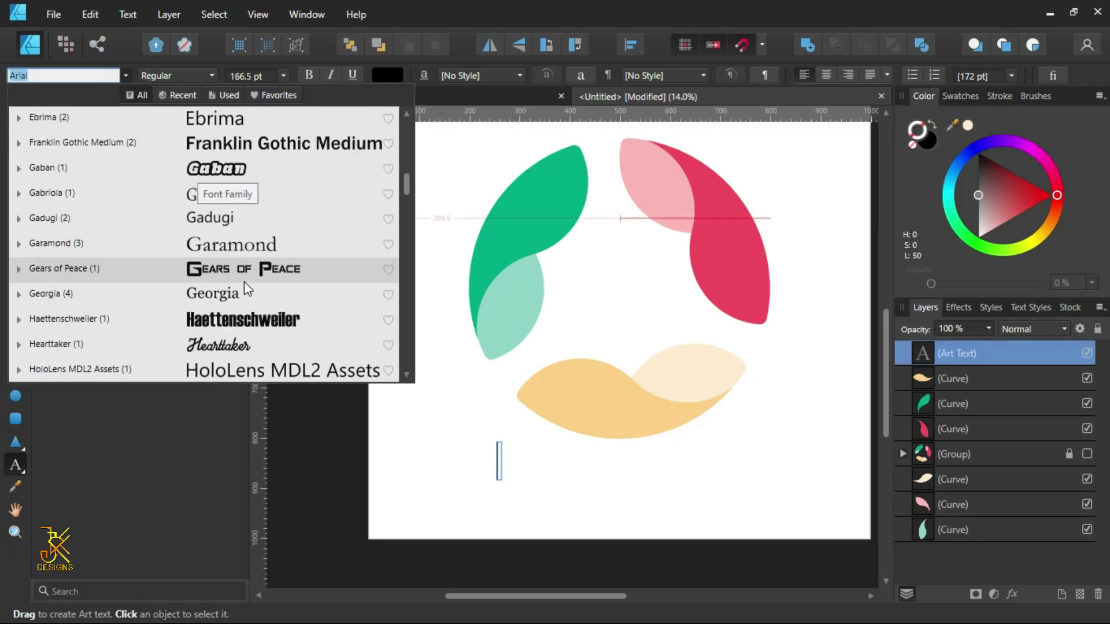
click(244, 280)
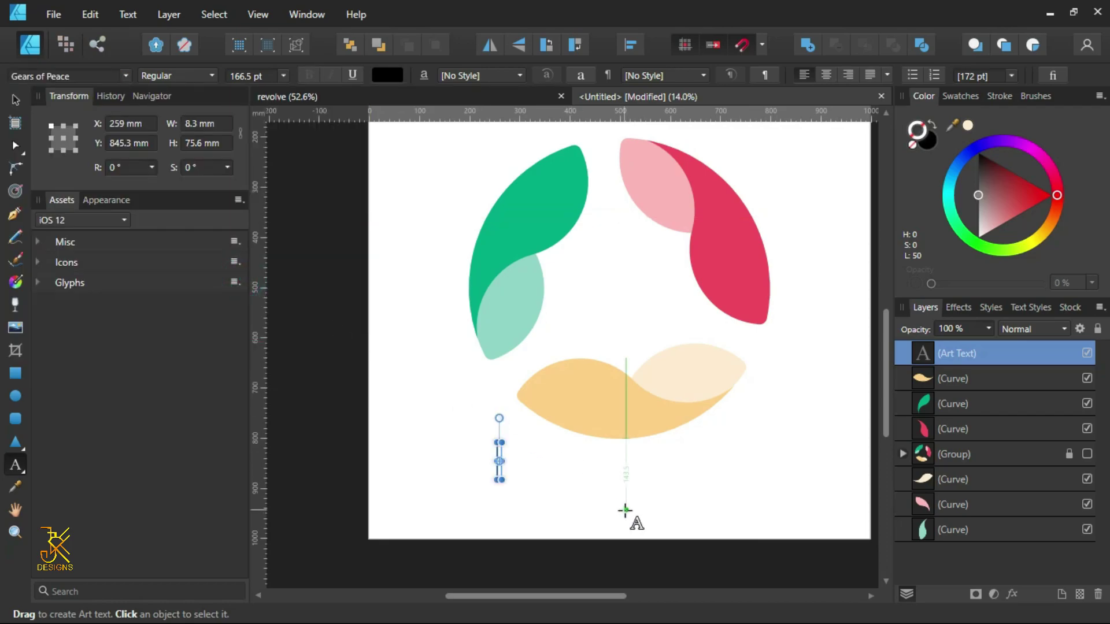
text(RE)
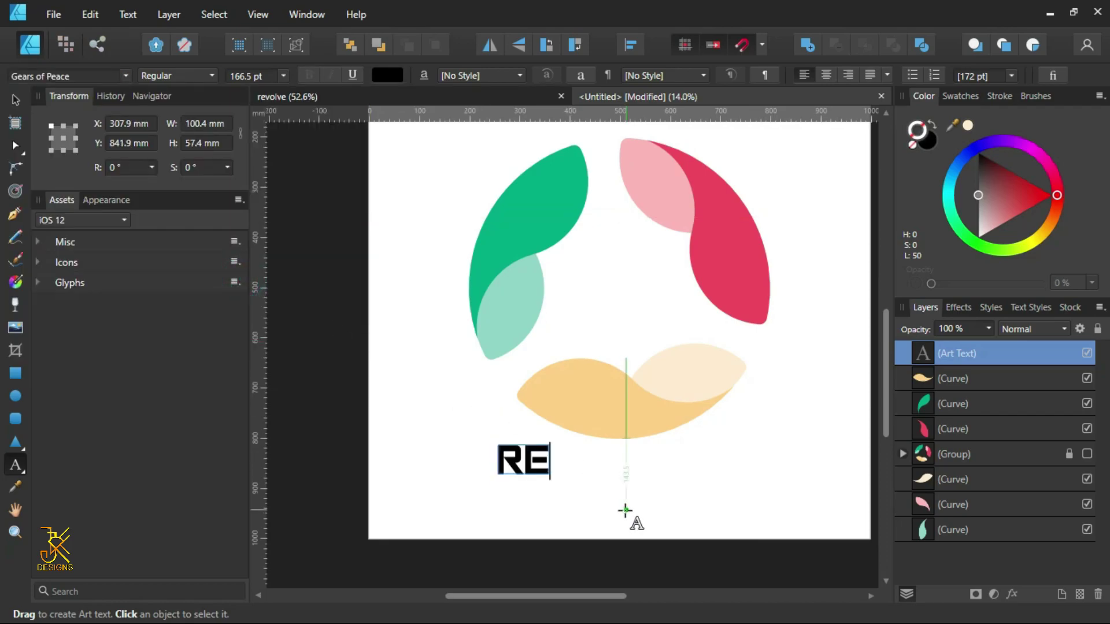
text(VOLV)
key(Escape)
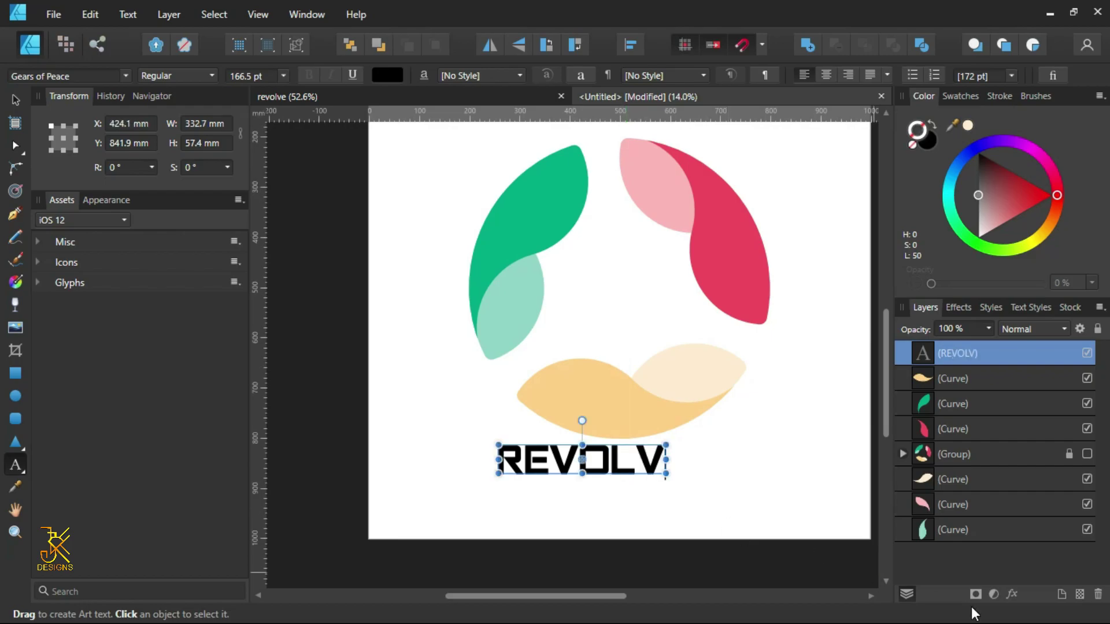
text(E)
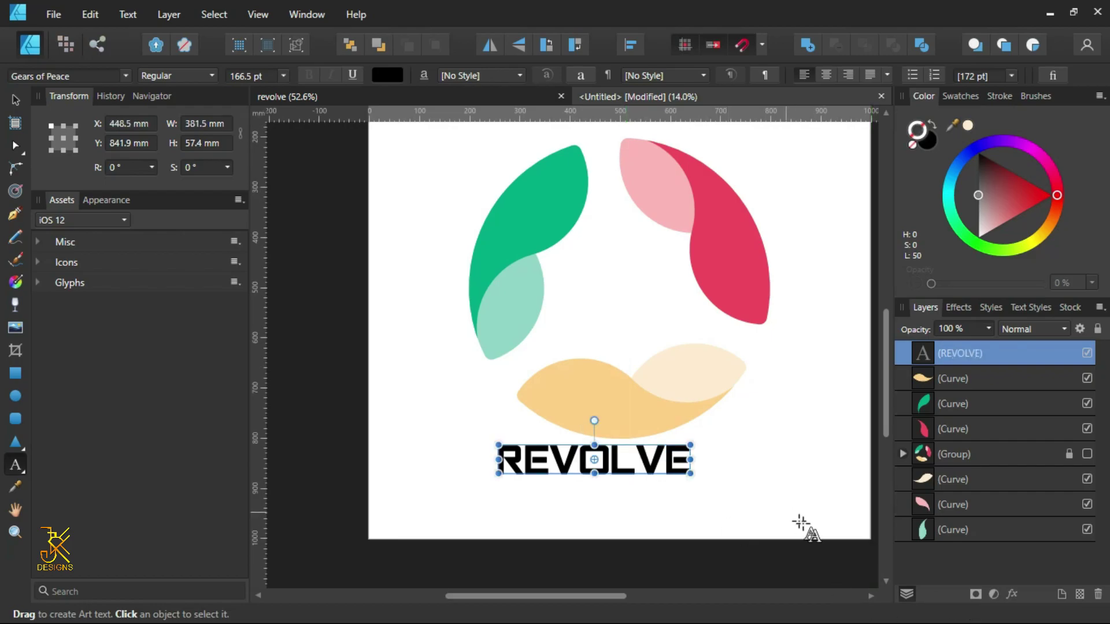
Step: Centre the REVOLVE text beneath the three-petal logo
click(18, 102)
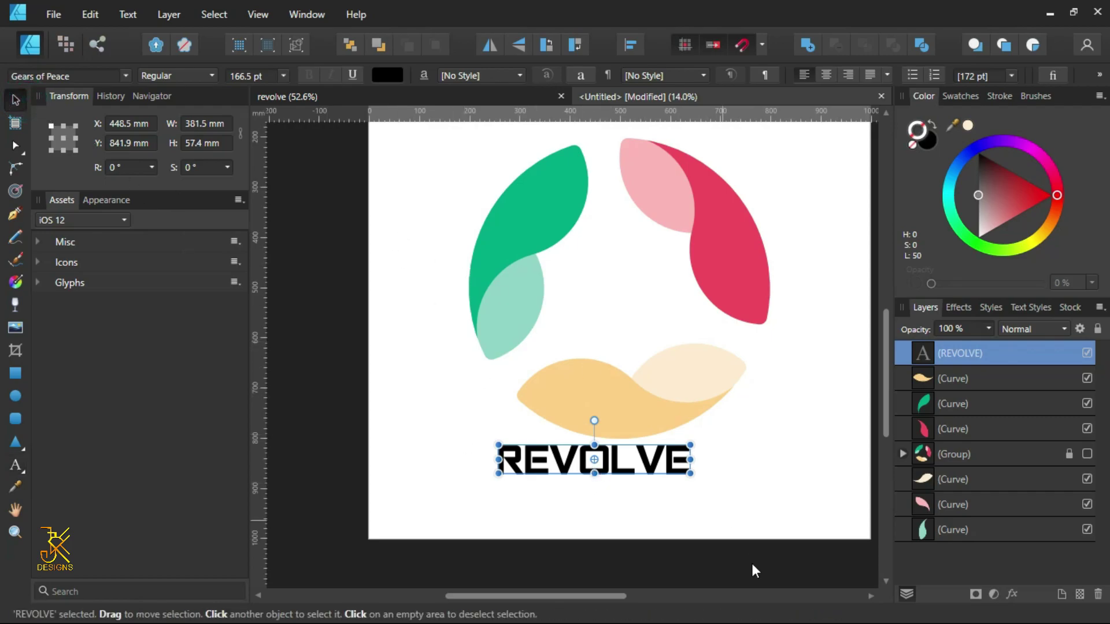
drag(618, 464, 644, 476)
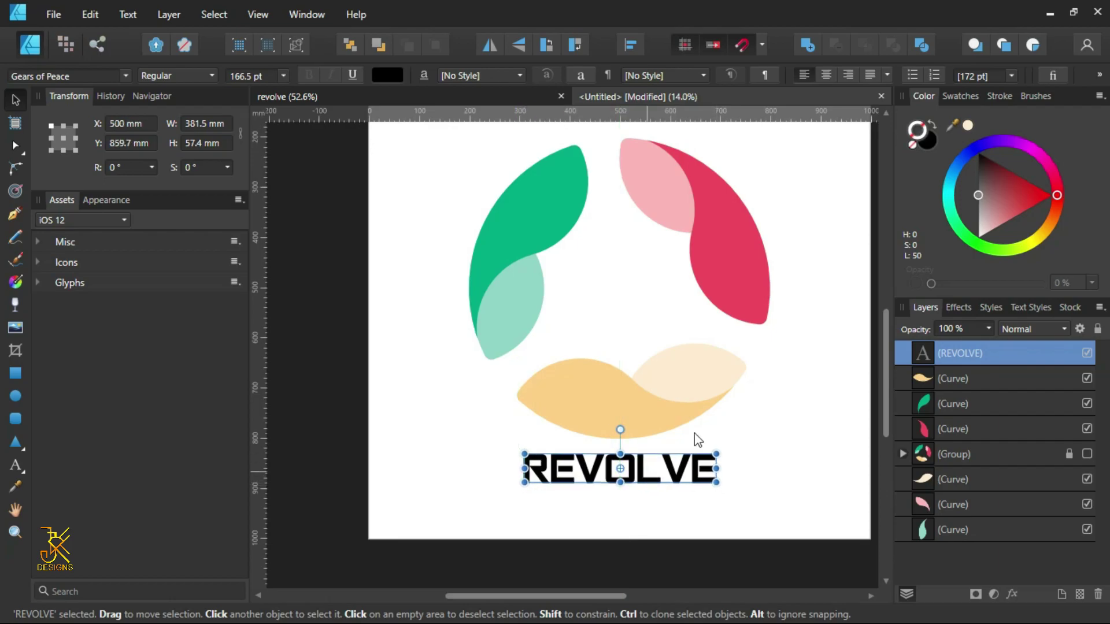
click(747, 413)
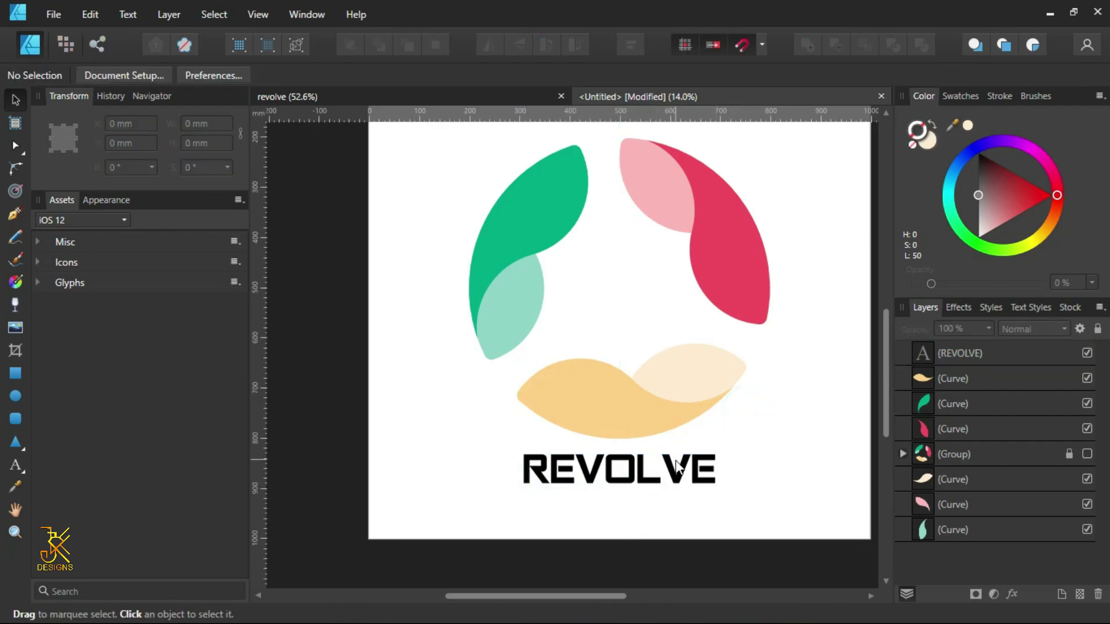
Step: Drag a linear gradient across REVOLVE and add a middle stop sampled in cream
click(12, 287)
click(602, 484)
drag(526, 469, 716, 469)
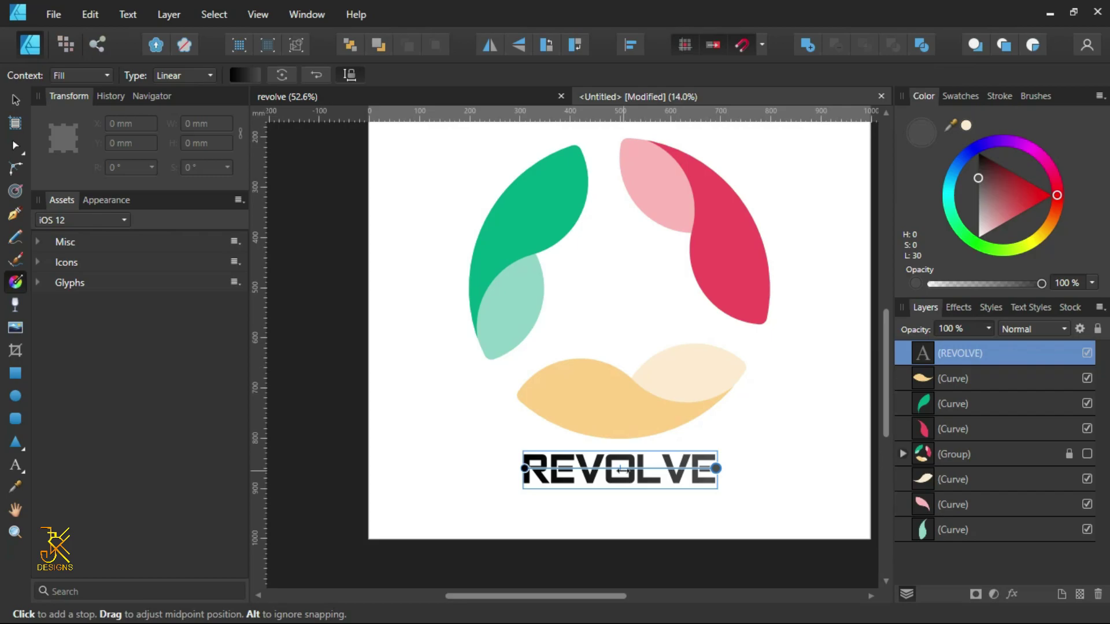
click(621, 467)
drag(949, 124, 736, 317)
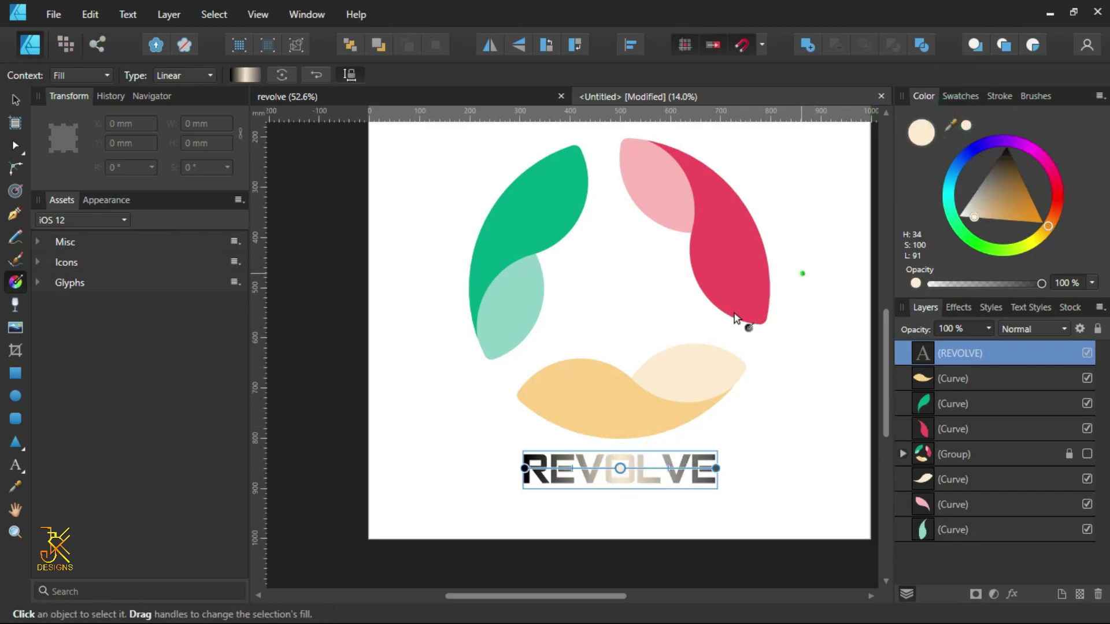
Step: Recolour the start stop with the leaf green and the middle stop with the yellow petal tone
click(523, 469)
drag(949, 123, 529, 189)
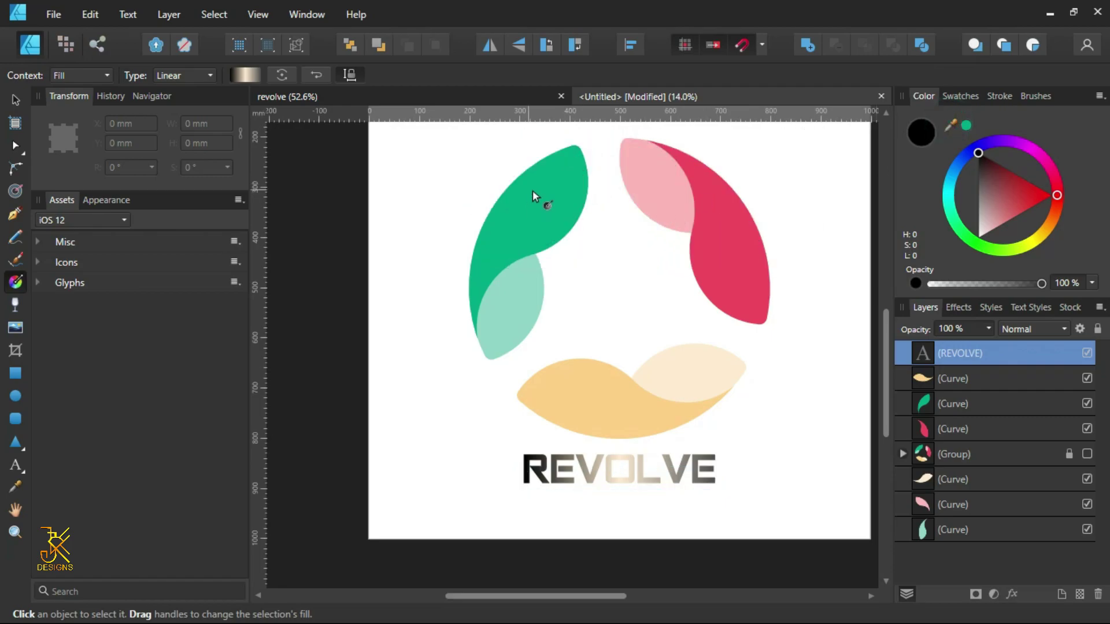
click(966, 126)
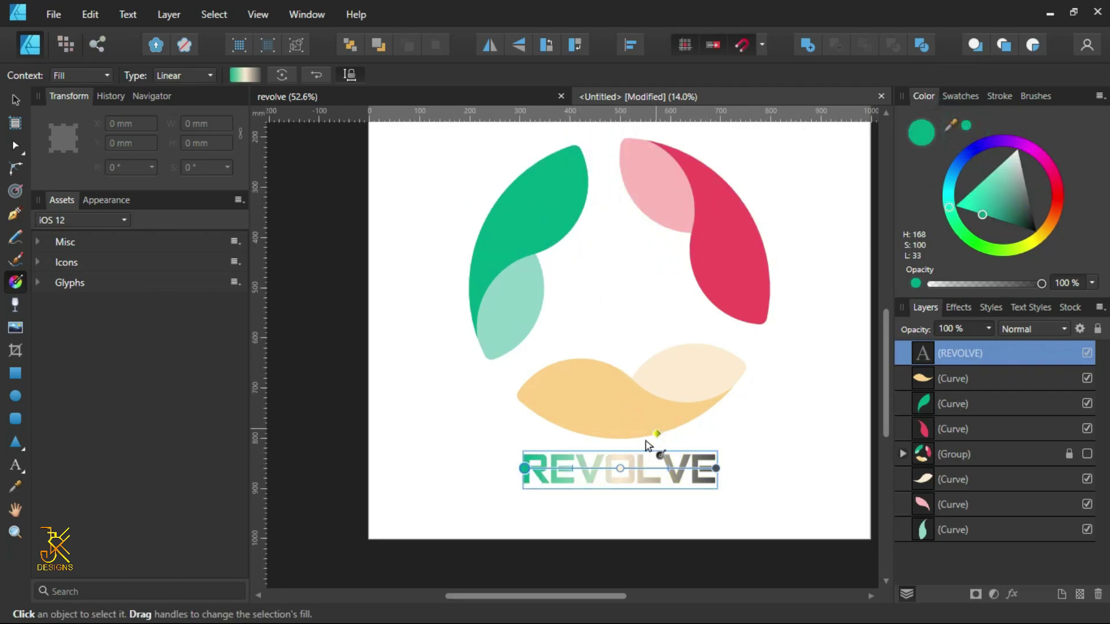
click(619, 468)
drag(949, 122, 575, 397)
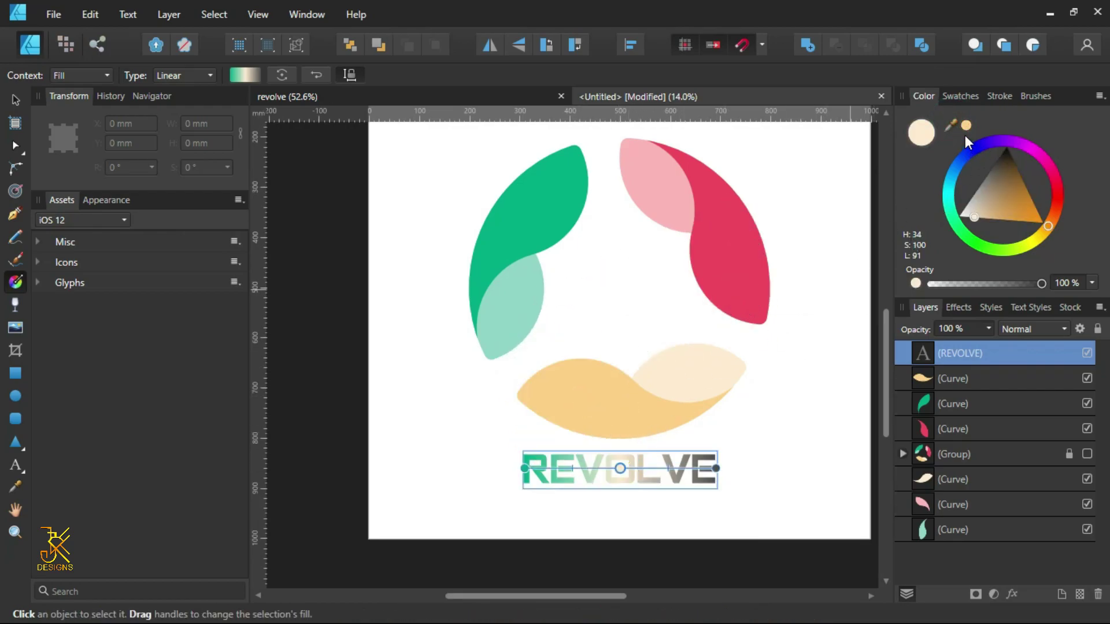
click(966, 124)
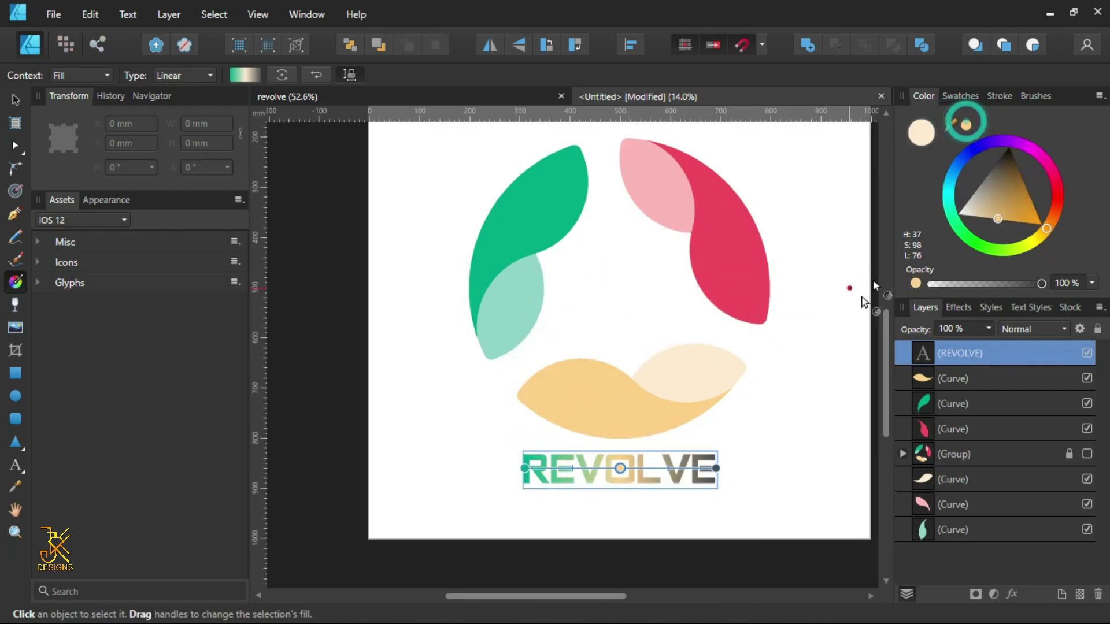
click(718, 466)
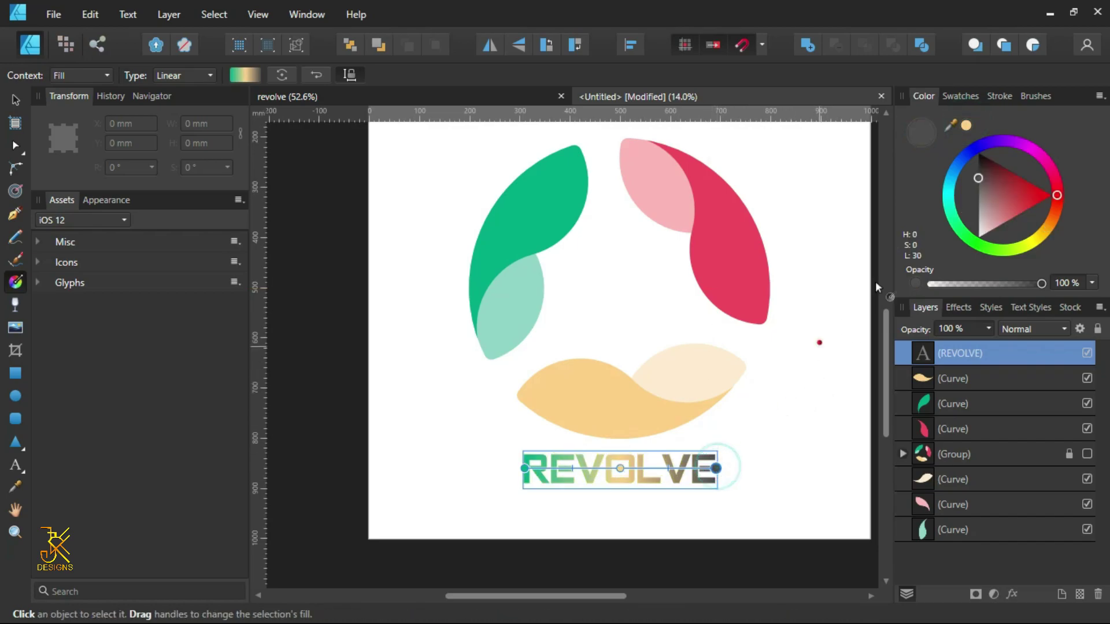